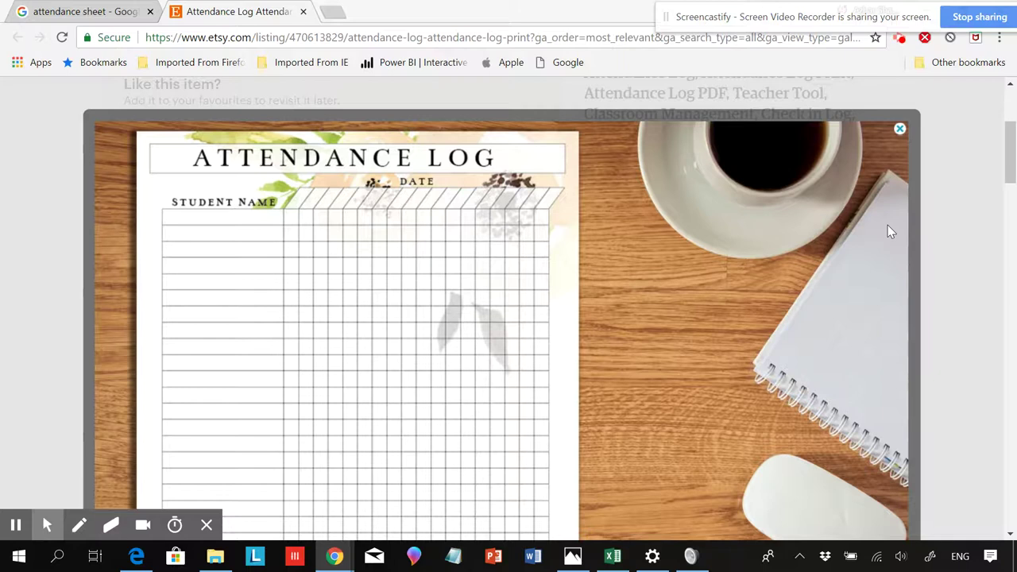
# - Switch from Chrome to the Attendance Sheet workbook in Excel
pyautogui.click(613, 556)
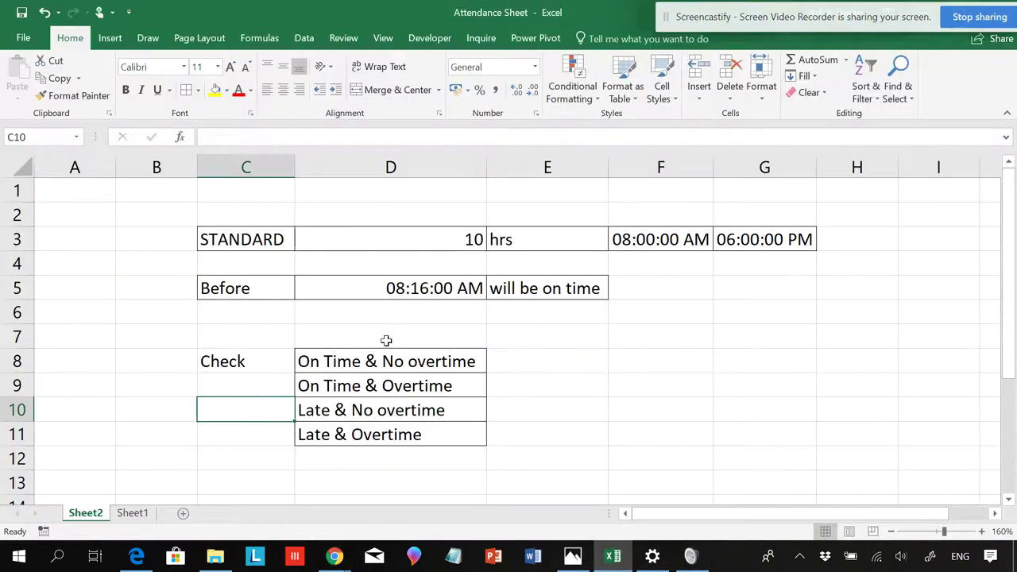
# - On Sheet1, narrow Employee id column B to 48 pixels and Employee Name column C to 82, then return to Sheet2
pyautogui.click(132, 512)
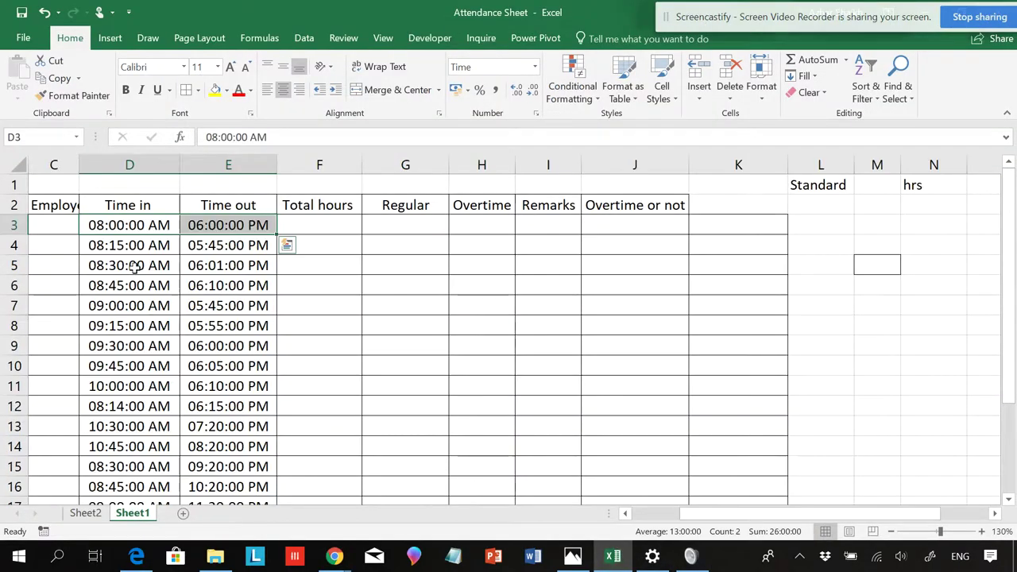
pyautogui.moveTo(77, 163); pyautogui.dragTo(150, 162)
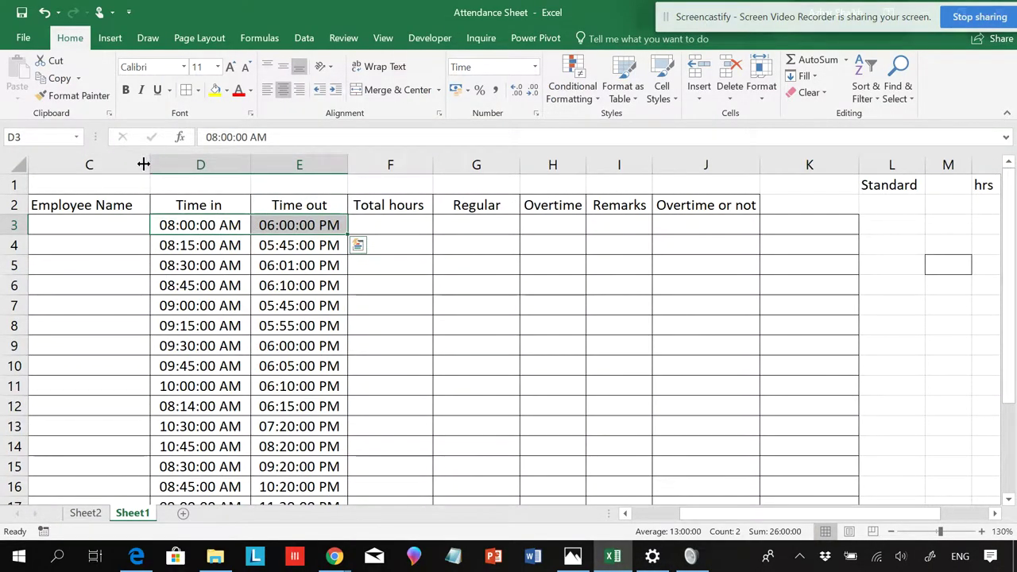
pyautogui.moveTo(725, 513); pyautogui.dragTo(691, 513)
pyautogui.click(105, 163)
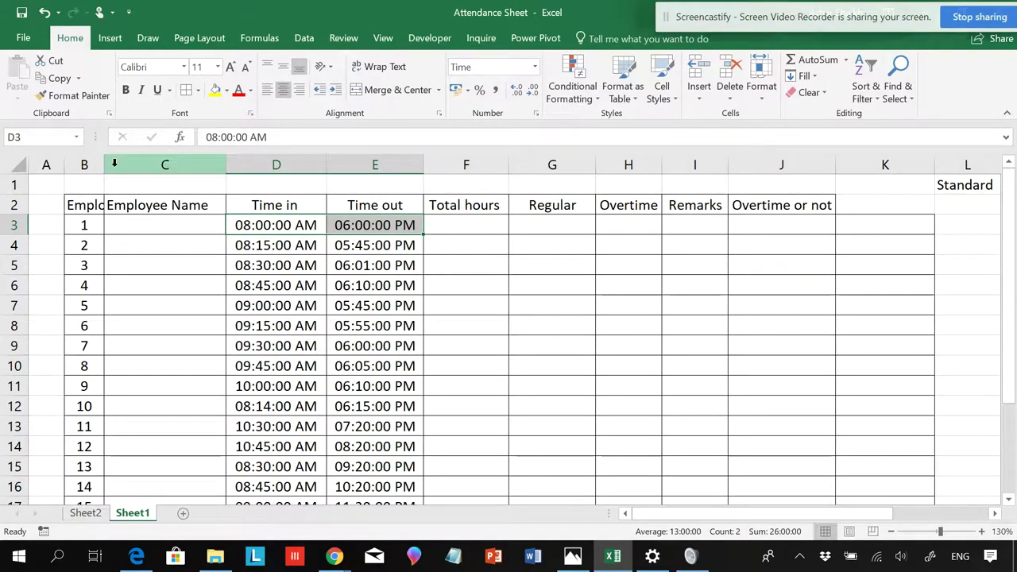
pyautogui.doubleClick(105, 160)
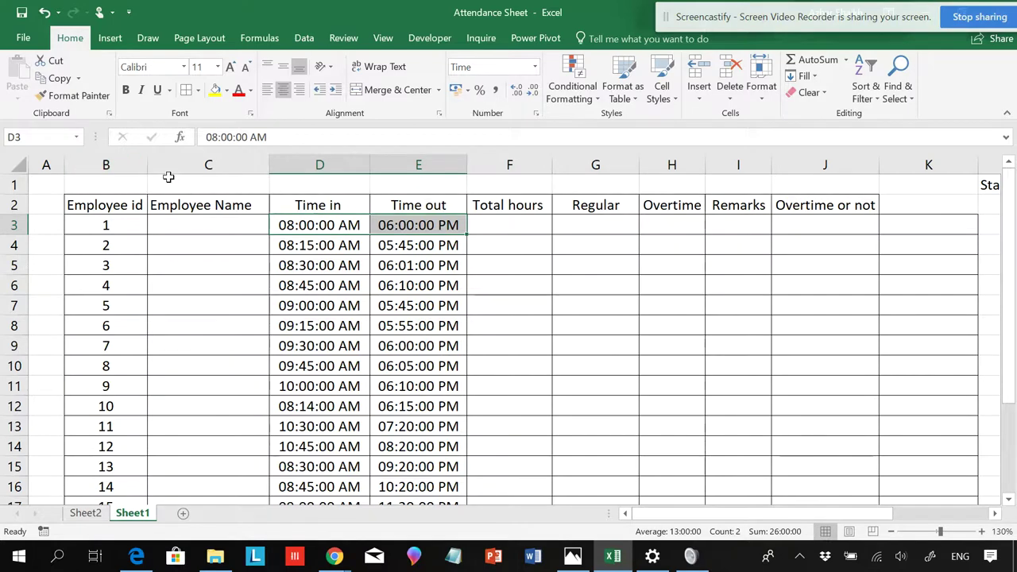
pyautogui.moveTo(146, 162); pyautogui.dragTo(97, 163)
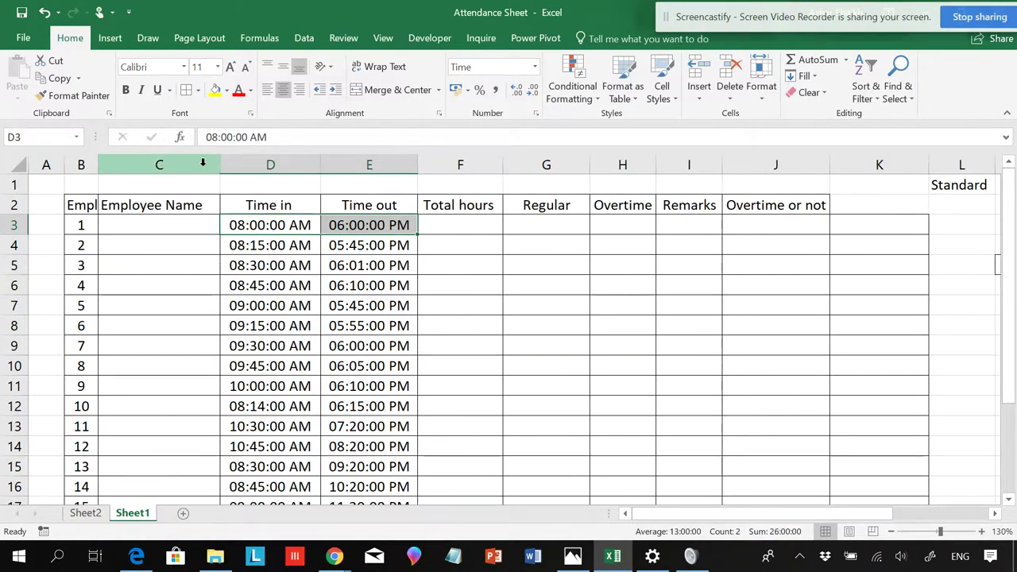
pyautogui.moveTo(219, 164); pyautogui.dragTo(132, 165)
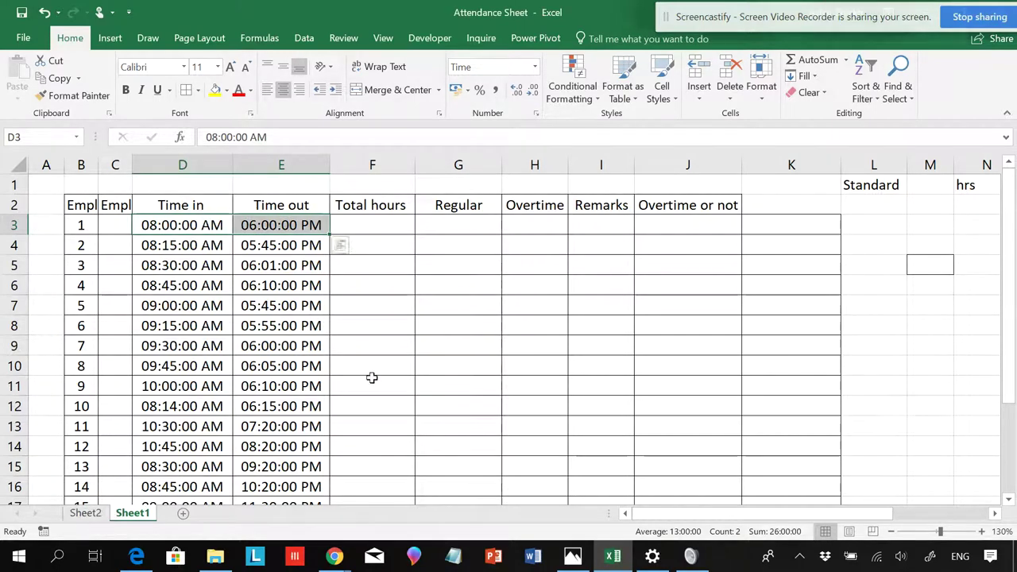
pyautogui.click(94, 514)
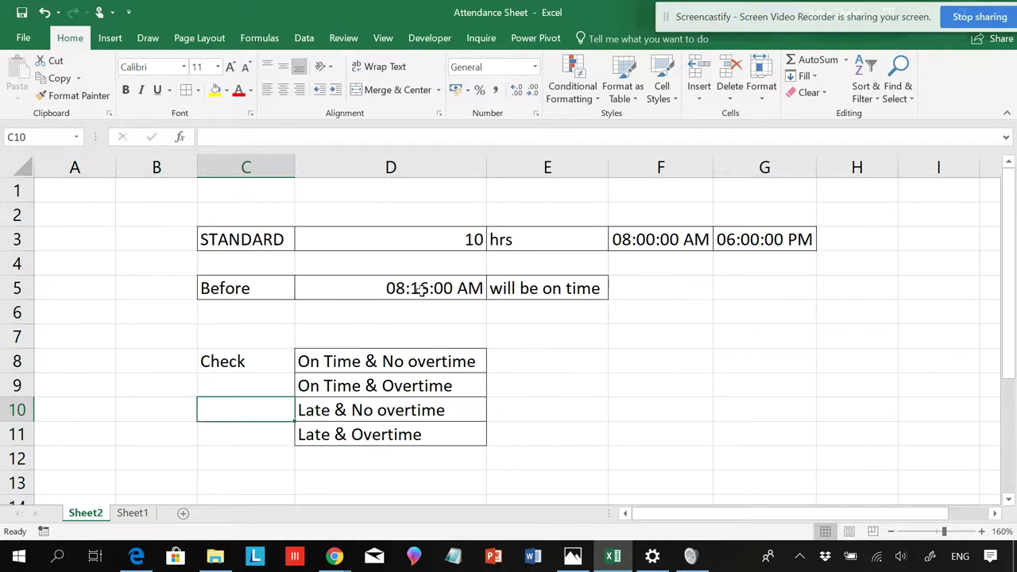
# - Review the 08:16:00 AM cutoff in D5 and the four status labels in D8:D11 on Sheet2, then return to Sheet1
pyautogui.click(405, 290)
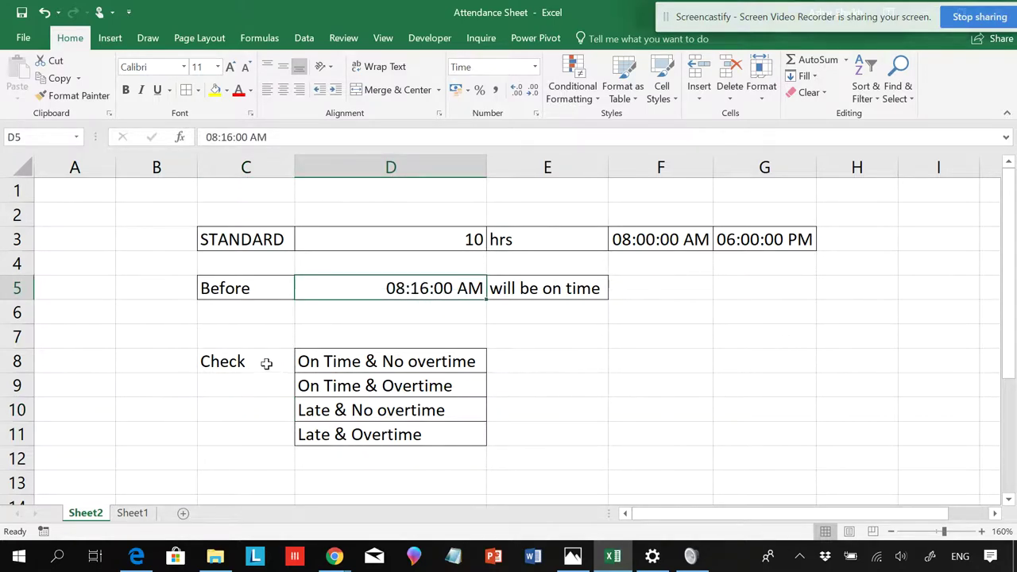
pyautogui.click(310, 361)
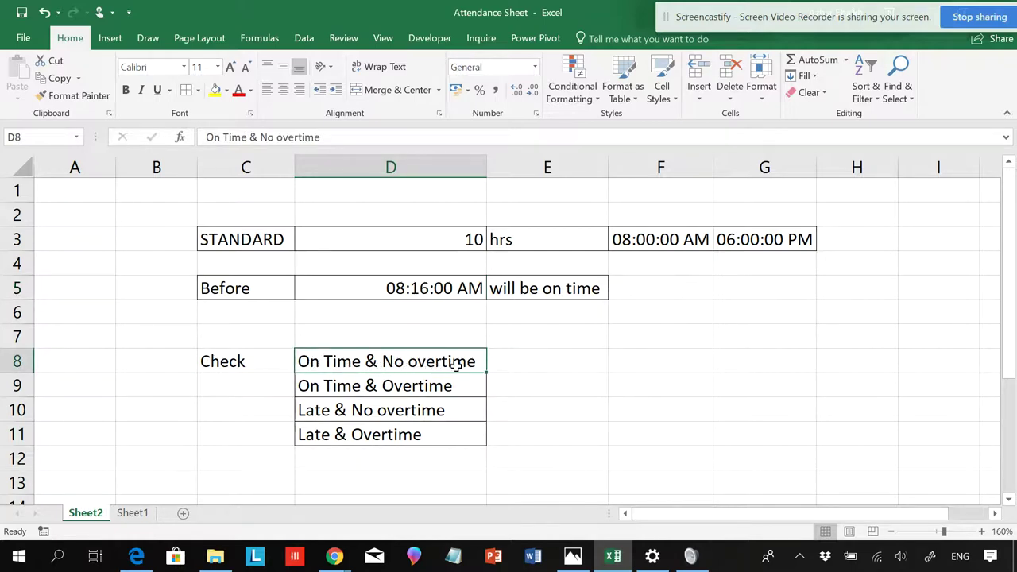
pyautogui.click(332, 388)
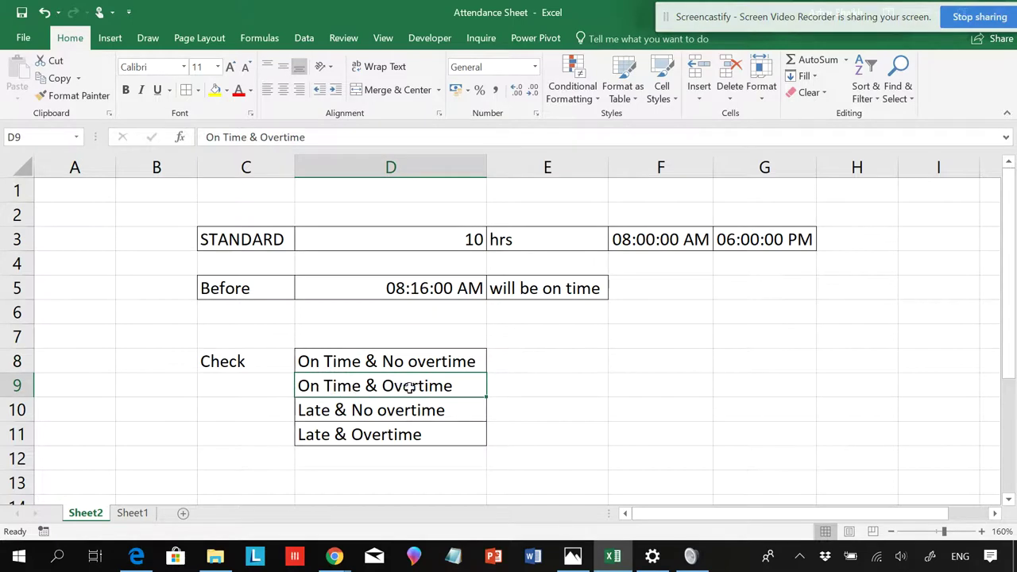
pyautogui.click(319, 420)
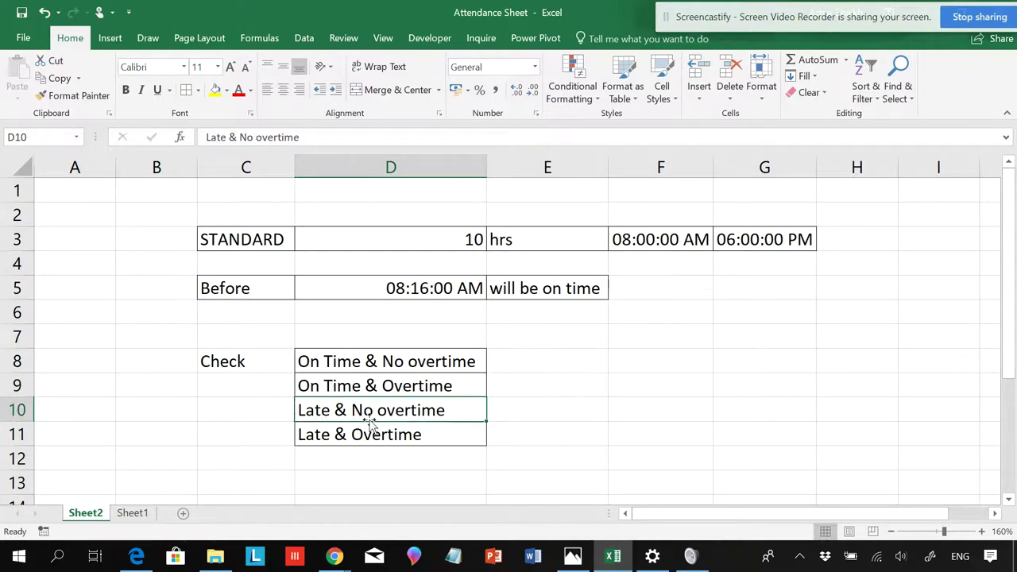
pyautogui.click(317, 435)
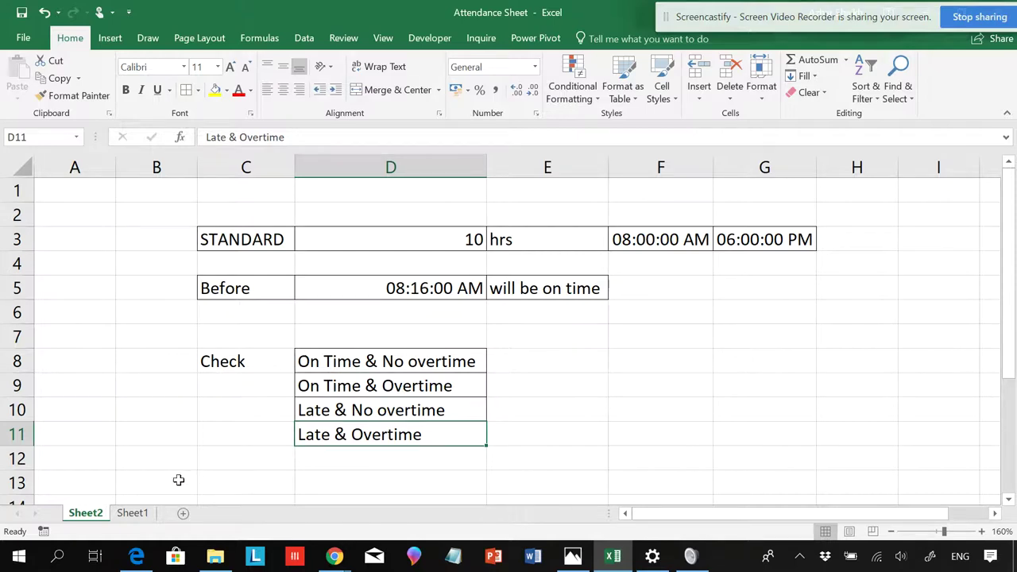
pyautogui.click(133, 514)
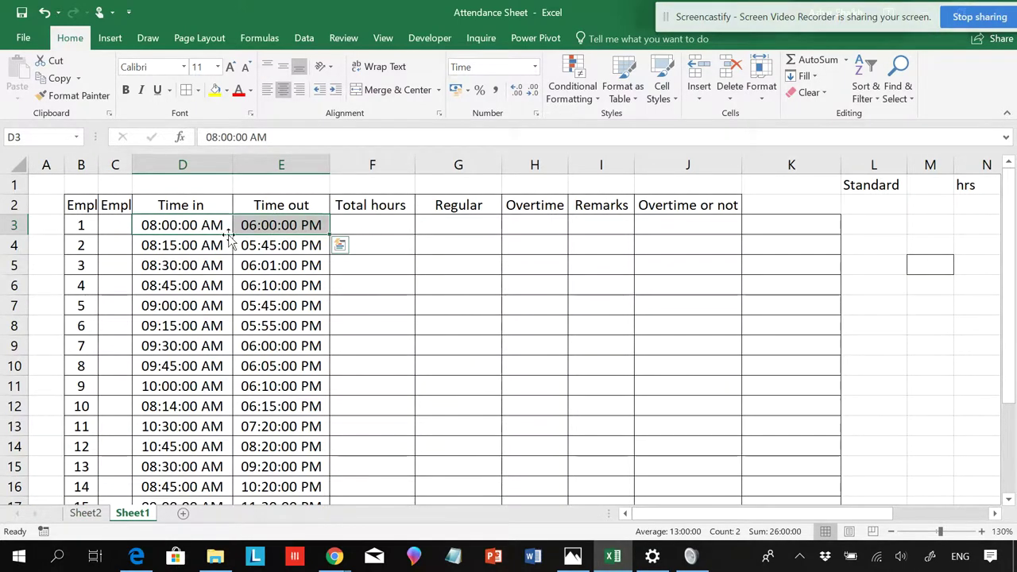
pyautogui.click(179, 227)
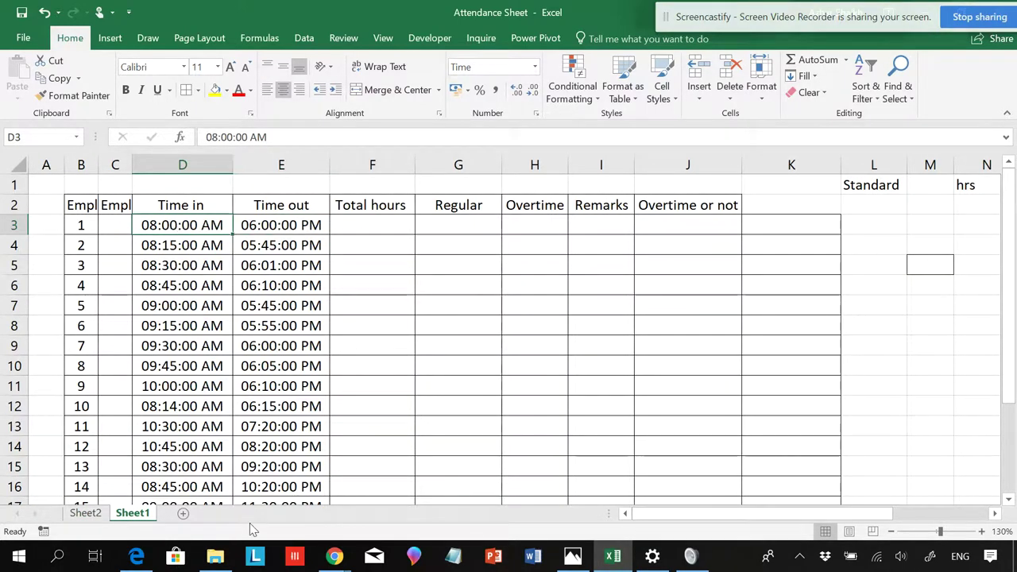
pyautogui.click(86, 513)
pyautogui.click(474, 243)
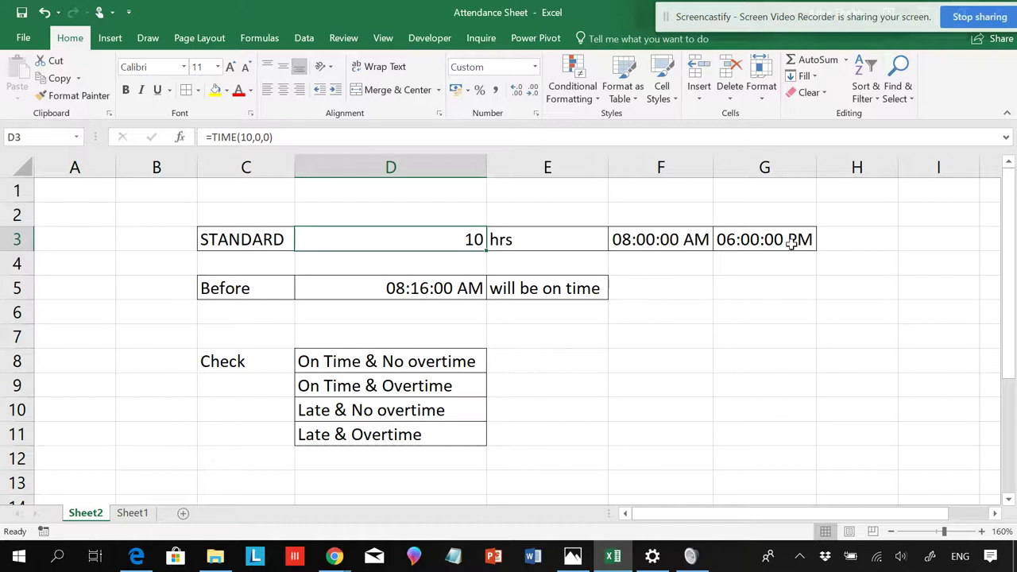
pyautogui.click(432, 292)
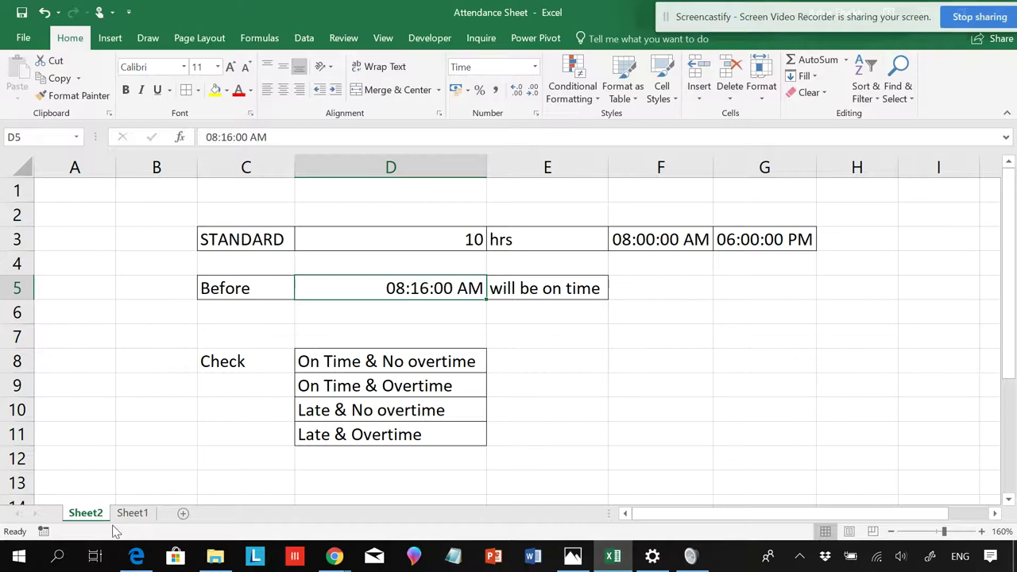
pyautogui.click(131, 512)
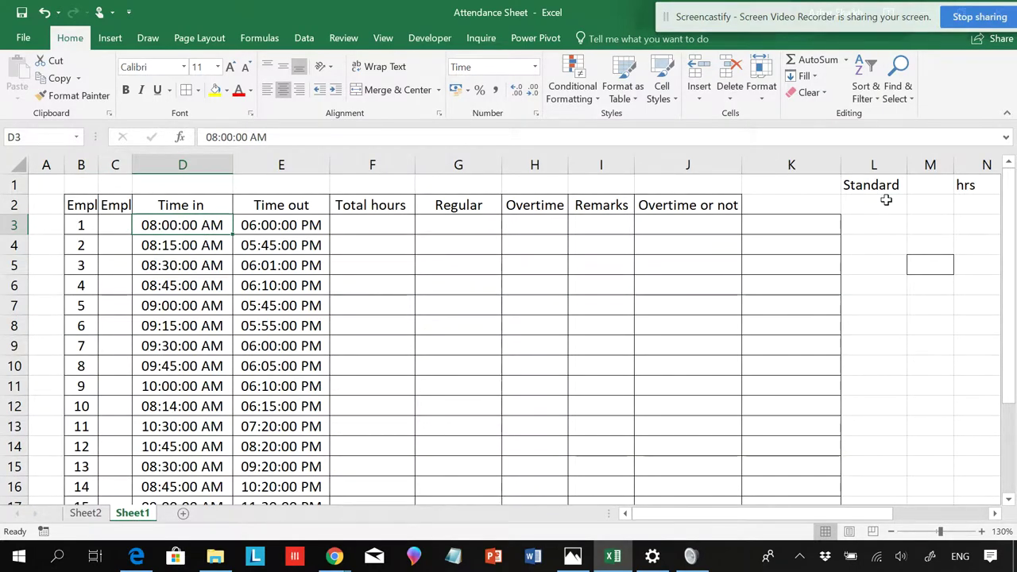
# - Enter =TIME(10,0,0) in M1 as the 10-hour standard
pyautogui.click(935, 190)
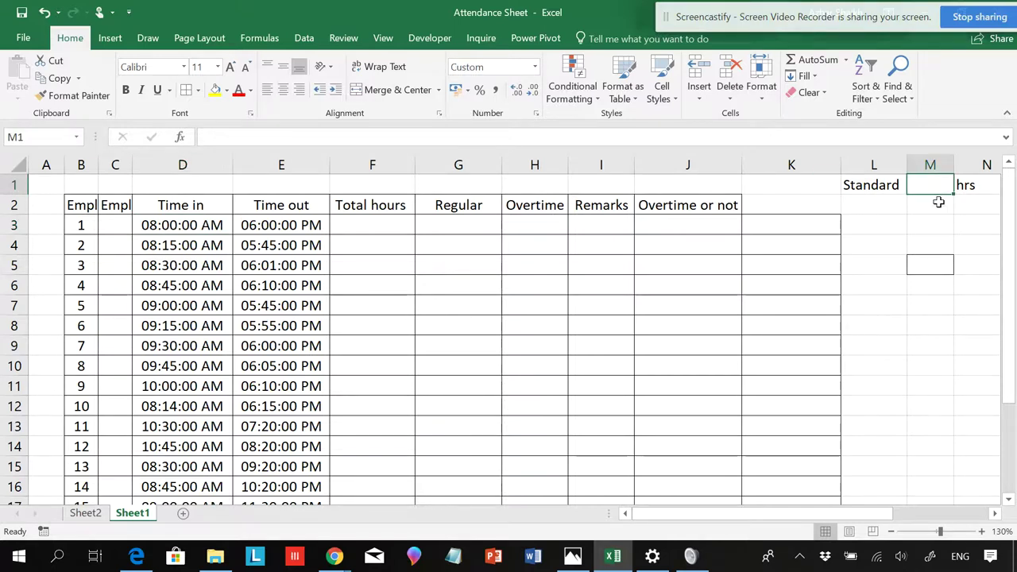
pyautogui.write('=')
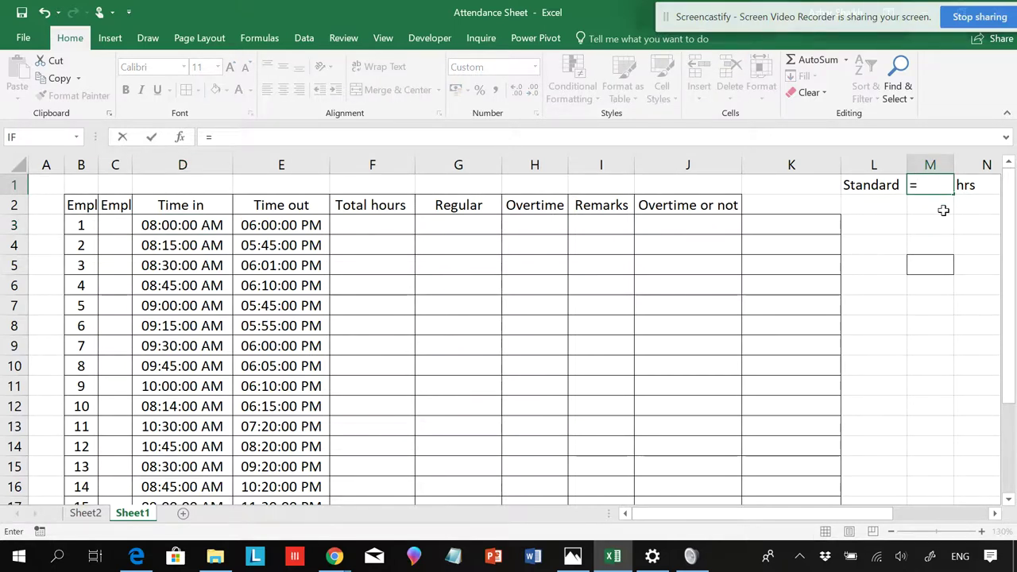
pyautogui.write('time(')
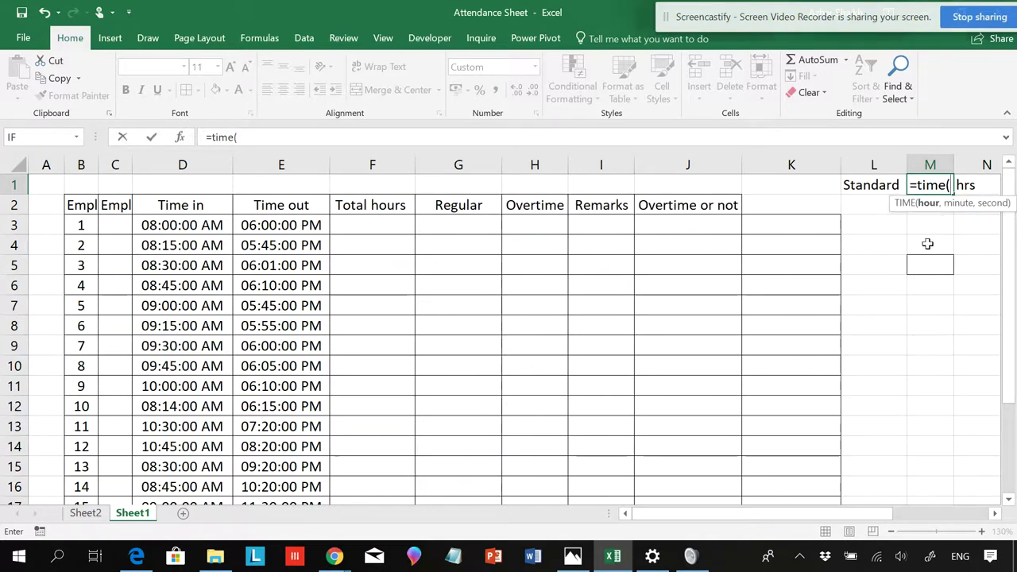
pyautogui.write('10,0')
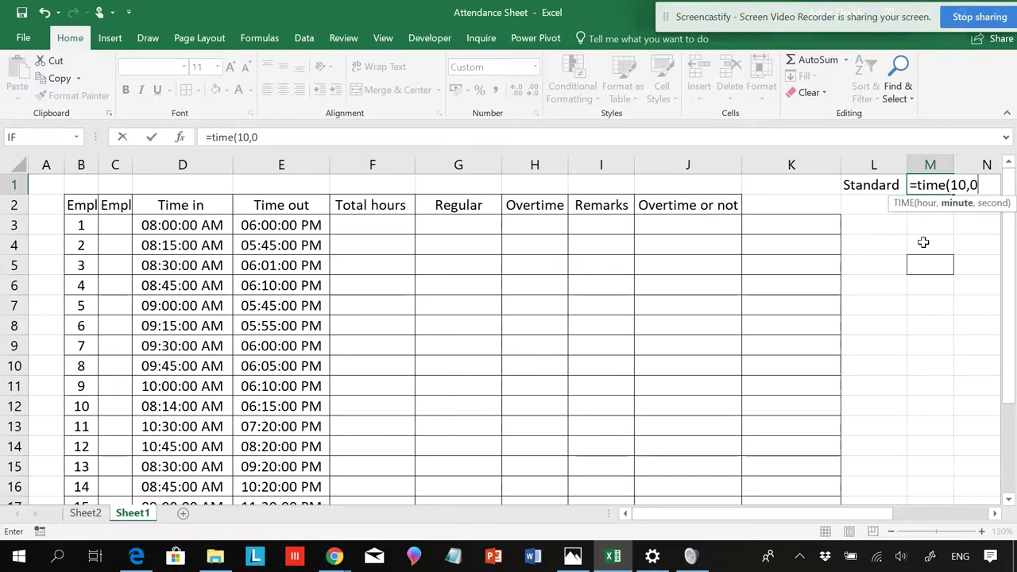
pyautogui.write(',0')
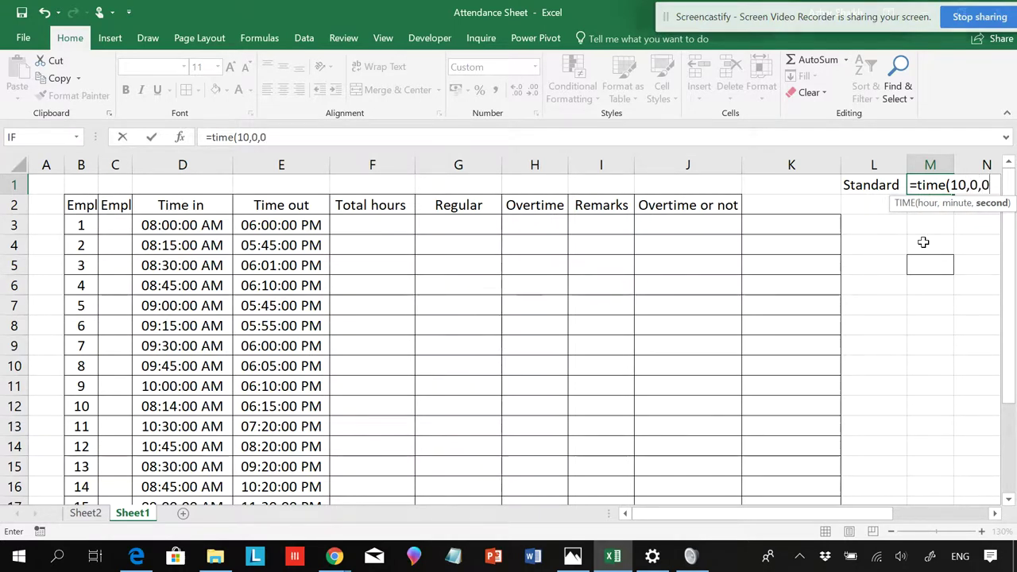
pyautogui.press('Return')
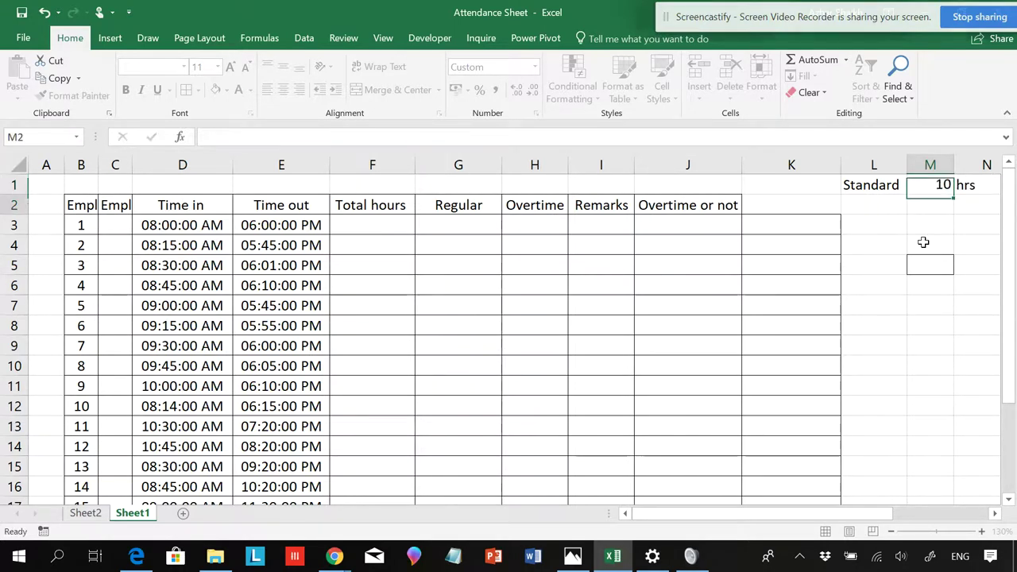
pyautogui.click(938, 184)
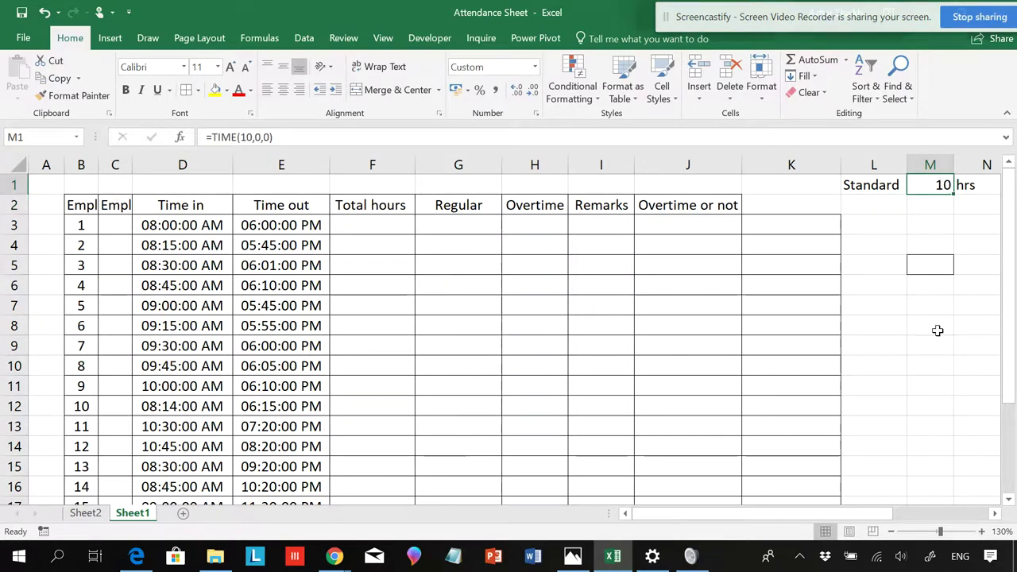
pyautogui.moveTo(836, 518); pyautogui.dragTo(926, 512)
# - Enter 8:16 in O1 as the on-time cutoff and auto-fit column O to show it
pyautogui.click(851, 188)
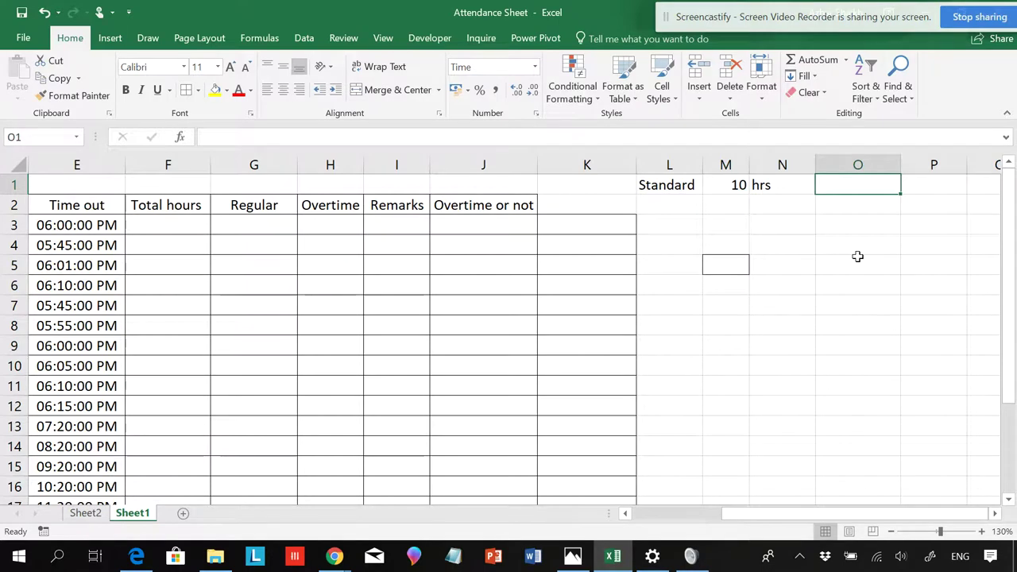
pyautogui.write('8')
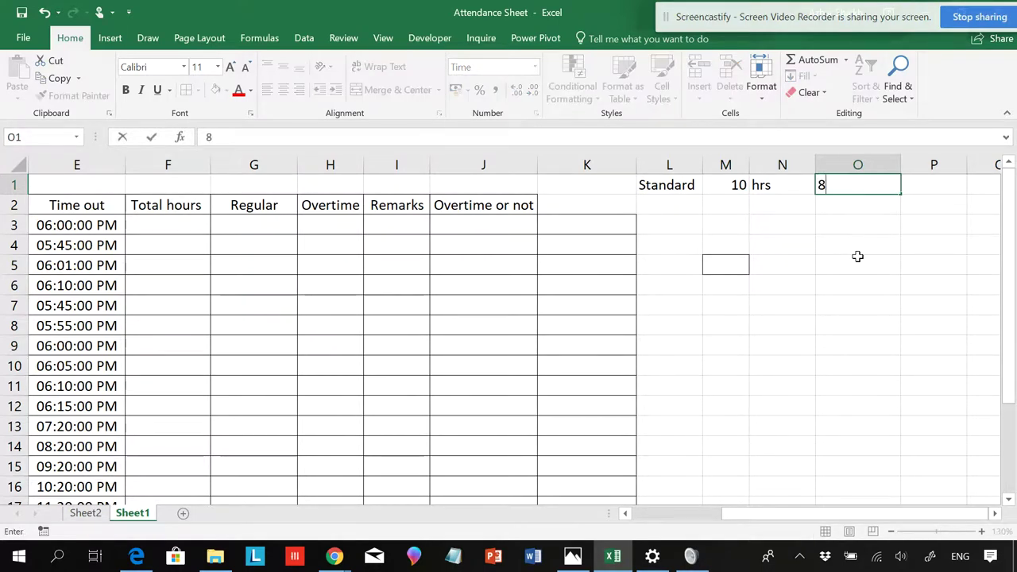
pyautogui.write(':16')
pyautogui.press('Return')
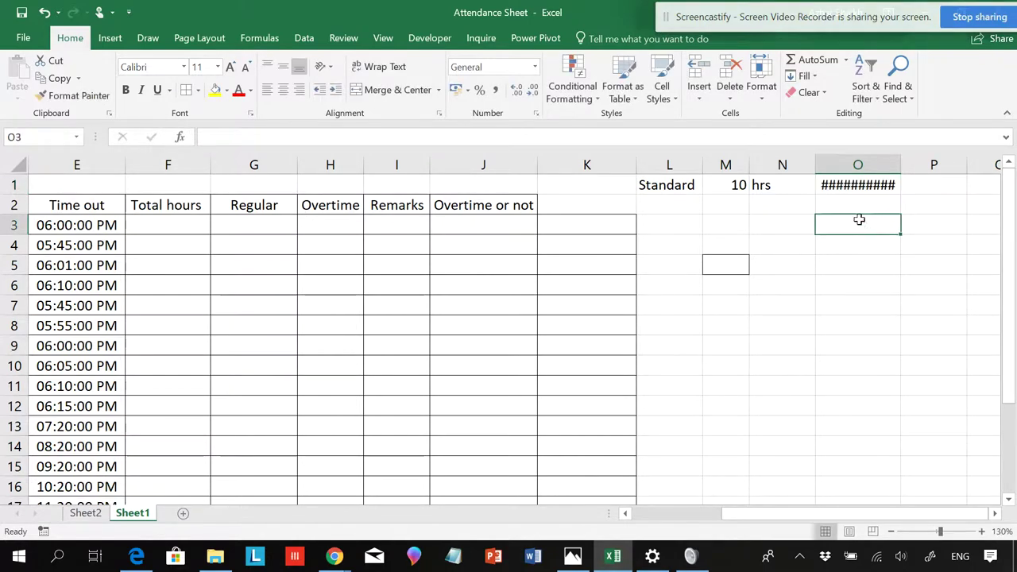
pyautogui.click(858, 186)
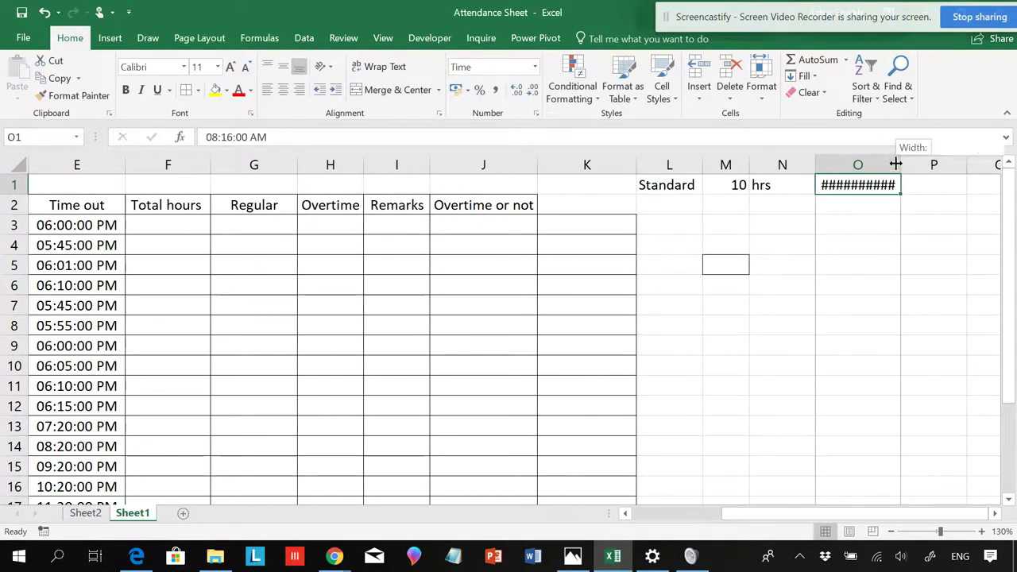
pyautogui.doubleClick(900, 165)
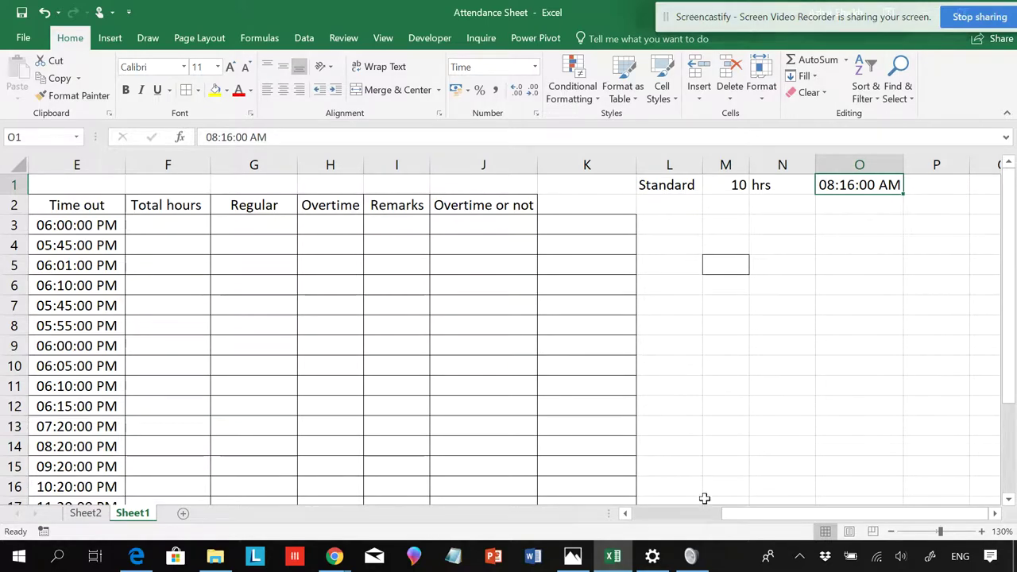
pyautogui.moveTo(744, 520); pyautogui.dragTo(672, 523)
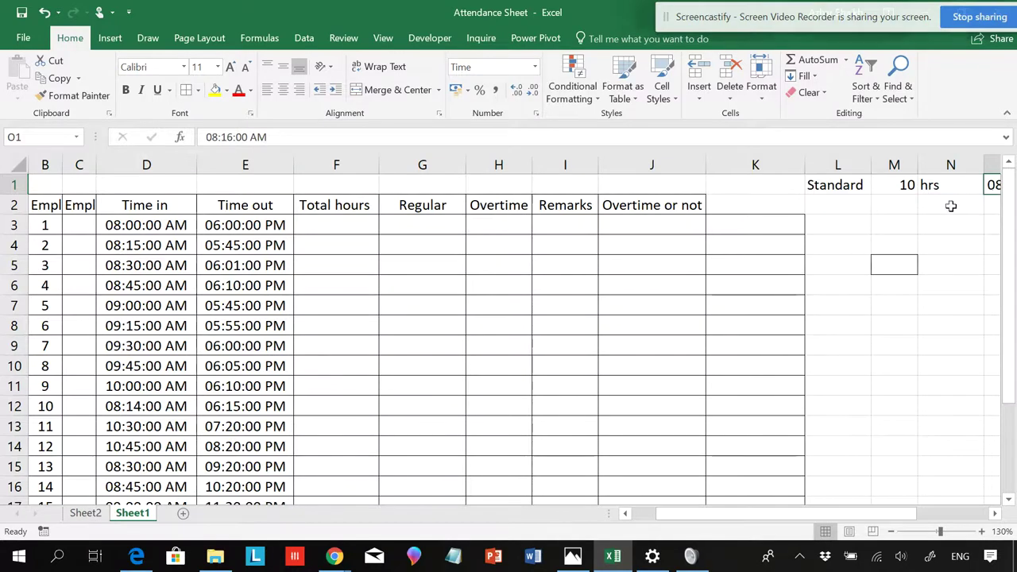
# - Enter =E3-D3 in F3 to get employee 1's total hours
pyautogui.click(328, 226)
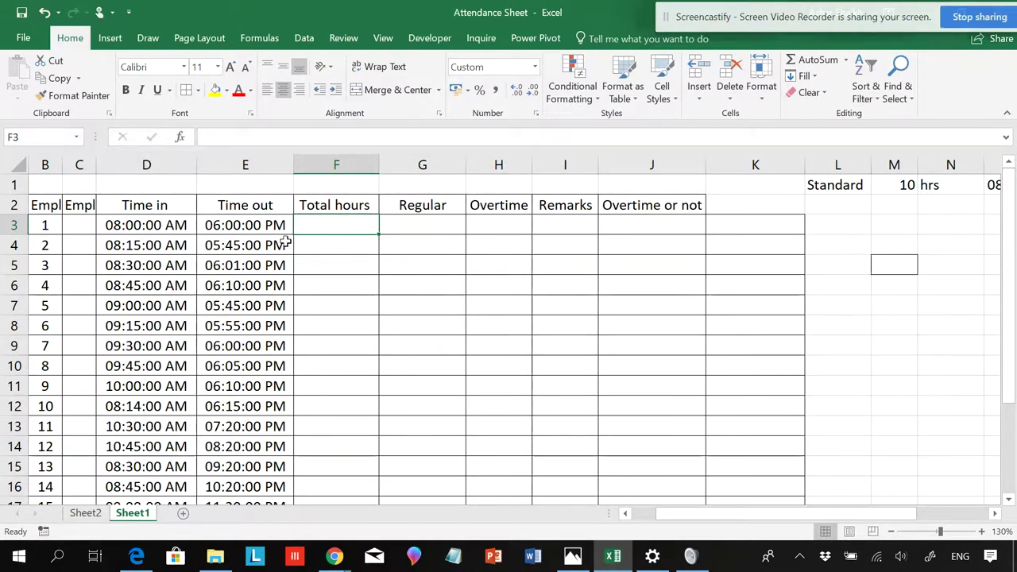
pyautogui.write('=')
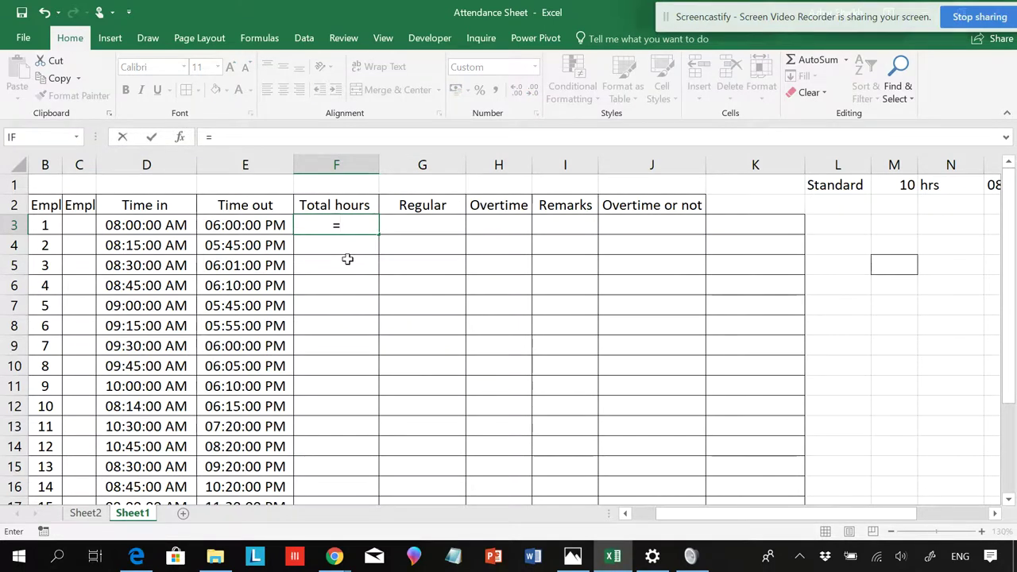
pyautogui.click(229, 230)
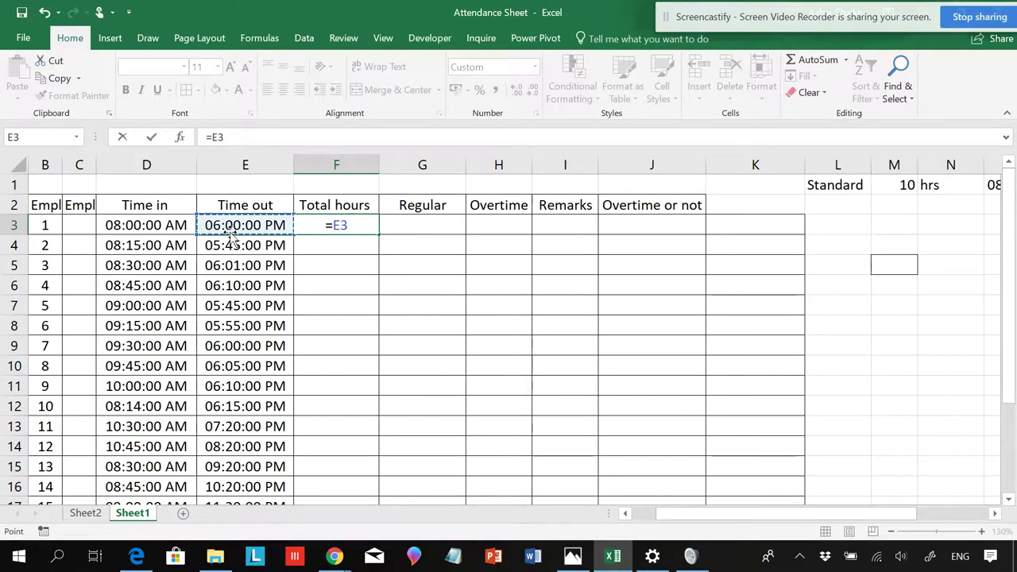
pyautogui.write('-')
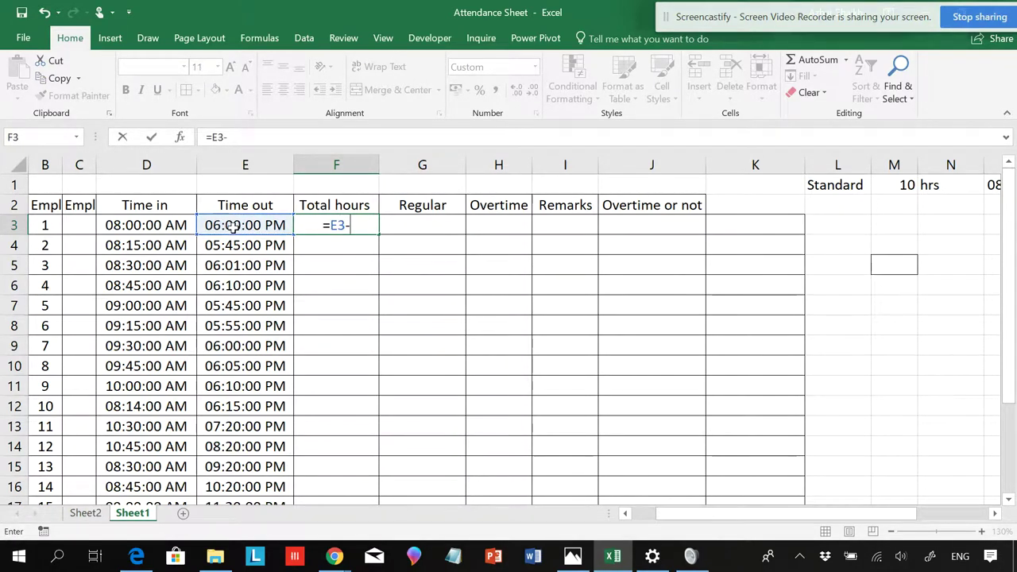
pyautogui.click(166, 227)
pyautogui.press('Return')
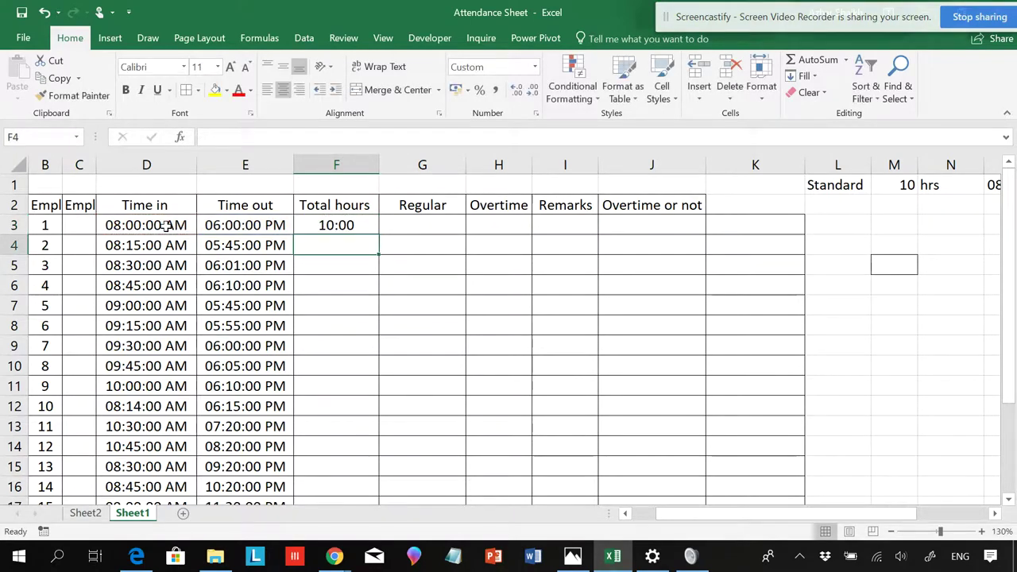
# - Fill the F3 formula down to row 19 and check the copied formula in row 12
pyautogui.click(376, 232)
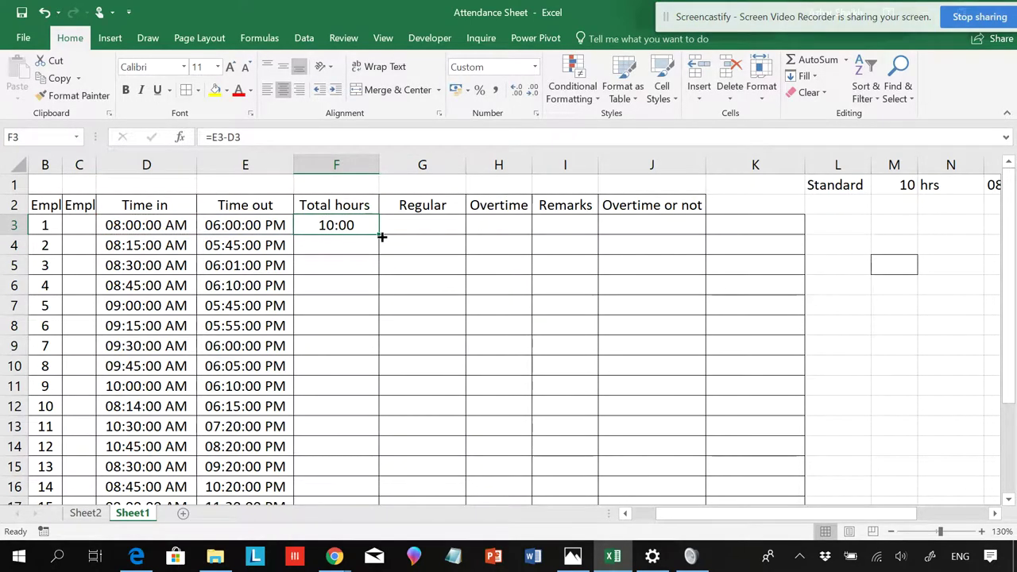
pyautogui.doubleClick(380, 235)
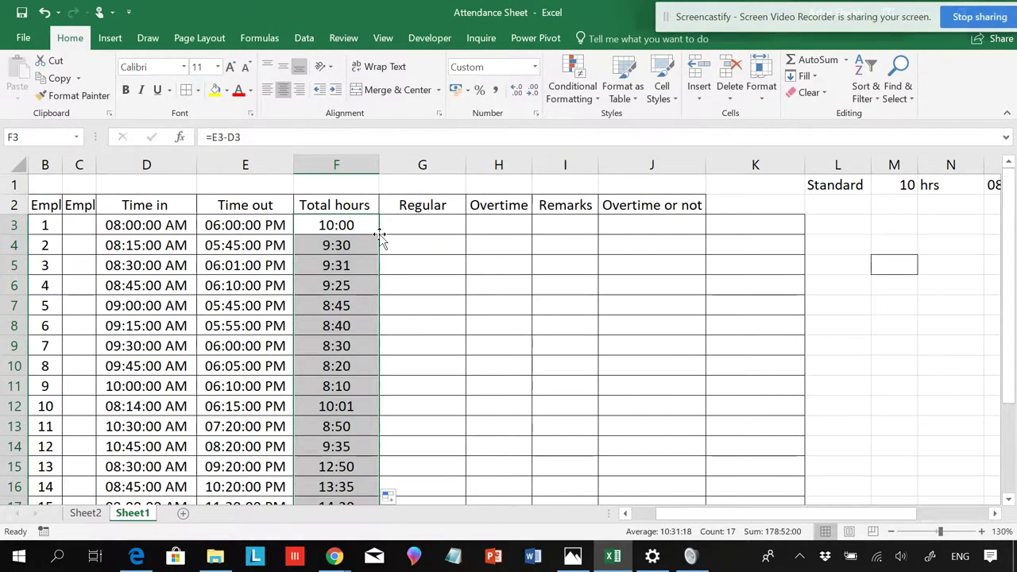
pyautogui.scroll(-1, 379, 233)
pyautogui.scroll(1, 379, 233)
pyautogui.click(349, 227)
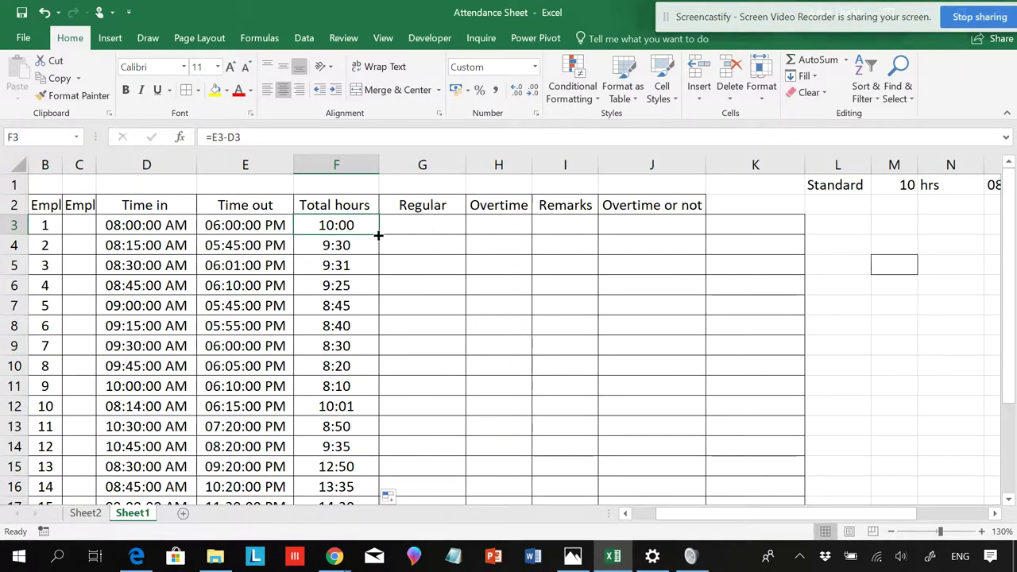
pyautogui.click(345, 408)
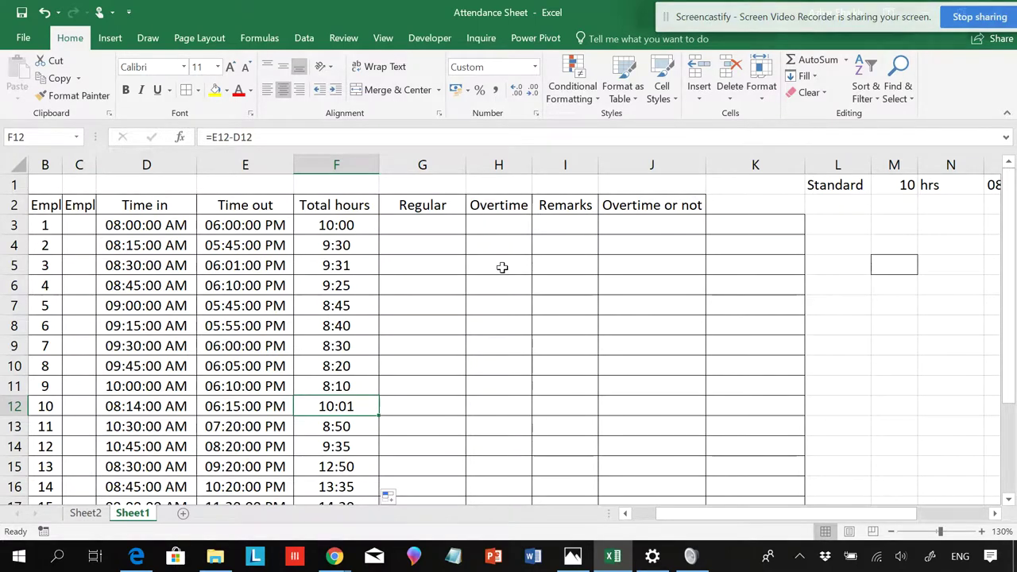
pyautogui.scroll(-1, 348, 347)
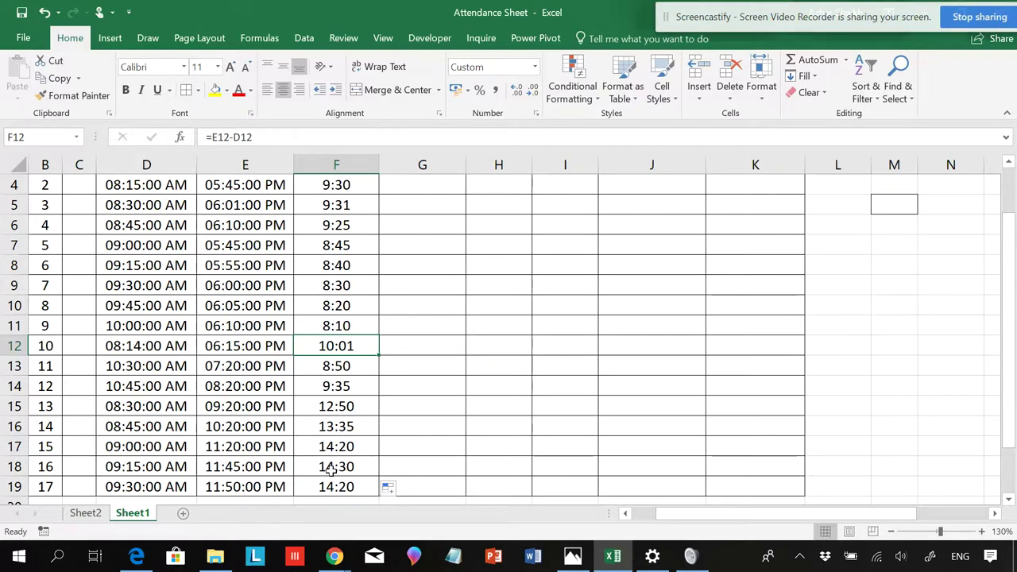
pyautogui.scroll(1, 352, 390)
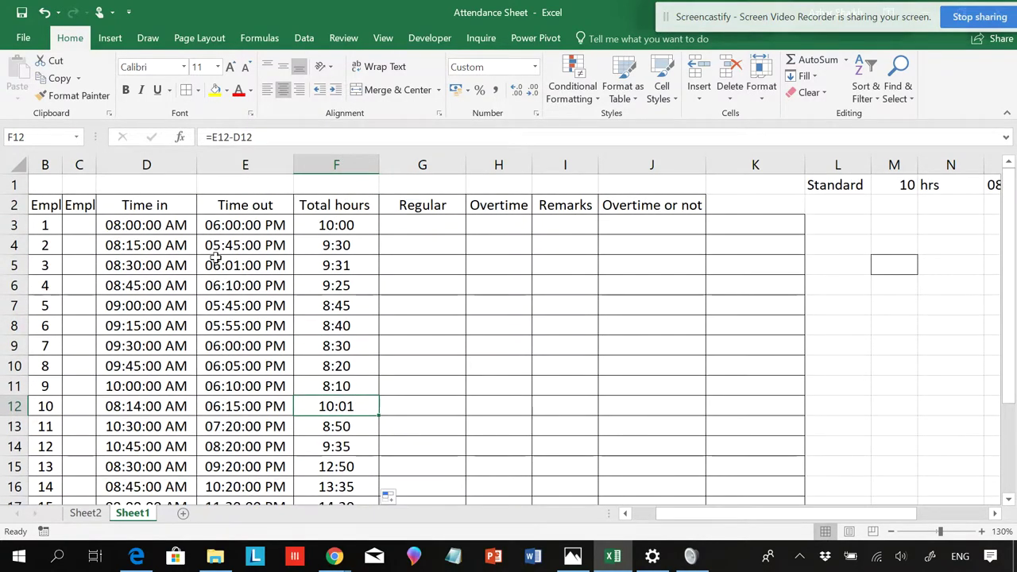
pyautogui.click(85, 513)
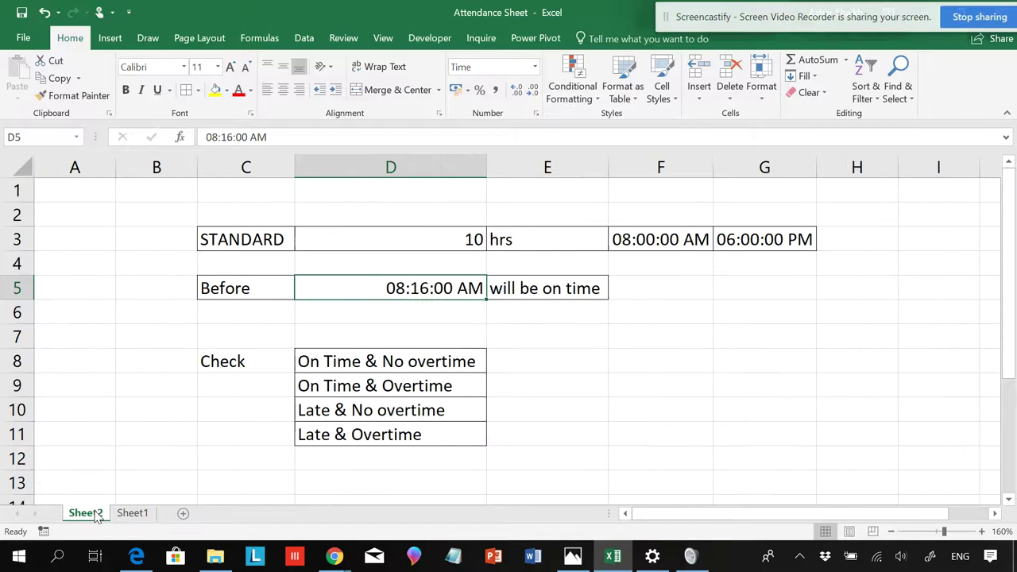
pyautogui.click(337, 350)
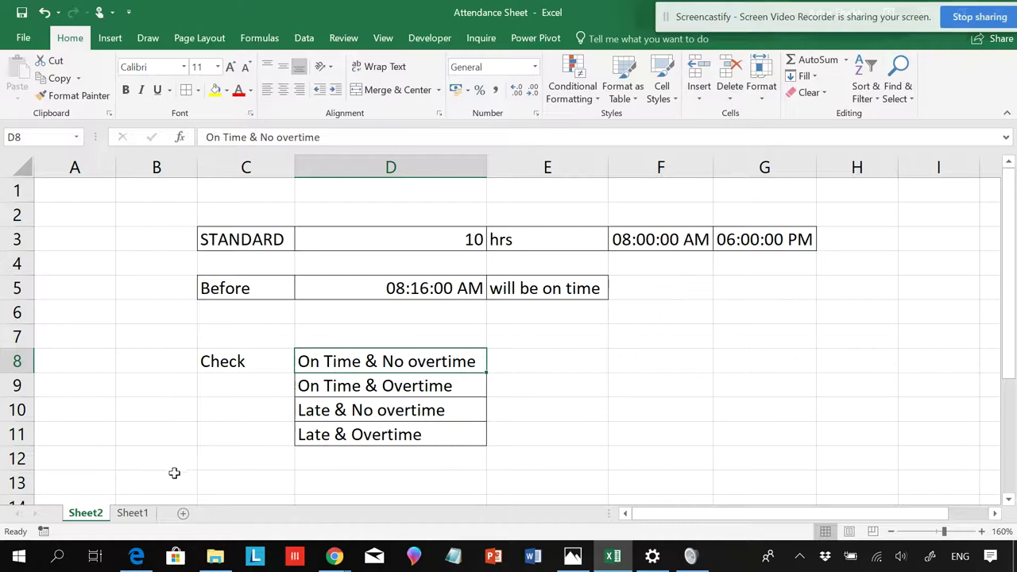
pyautogui.click(132, 514)
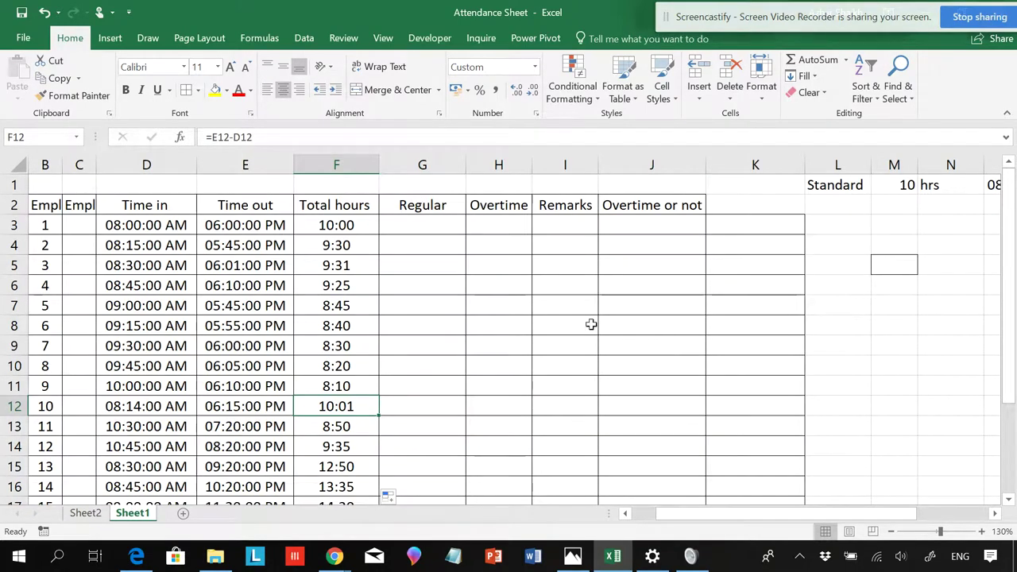
pyautogui.click(419, 224)
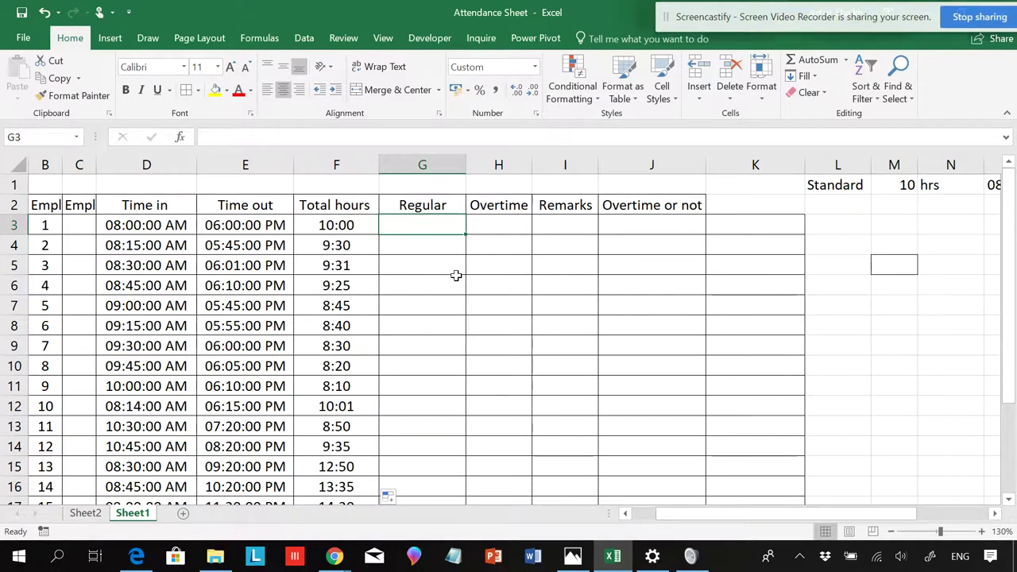
pyautogui.click(926, 185)
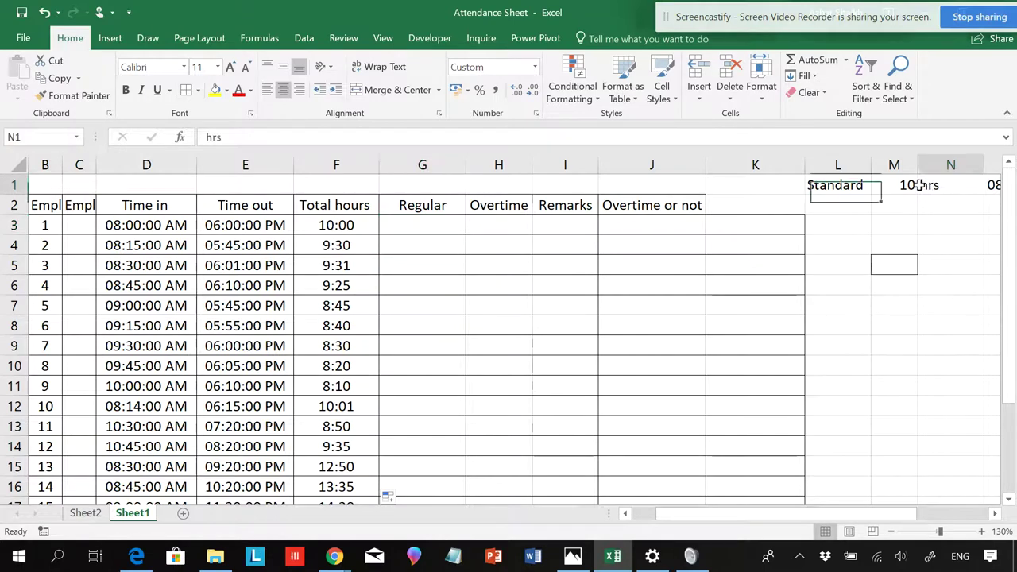
pyautogui.click(395, 227)
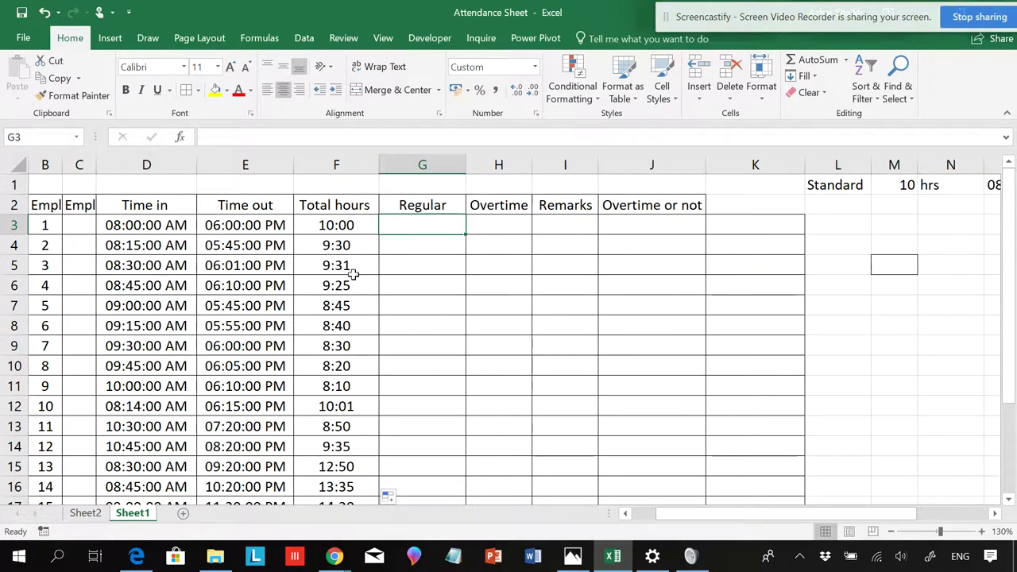
pyautogui.scroll(-1, 354, 231)
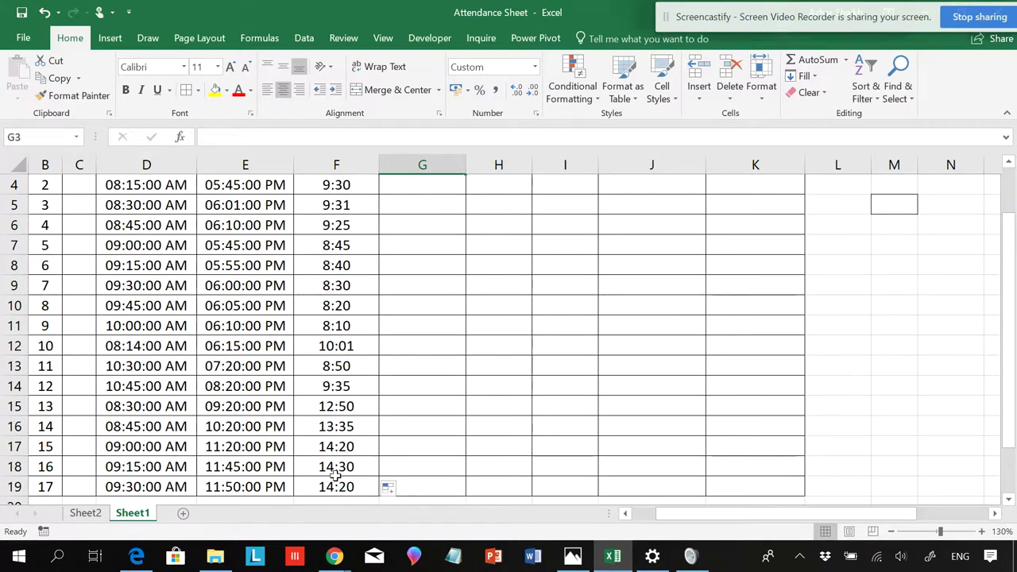
pyautogui.scroll(1, 364, 293)
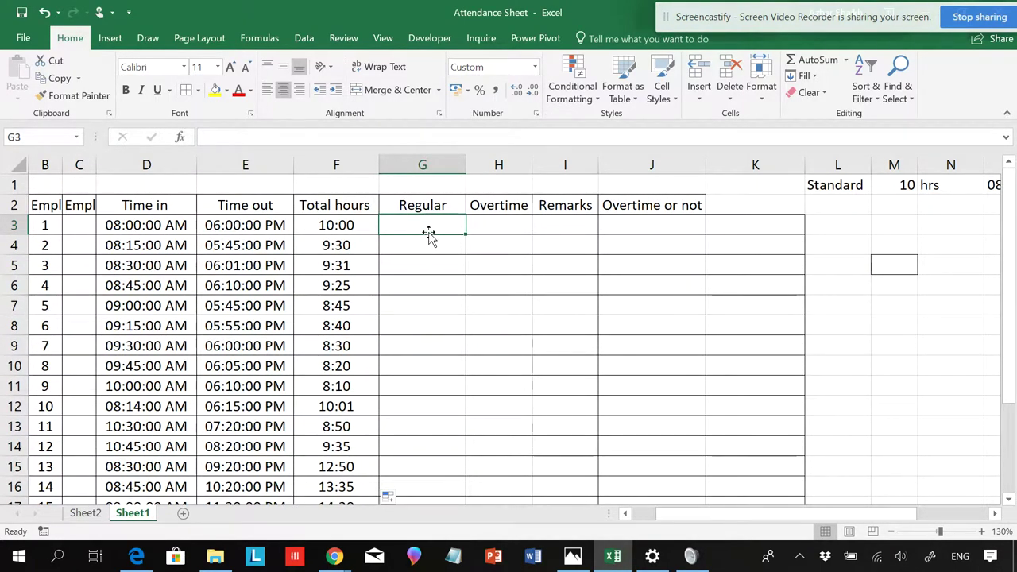
# - Begin the G3 formula with the condition =IF($F3>$M$1
pyautogui.write('=')
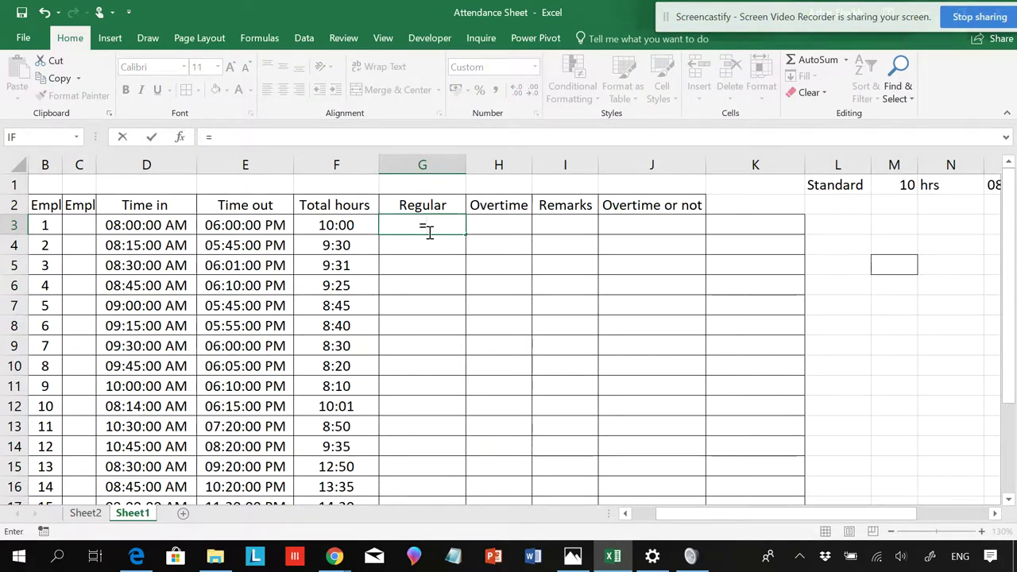
pyautogui.write('if(')
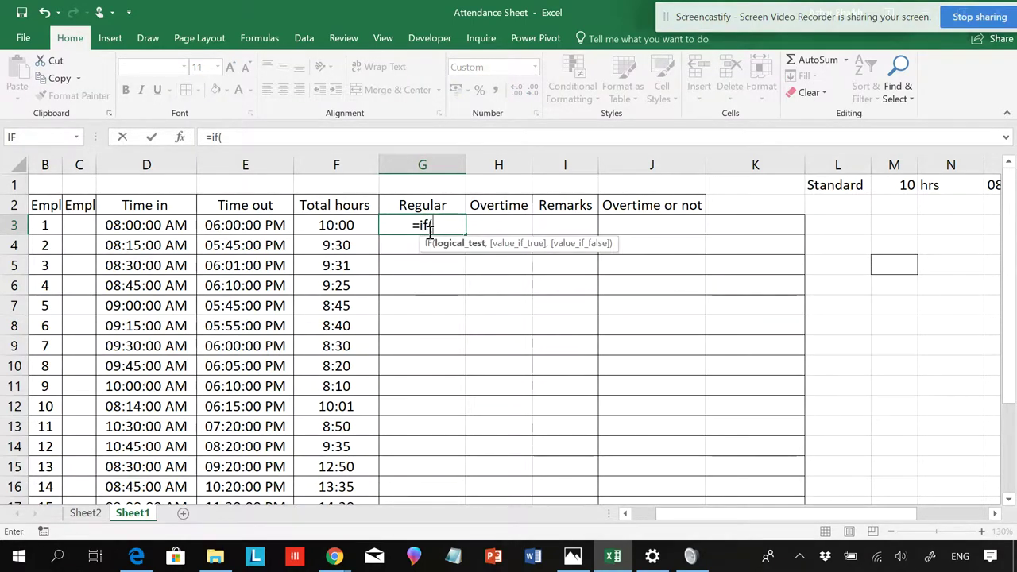
pyautogui.click(348, 226)
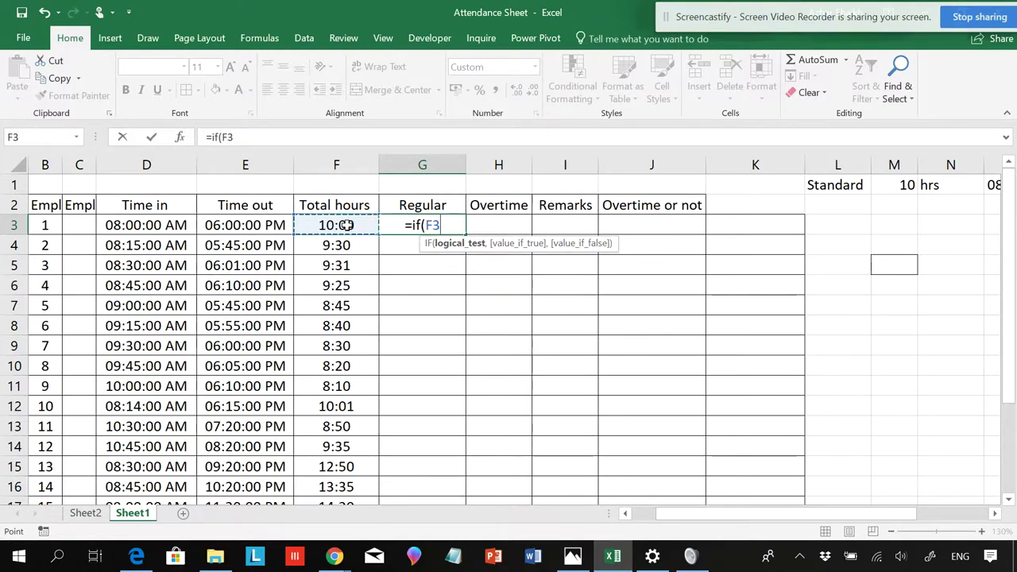
pyautogui.press('F4')
pyautogui.press('F4')
pyautogui.press('F4')
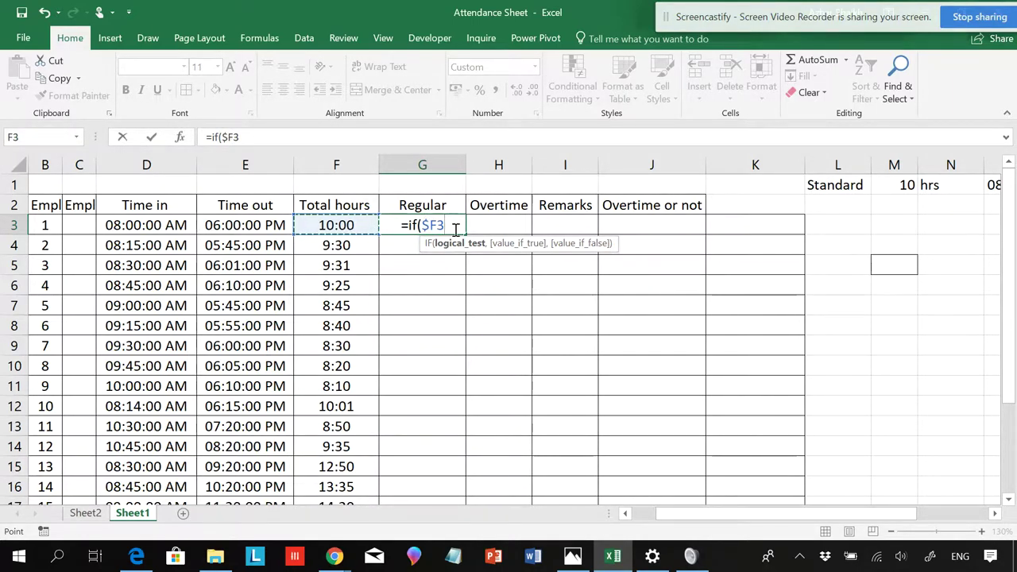
pyautogui.write(',')
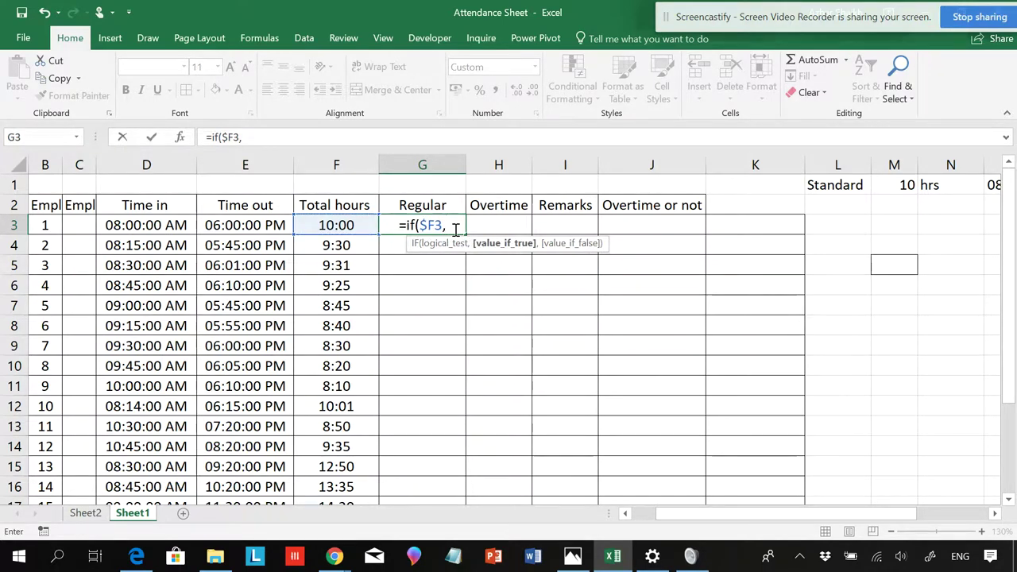
pyautogui.press('BackSpace')
pyautogui.write('(')
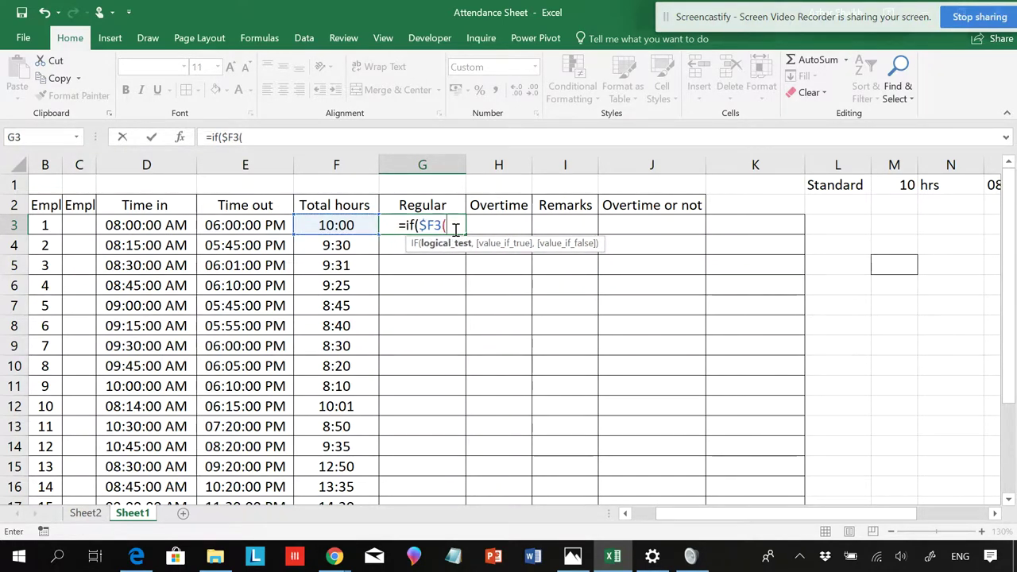
pyautogui.press('BackSpace')
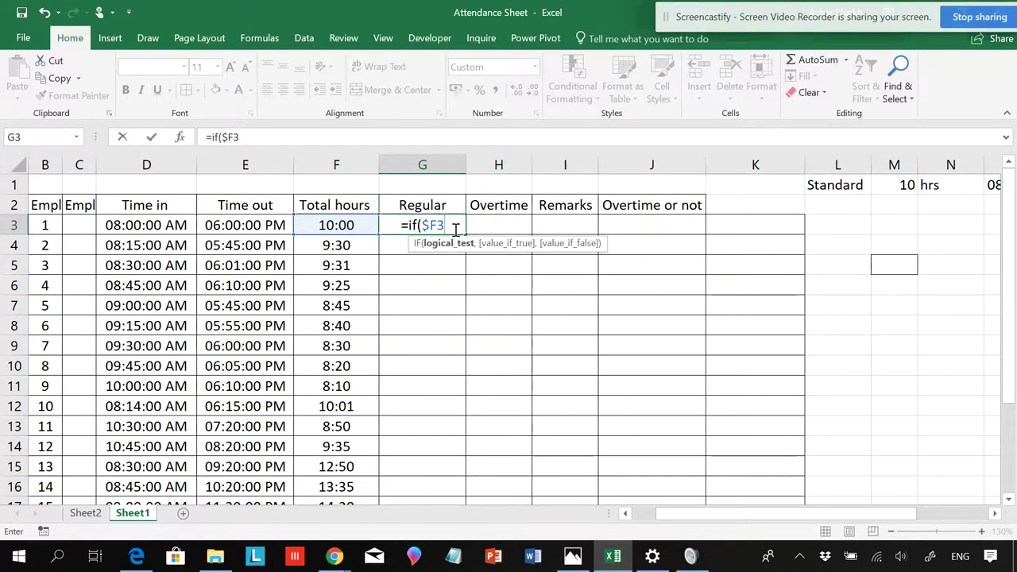
pyautogui.write('>')
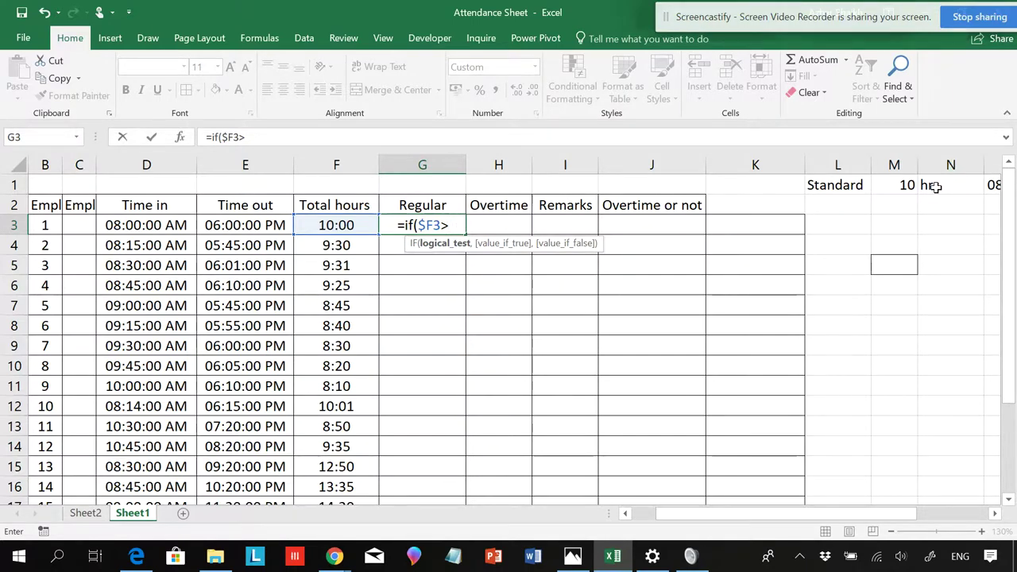
pyautogui.click(904, 182)
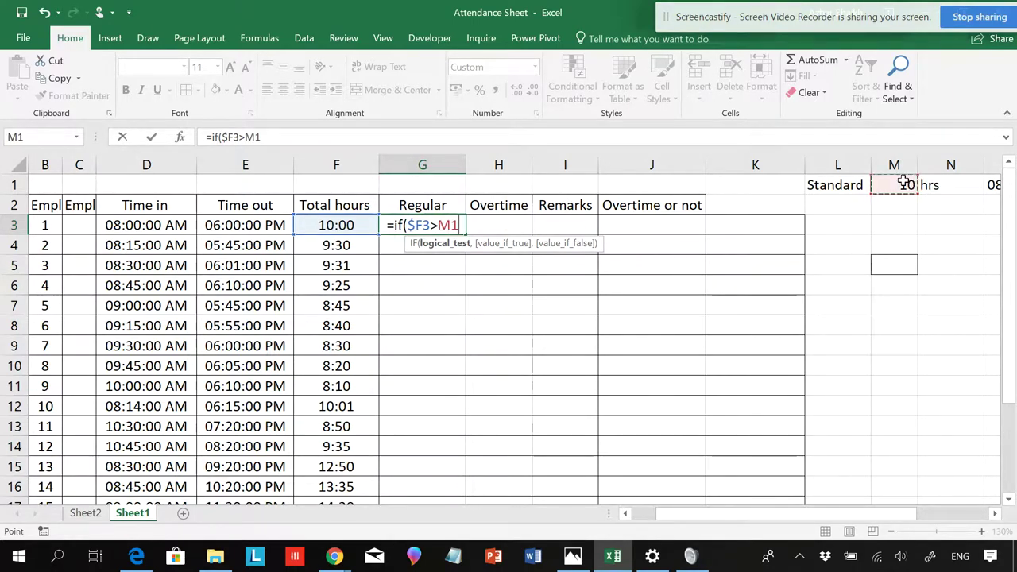
pyautogui.press('F4')
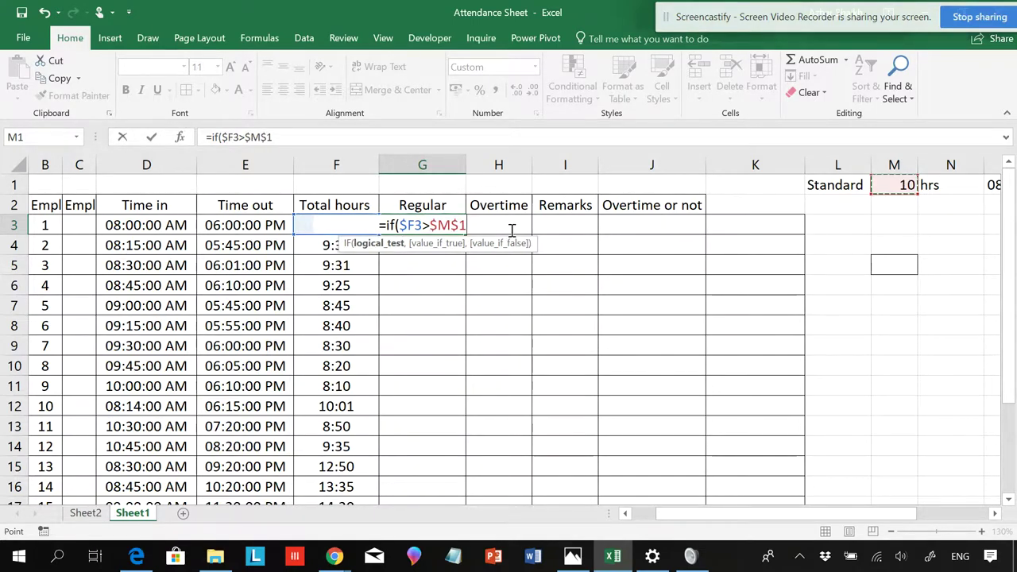
# - Complete it as =IF($F3>$M$1,$M$1,$F3), showing 10:00 for employee 1
pyautogui.write(',')
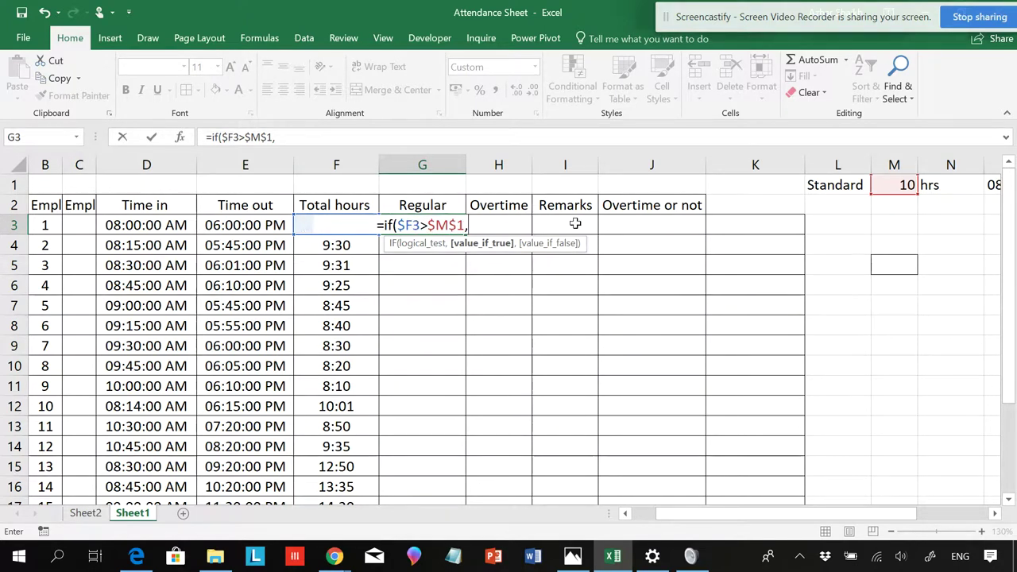
pyautogui.click(904, 182)
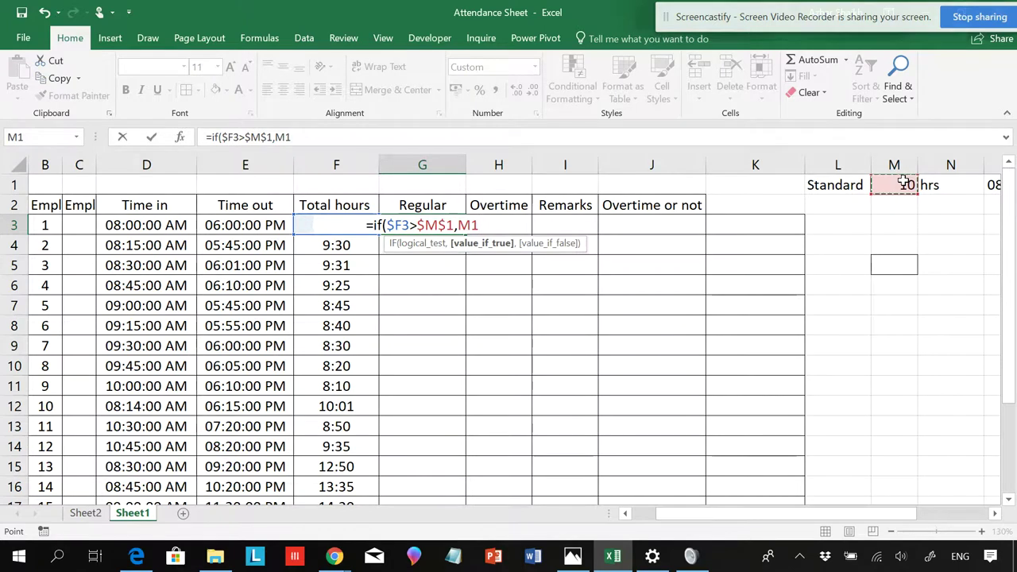
pyautogui.press('F4')
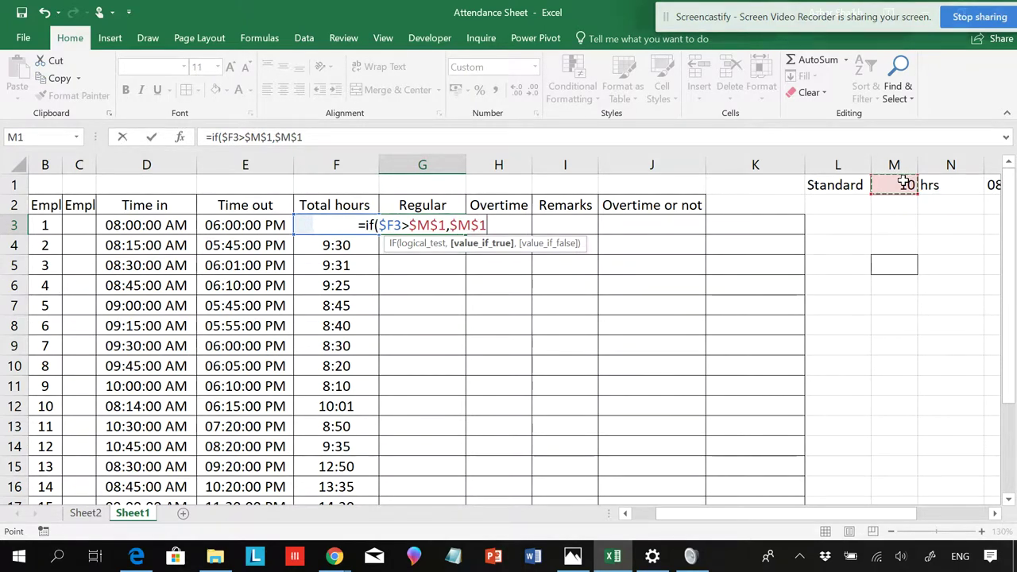
pyautogui.write(',')
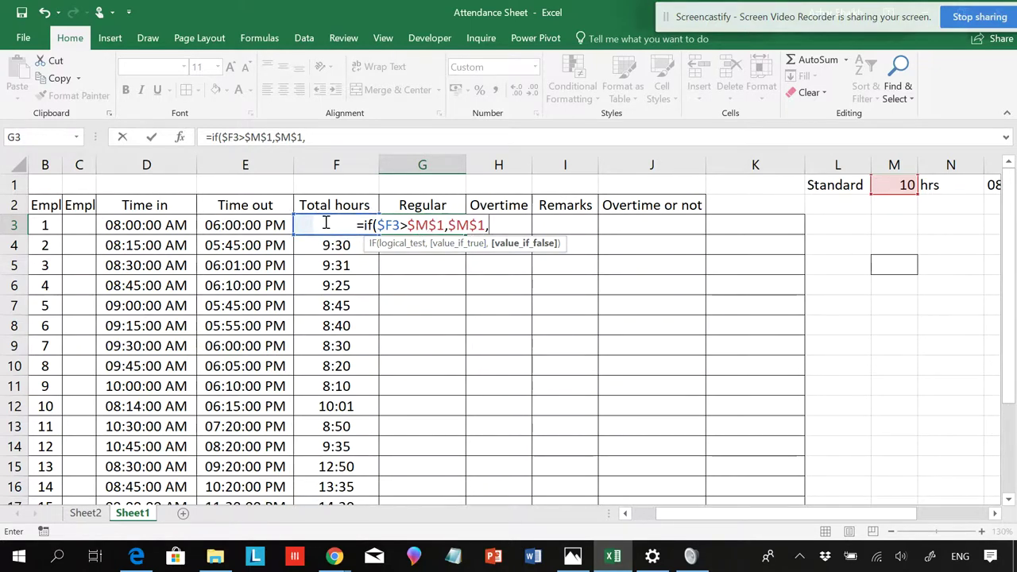
pyautogui.write('f3')
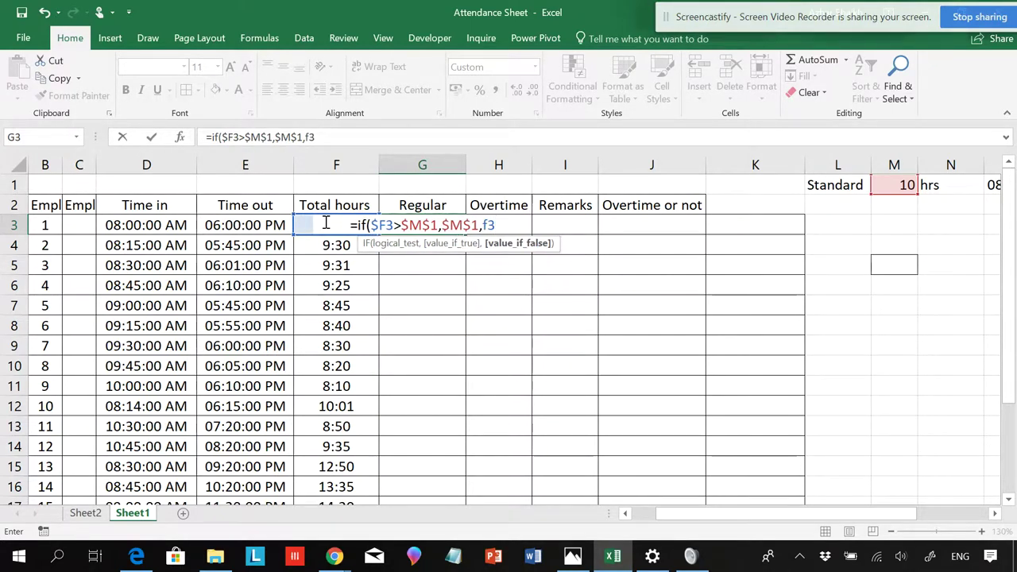
pyautogui.press('F4')
pyautogui.press('F4')
pyautogui.press('F4')
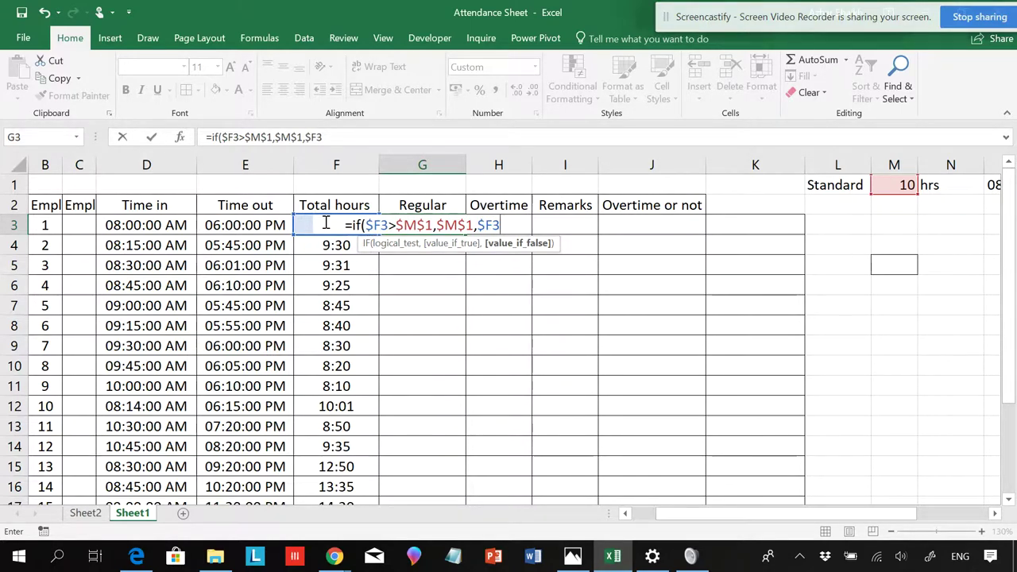
pyautogui.write(')')
pyautogui.press('Return')
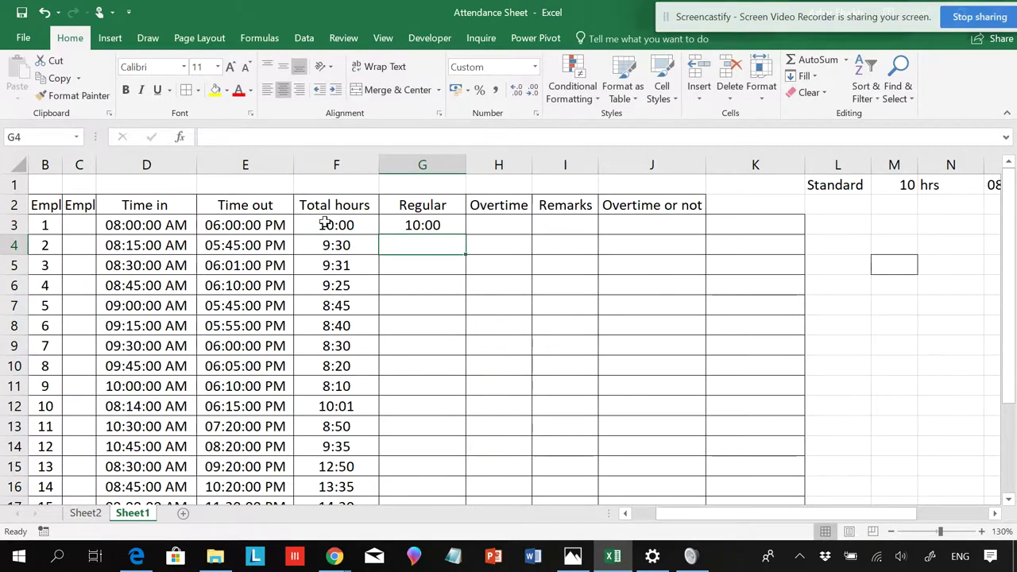
# - Copy the G3 regular-hours formula down to G19, turning totals like 12:50 into 10:00
pyautogui.click(422, 225)
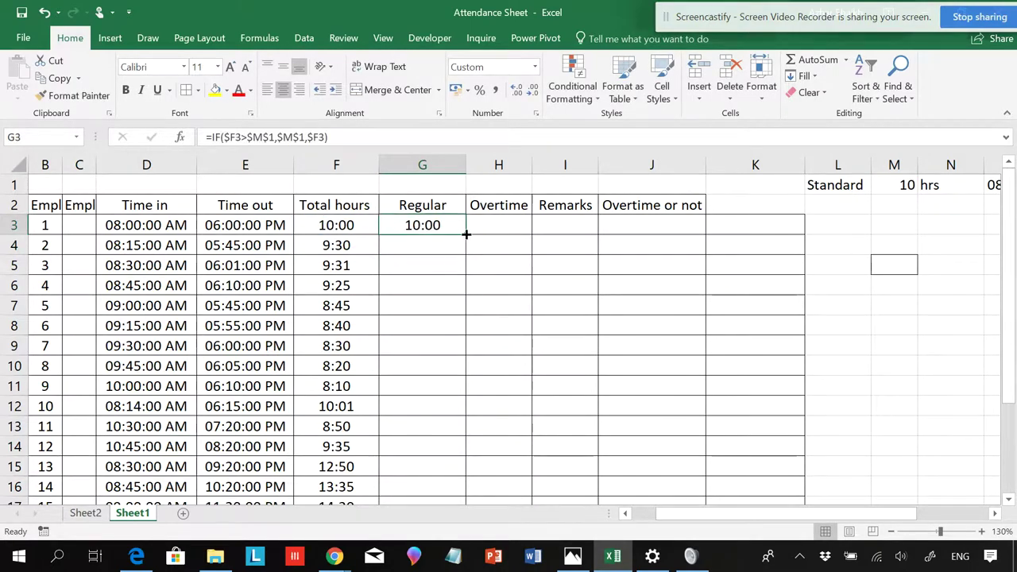
pyautogui.doubleClick(466, 234)
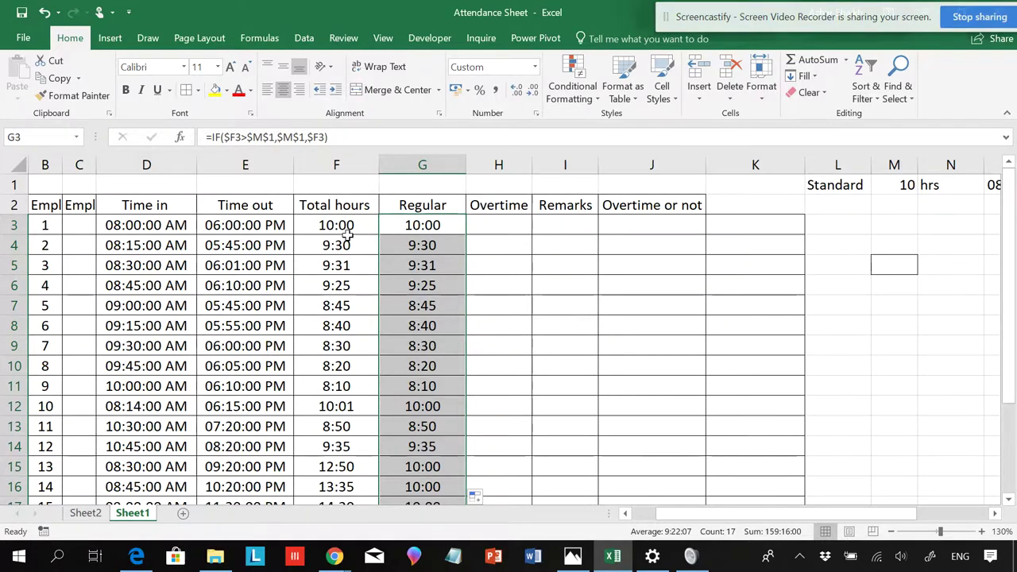
pyautogui.scroll(-1, 407, 256)
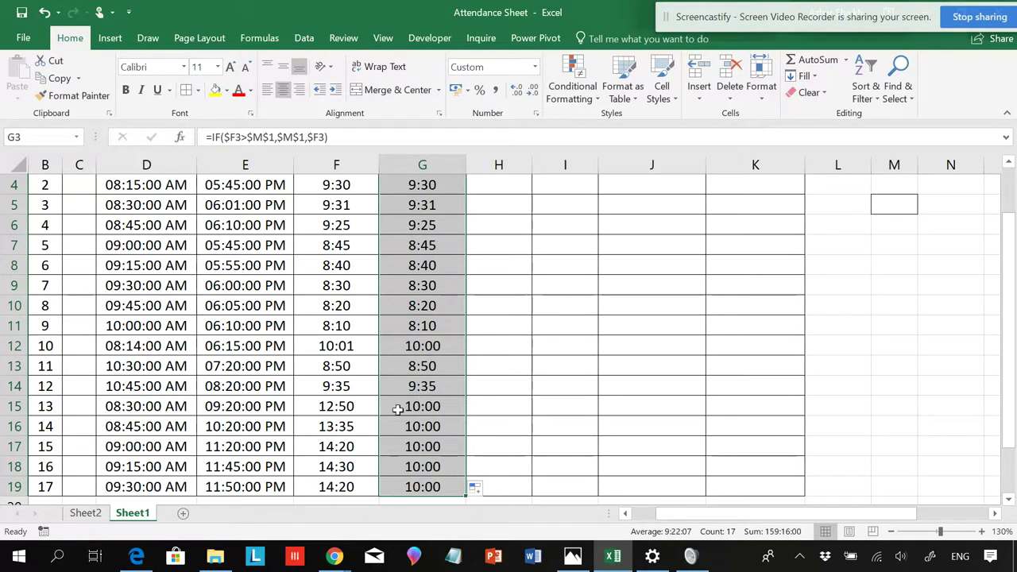
pyautogui.scroll(-2, 410, 410)
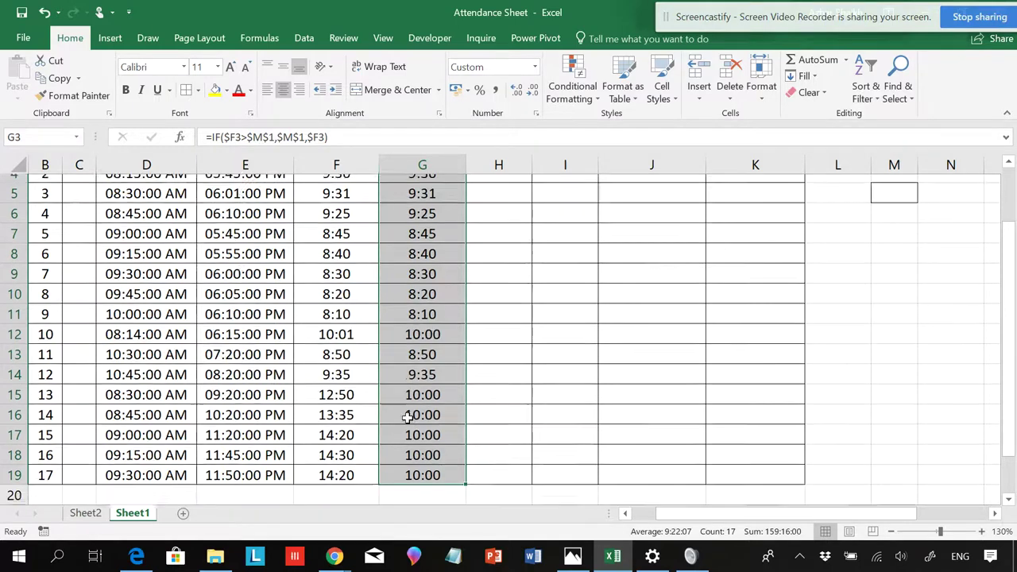
pyautogui.scroll(1, 444, 318)
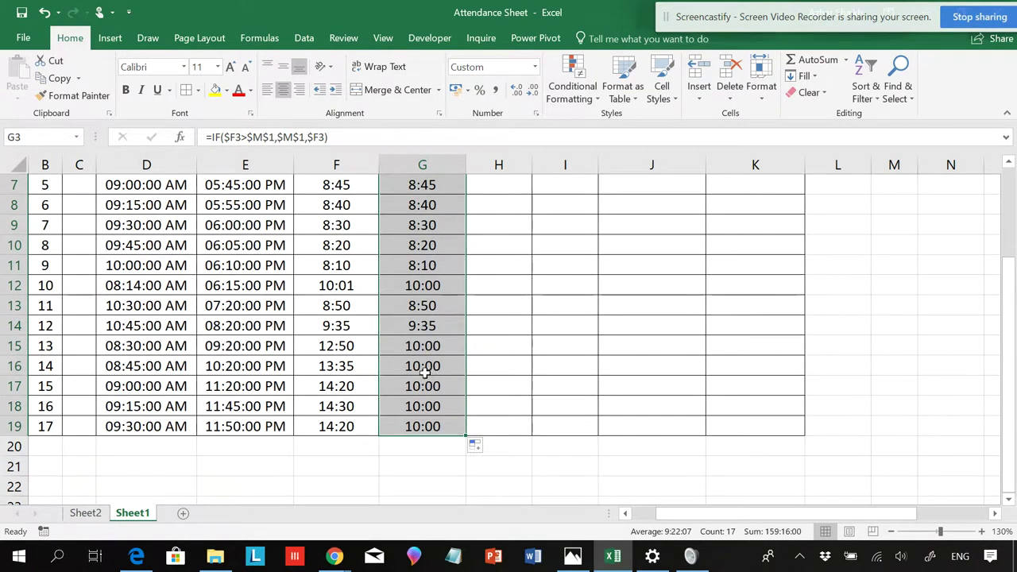
pyautogui.click(433, 325)
pyautogui.scroll(2, 432, 286)
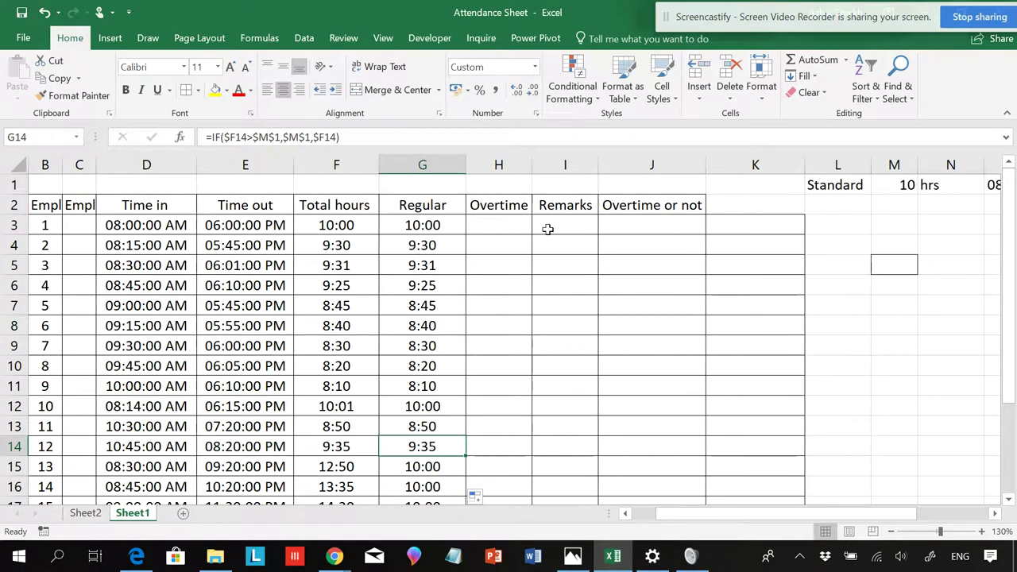
pyautogui.click(485, 231)
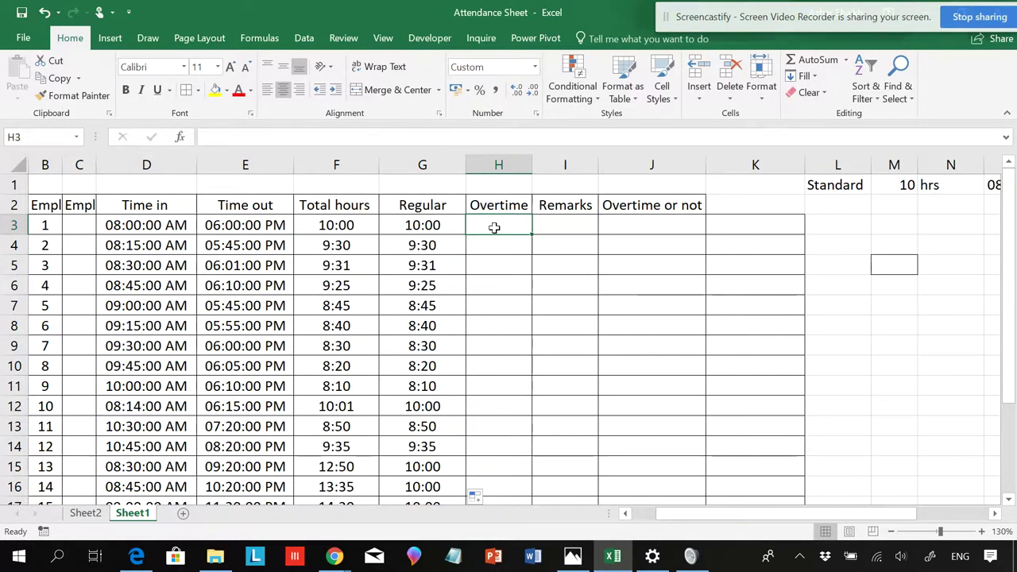
# - Begin the H3 formula with the condition =IF($F3>$G3,
pyautogui.write('=if(')
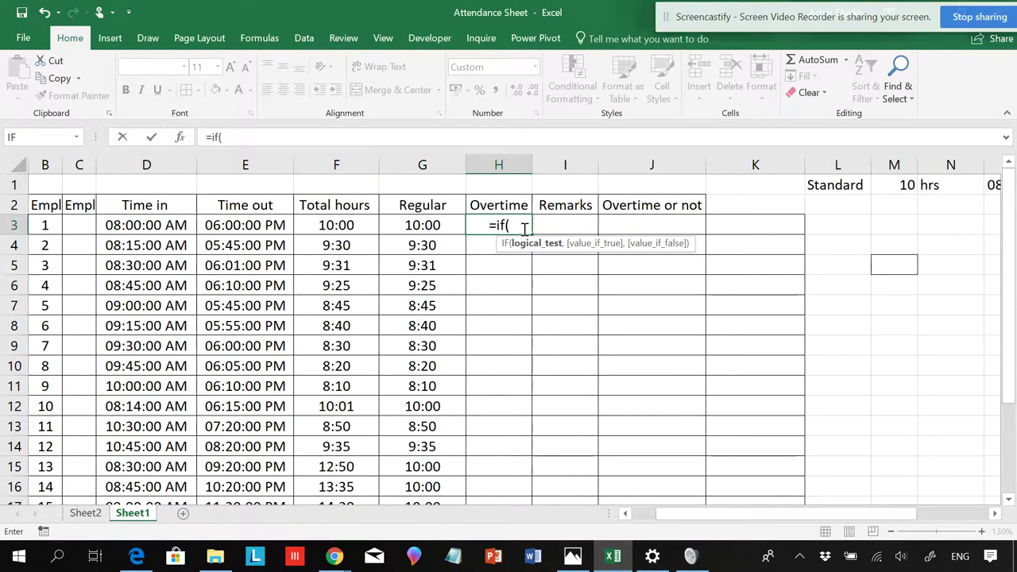
pyautogui.click(352, 225)
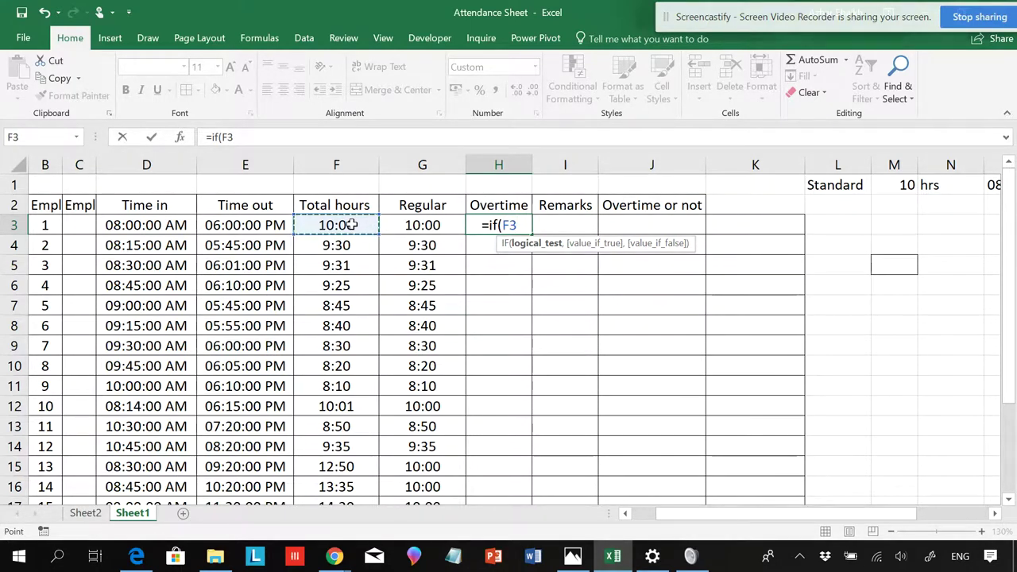
pyautogui.press('F4')
pyautogui.press('F4')
pyautogui.press('F4')
pyautogui.write(',')
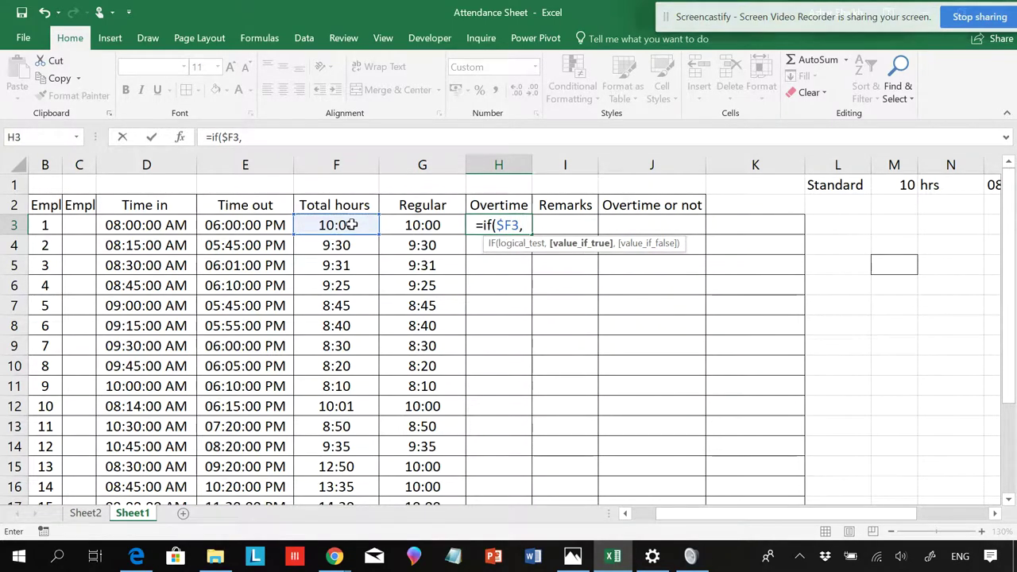
pyautogui.press('BackSpace')
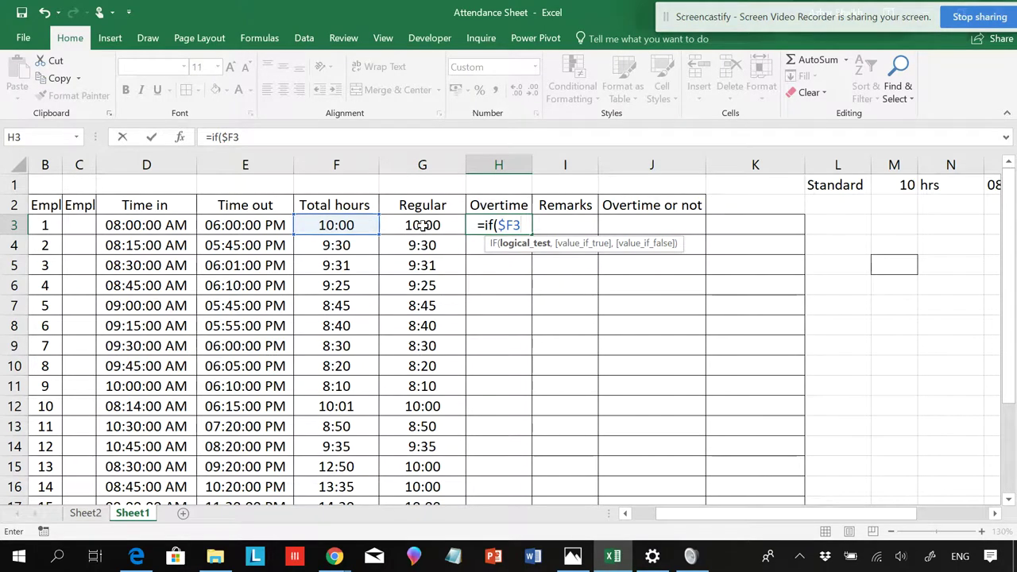
pyautogui.write('>')
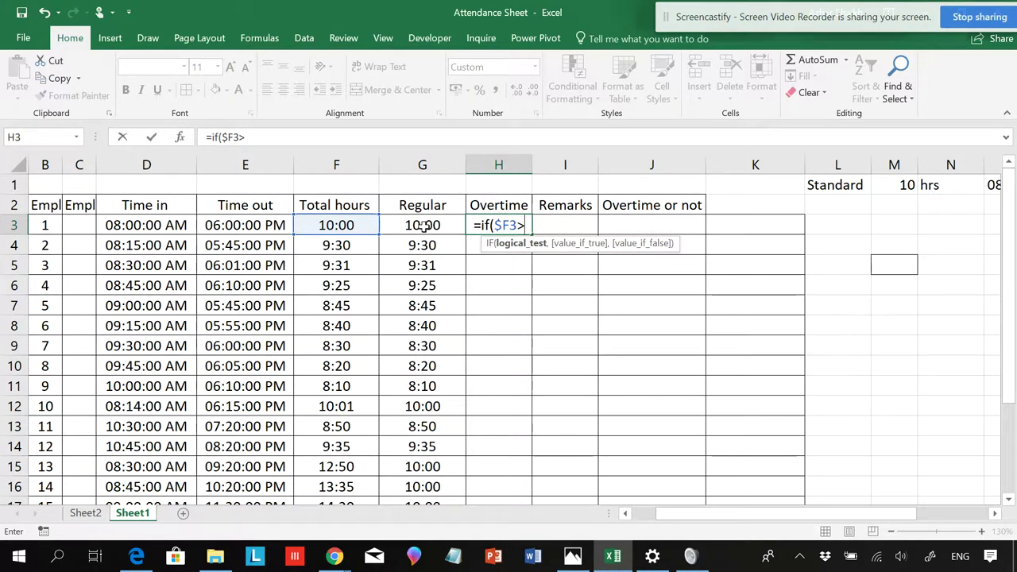
pyautogui.click(423, 225)
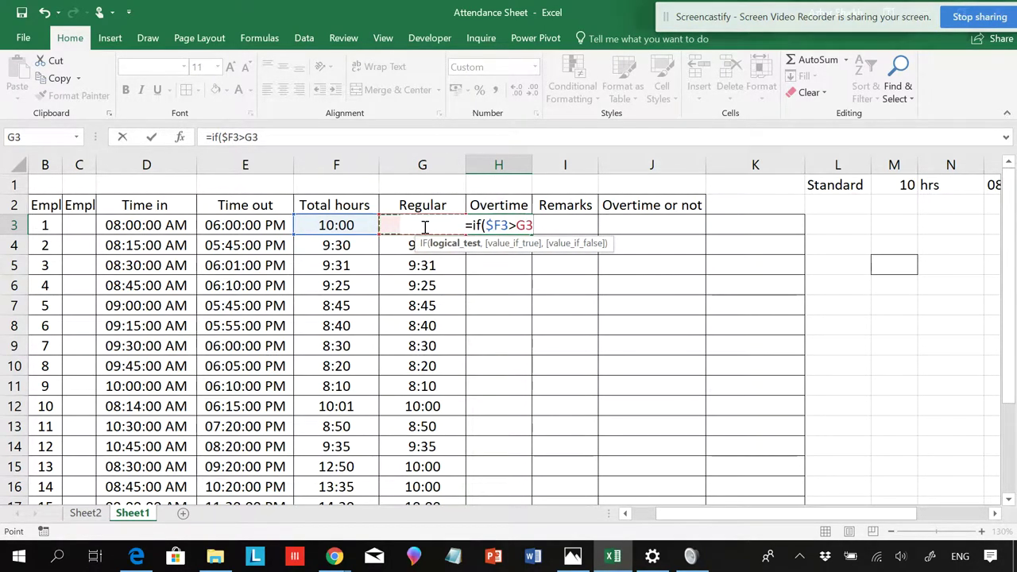
pyautogui.press('F4')
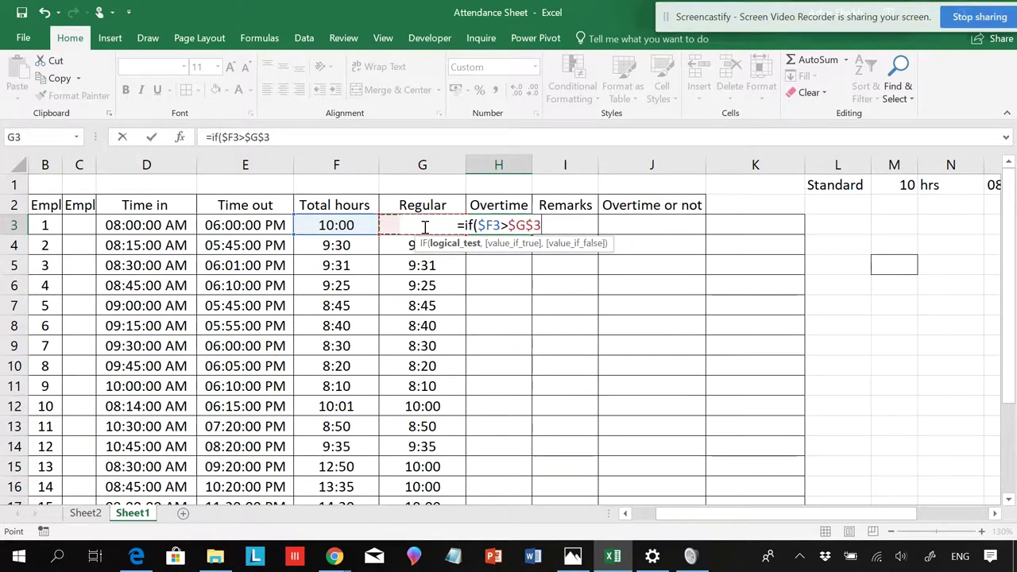
pyautogui.press('F4')
pyautogui.press('F4')
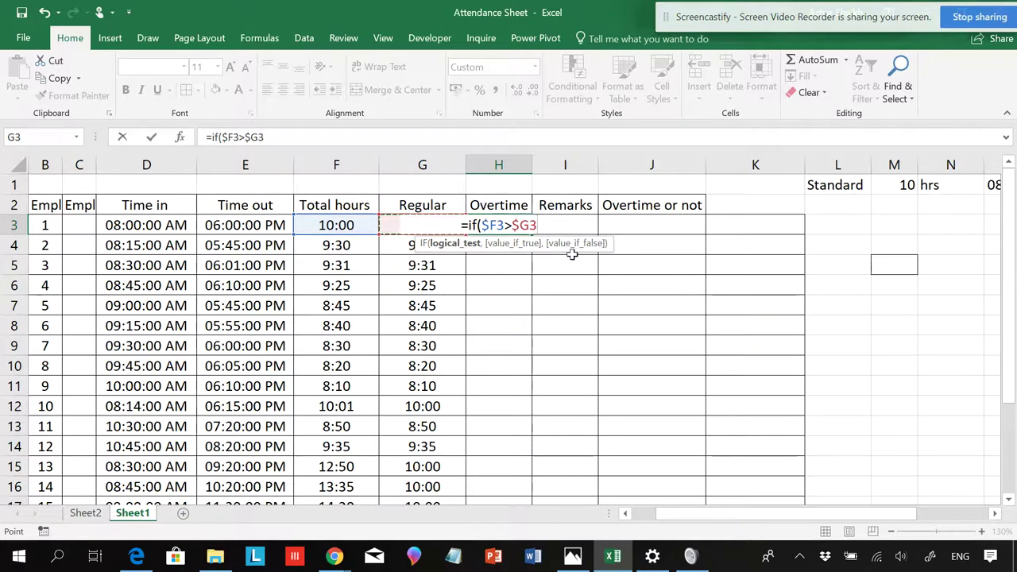
pyautogui.write(',')
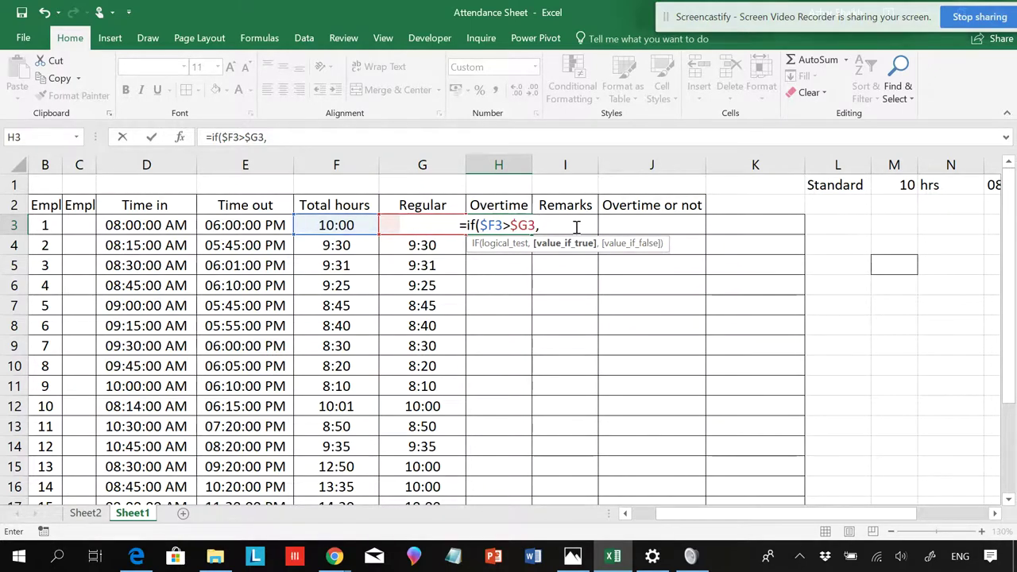
# - Add the overtime result ($F3-$G3) and the fallback 0 to the H3 formula
pyautogui.write('(')
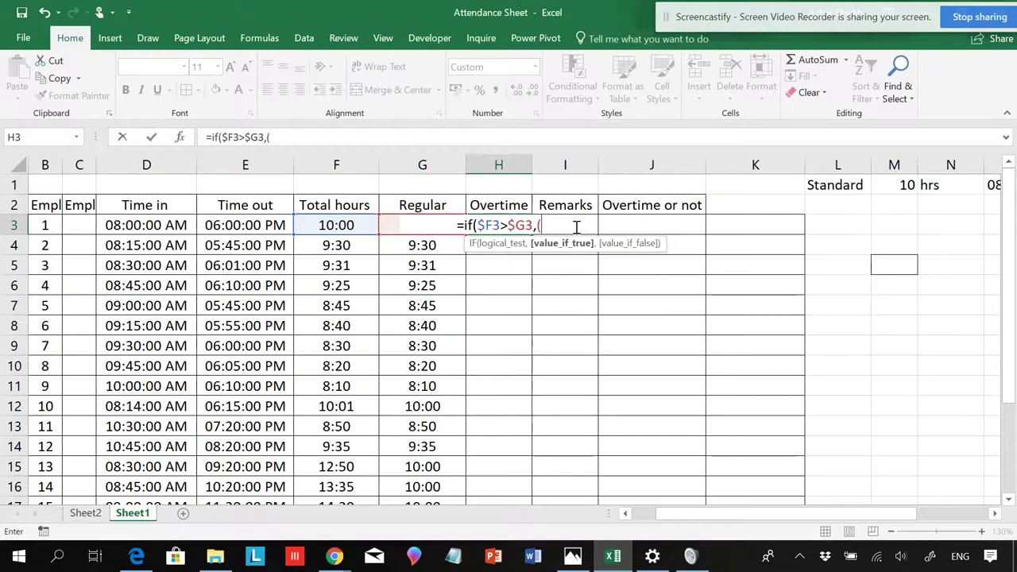
pyautogui.click(346, 225)
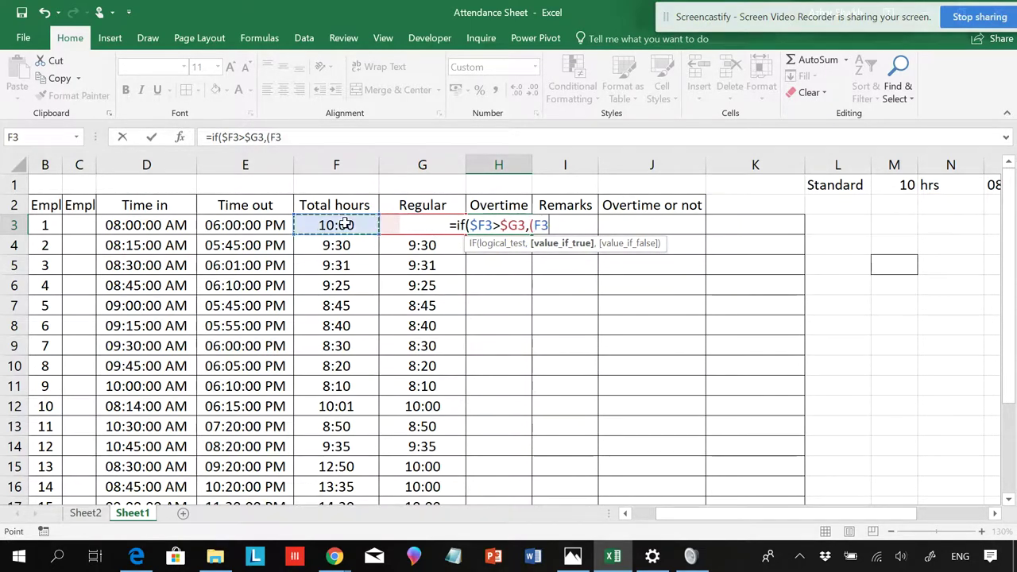
pyautogui.press('F4')
pyautogui.press('F4')
pyautogui.press('F4')
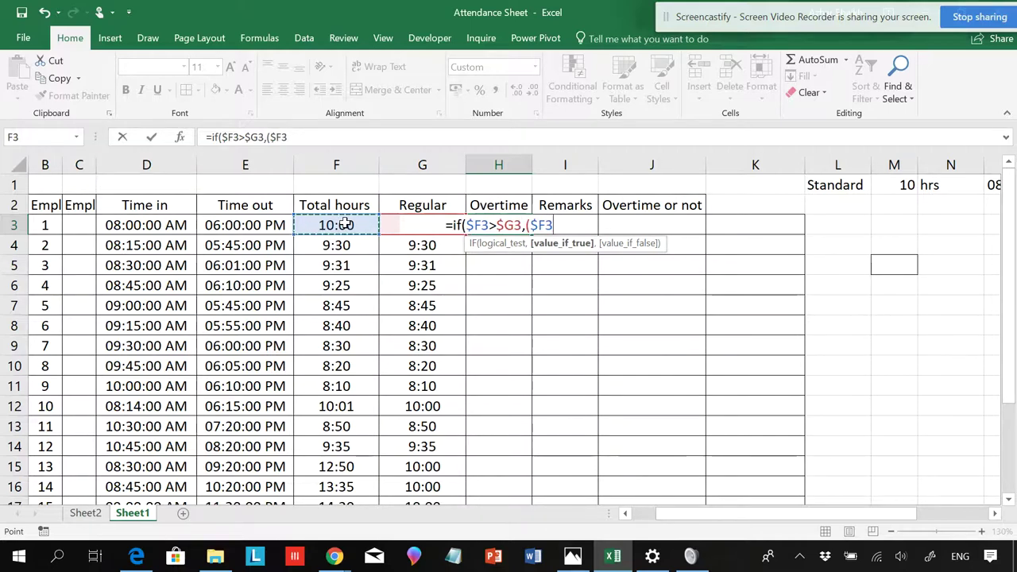
pyautogui.write('-')
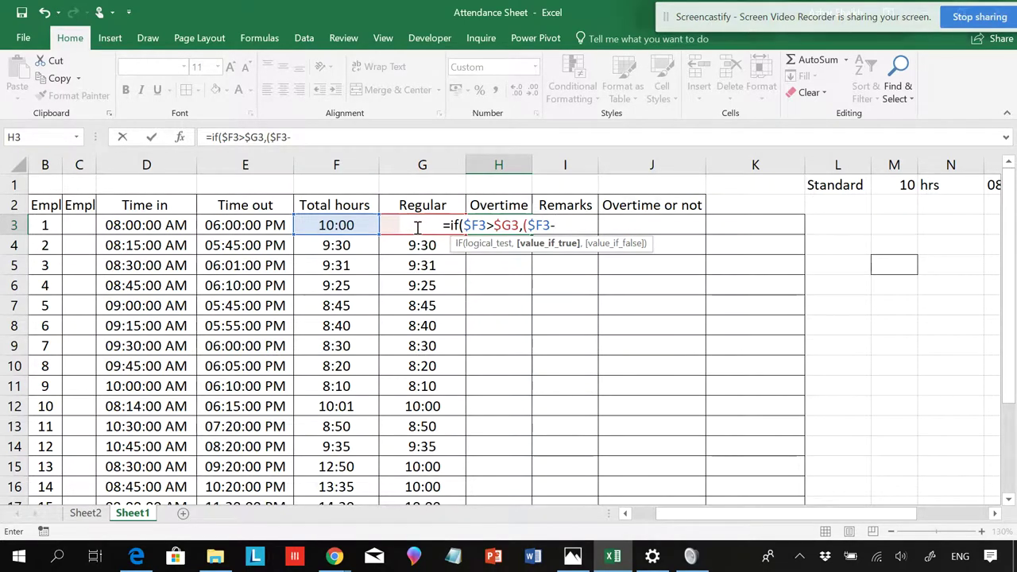
pyautogui.write('g3')
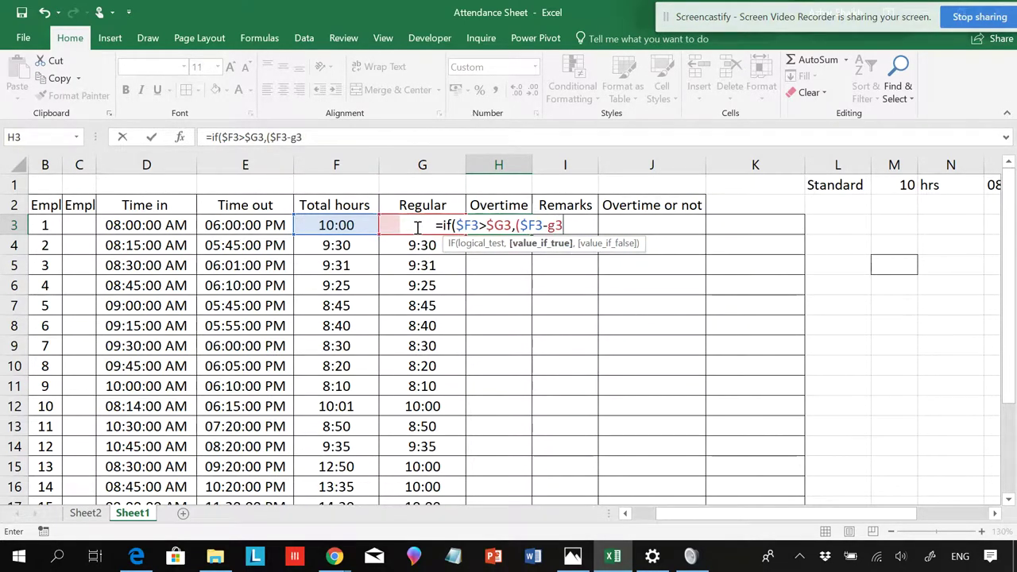
pyautogui.press('F4')
pyautogui.press('F4')
pyautogui.press('F4')
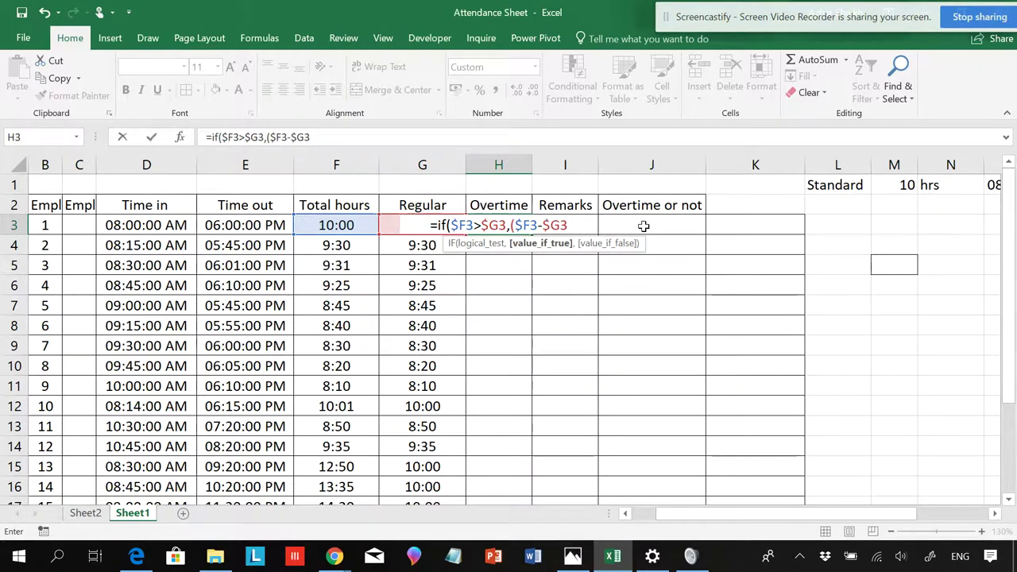
pyautogui.write(')')
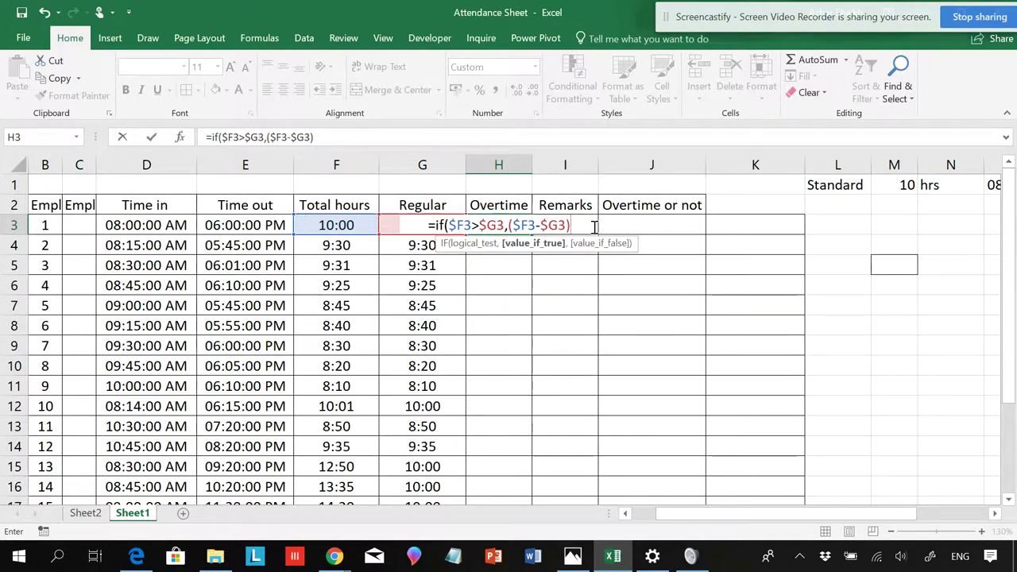
pyautogui.write(',')
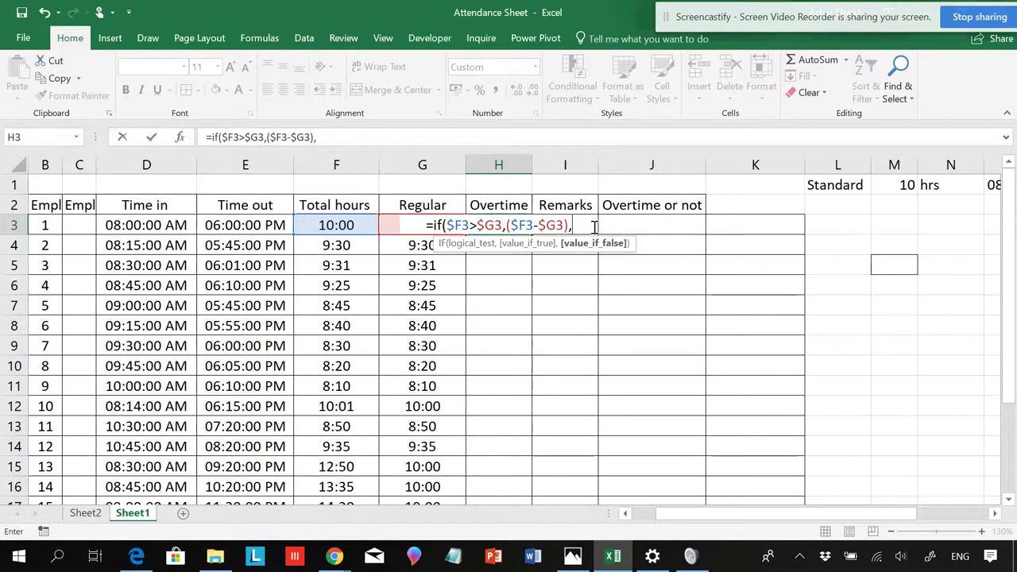
pyautogui.write('0')
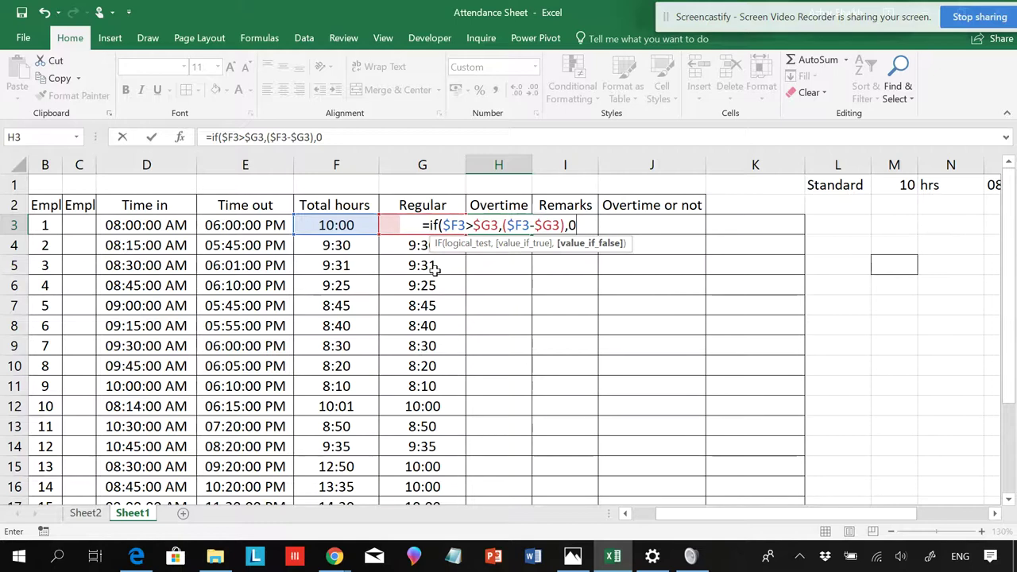
# - Close and commit the H3 overtime formula, then fill it down to H19
pyautogui.write(')')
pyautogui.press('Return')
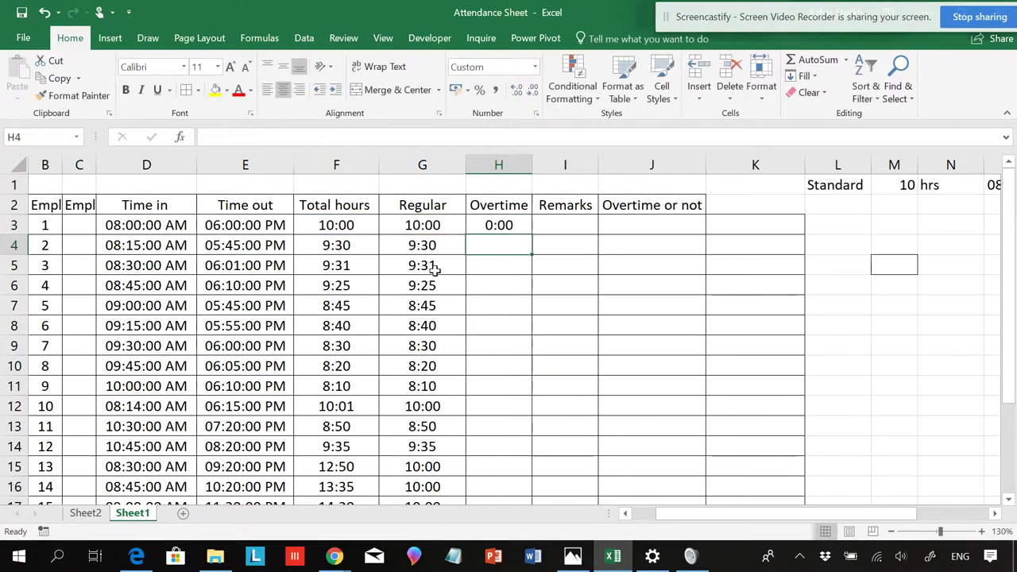
pyautogui.click(511, 219)
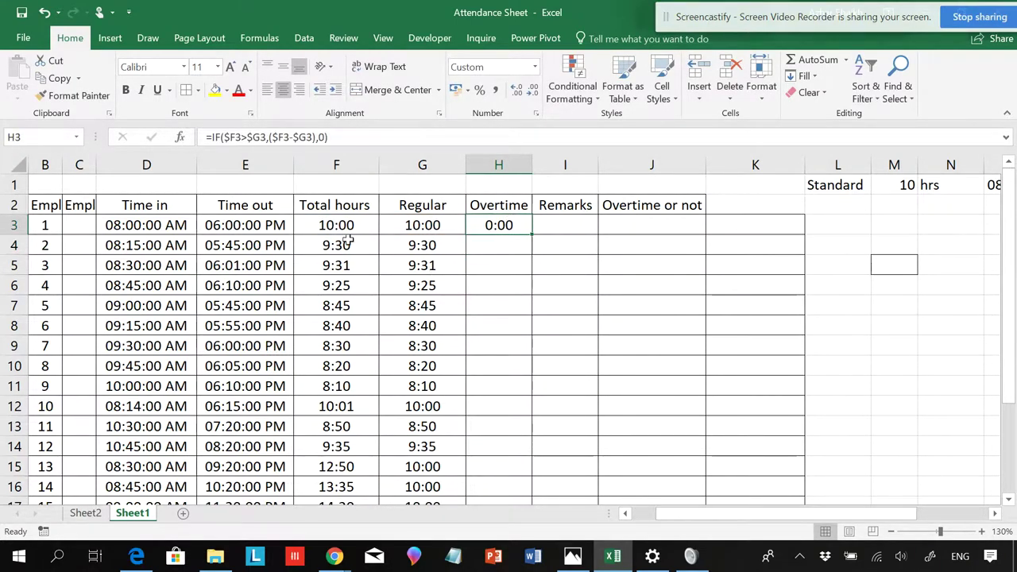
pyautogui.doubleClick(532, 232)
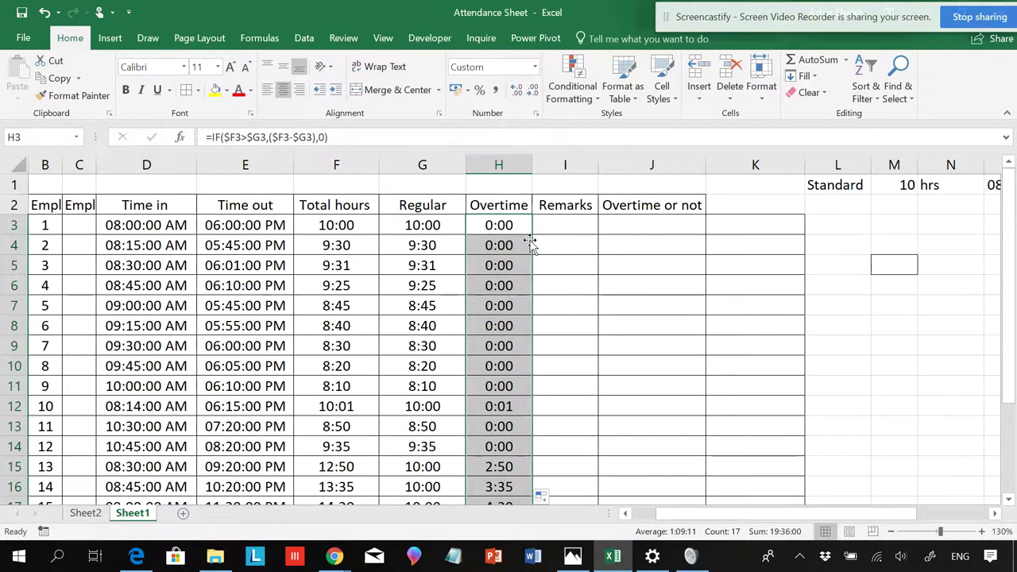
# - Check the copied overtime formulas in H15 through H19
pyautogui.scroll(-2, 531, 242)
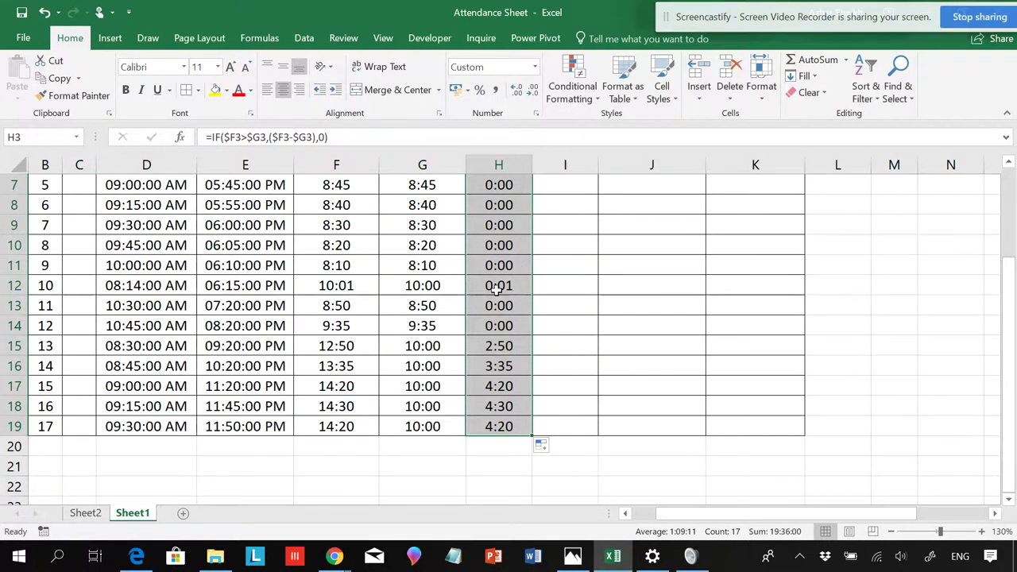
pyautogui.click(506, 345)
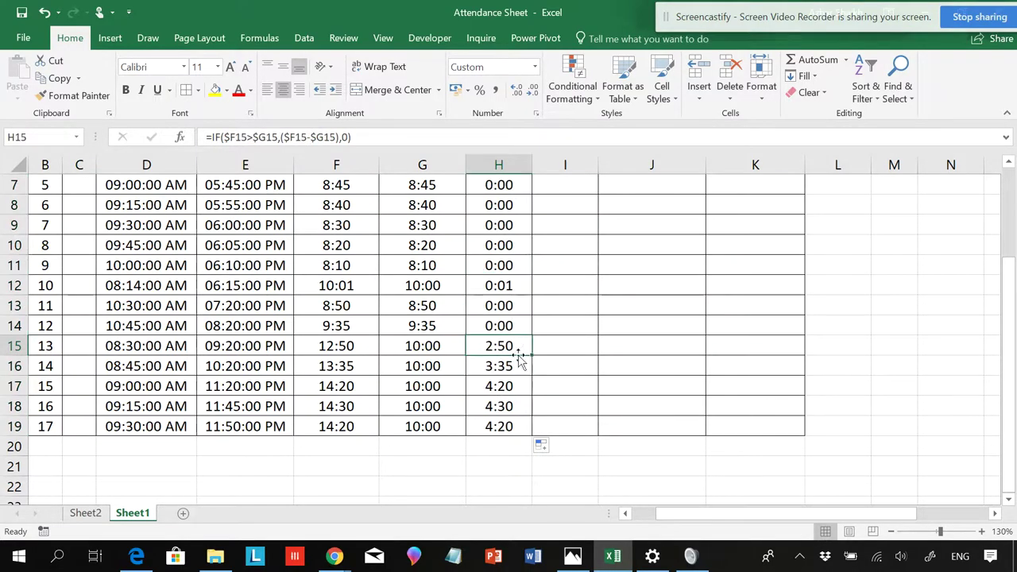
pyautogui.click(504, 367)
pyautogui.click(503, 386)
pyautogui.click(504, 407)
pyautogui.click(507, 426)
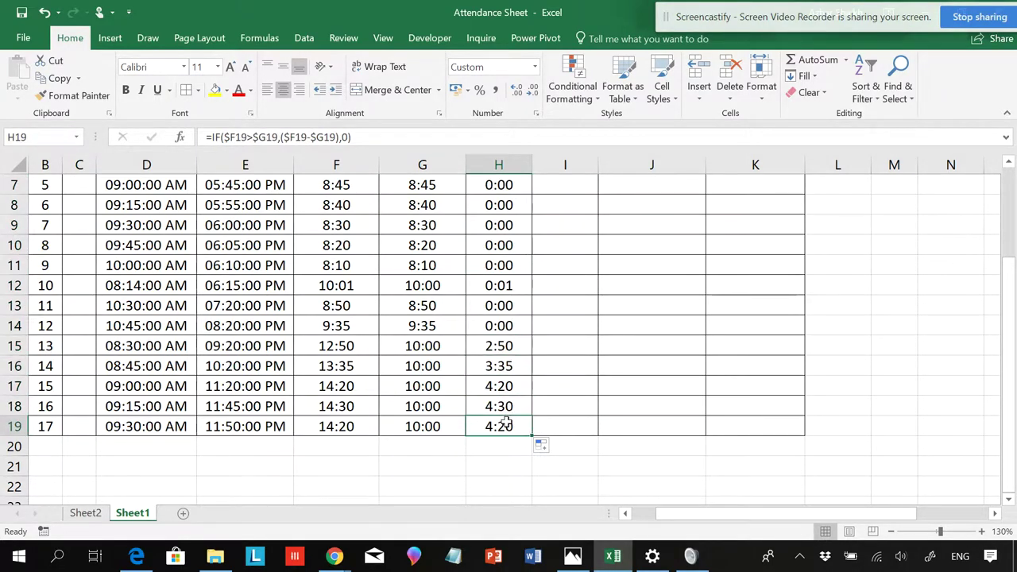
pyautogui.scroll(2, 495, 294)
pyautogui.scroll(-1, 496, 278)
pyautogui.scroll(-1, 496, 302)
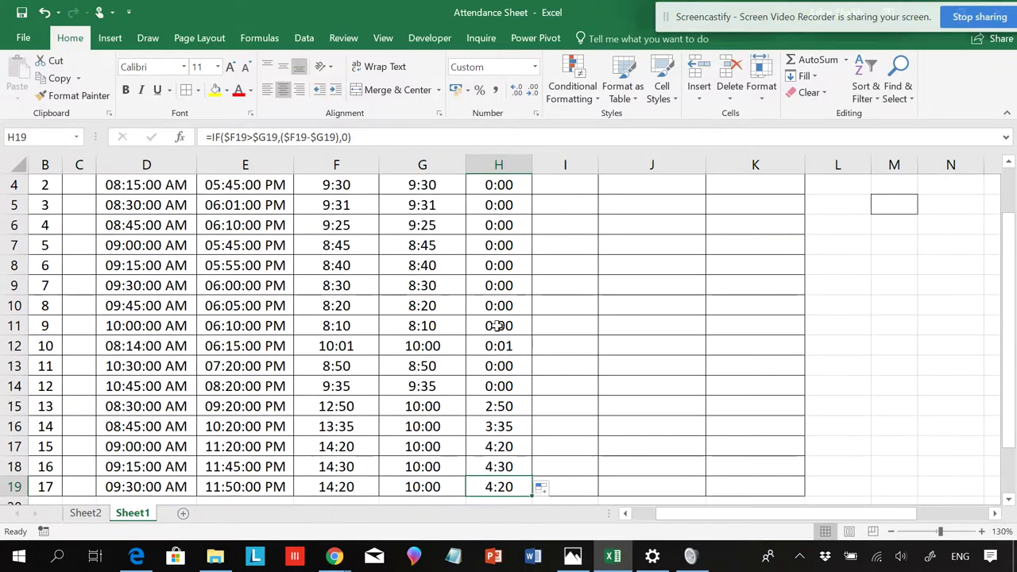
pyautogui.scroll(2, 497, 361)
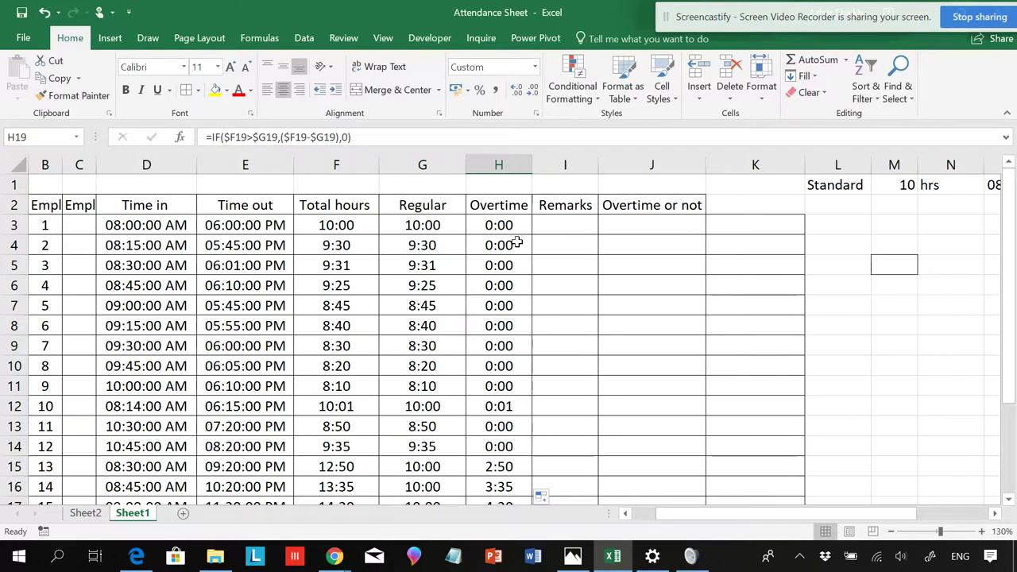
# - Enter =IF($D3>$O$1,"Late","On time") in I3 for the first Remarks entry
pyautogui.click(568, 229)
pyautogui.write('=')
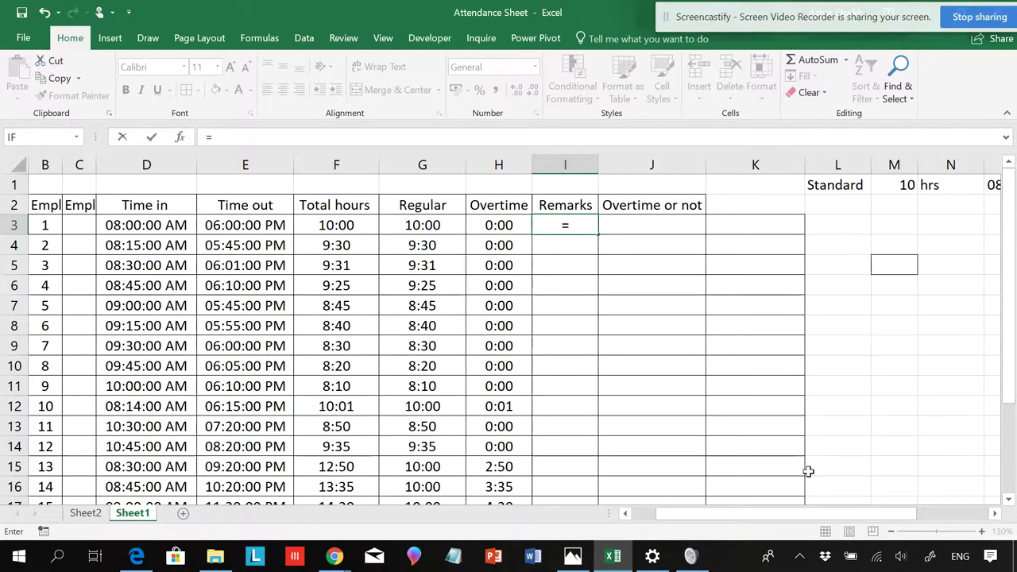
pyautogui.press('Escape')
pyautogui.moveTo(844, 514); pyautogui.dragTo(887, 514)
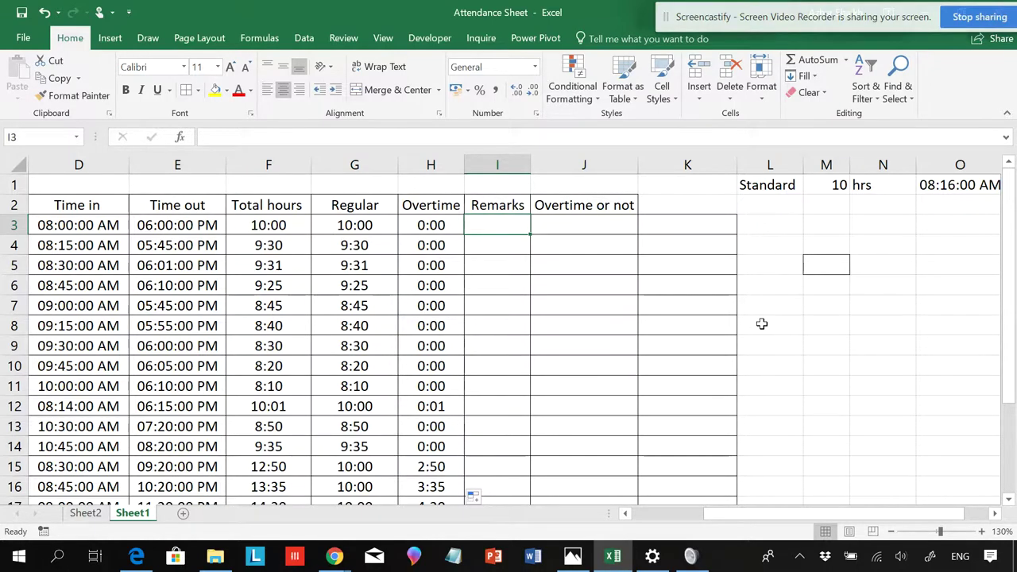
pyautogui.write('=if')
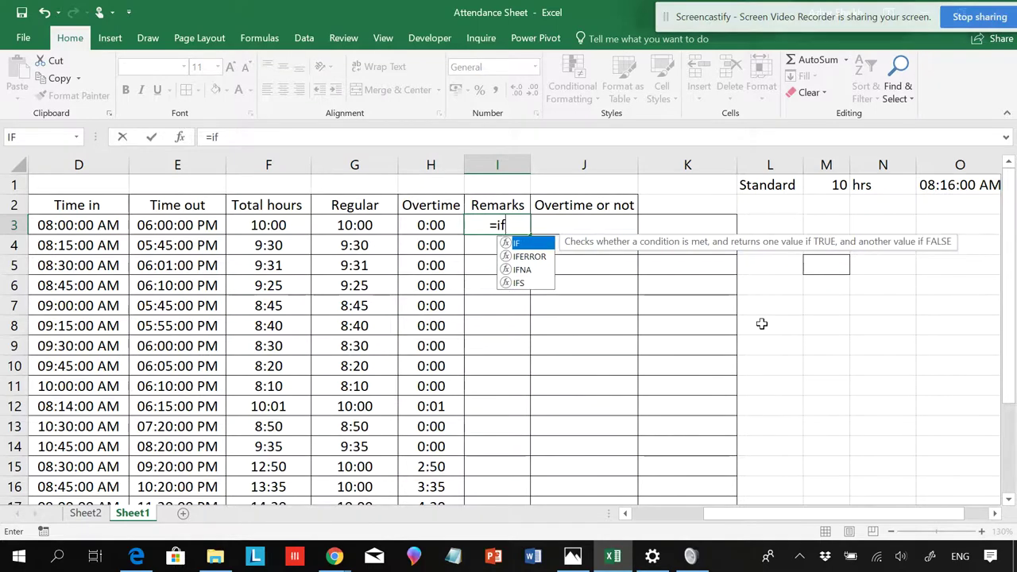
pyautogui.write('(')
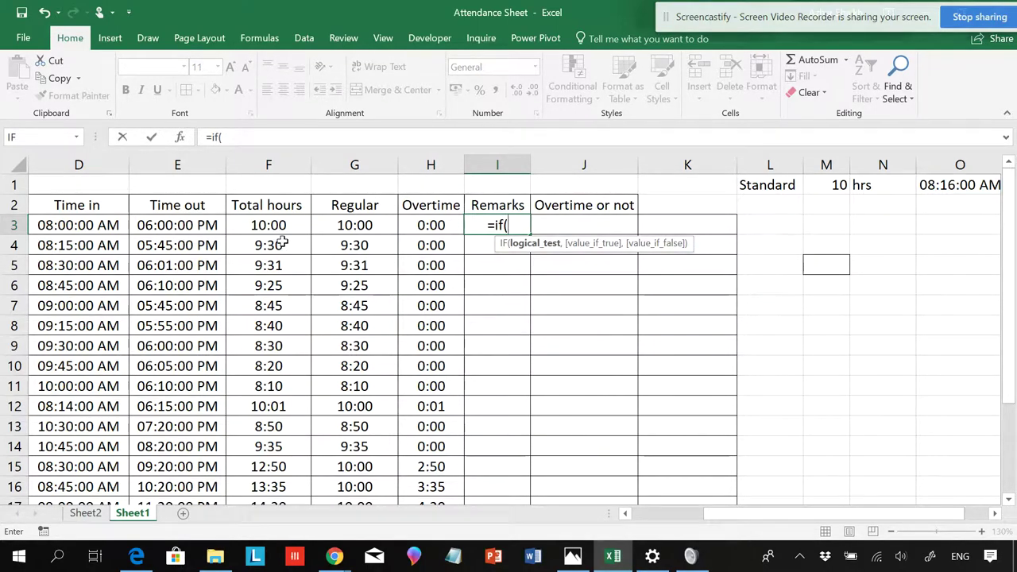
pyautogui.click(99, 226)
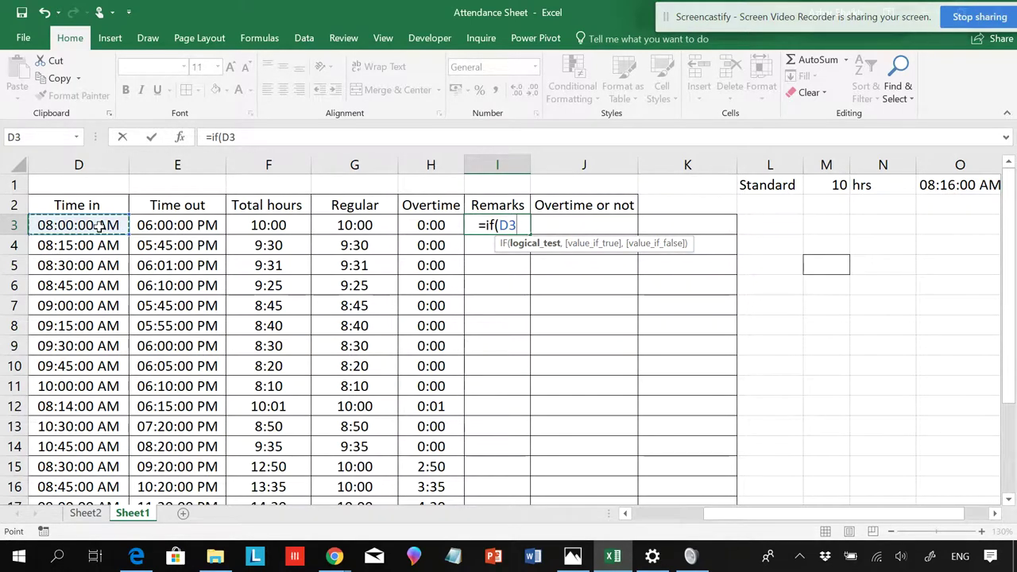
pyautogui.press('F4')
pyautogui.press('F4')
pyautogui.press('F4')
pyautogui.write('>')
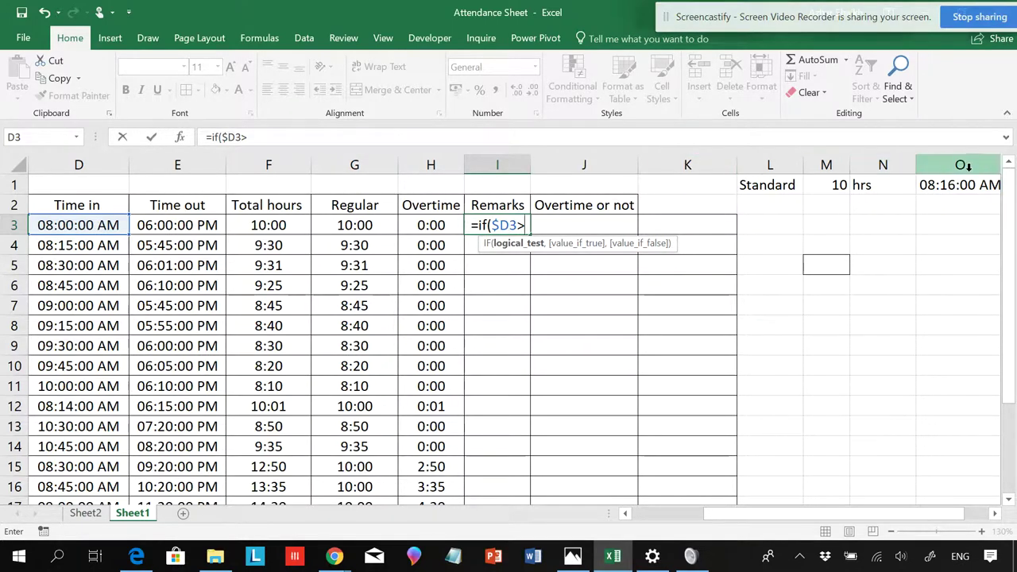
pyautogui.click(940, 185)
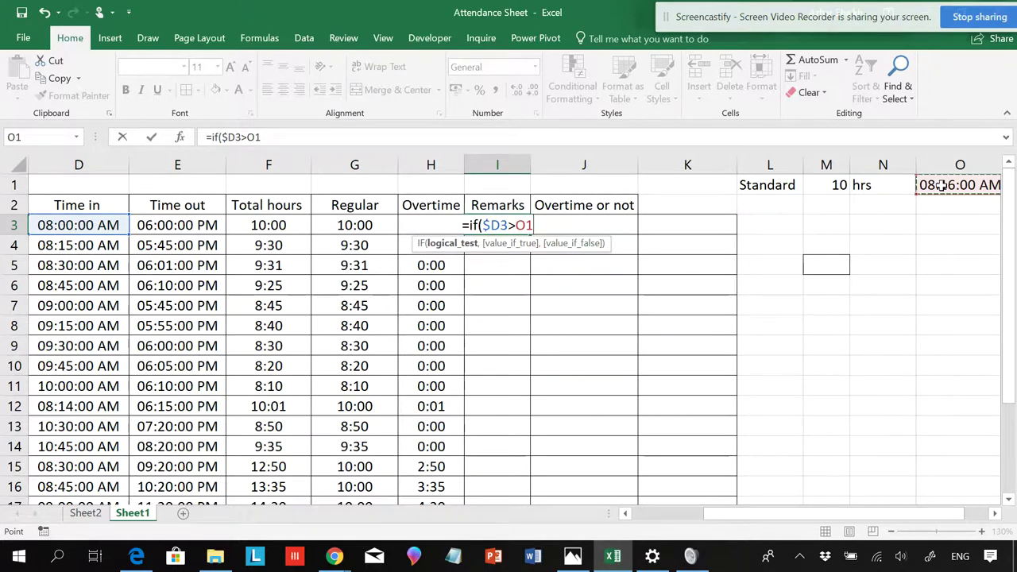
pyautogui.press('F4')
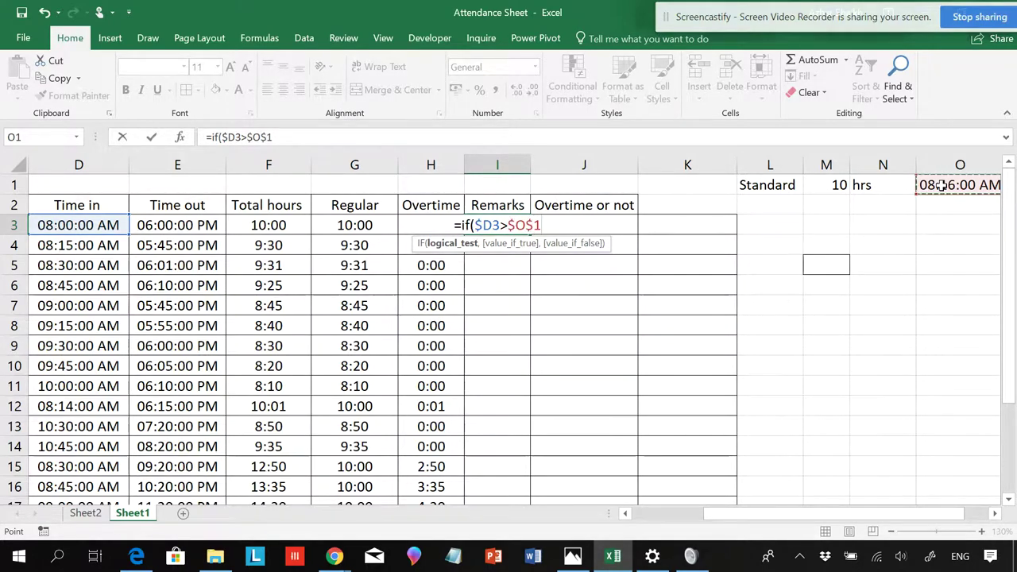
pyautogui.write(',')
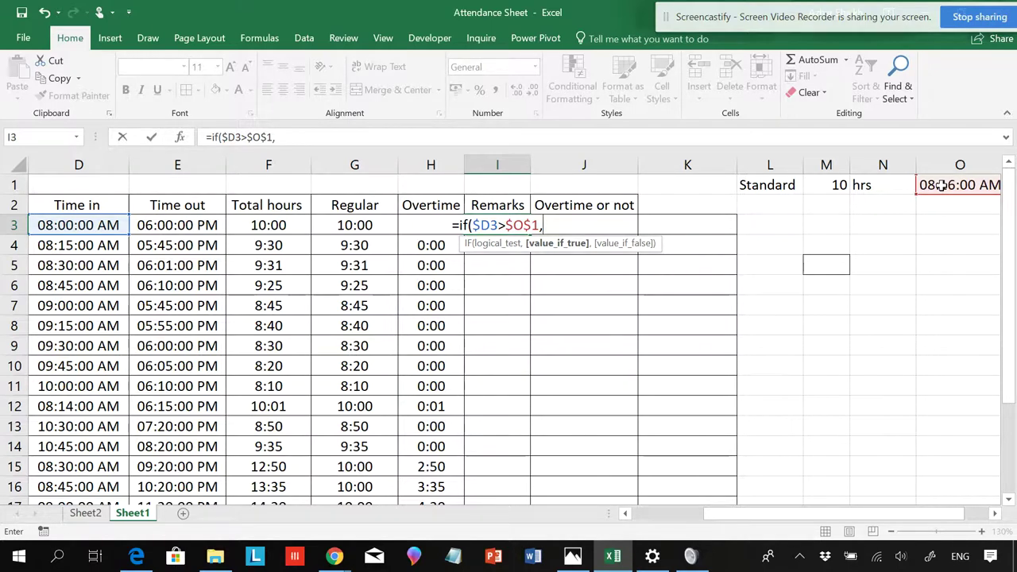
pyautogui.write('"')
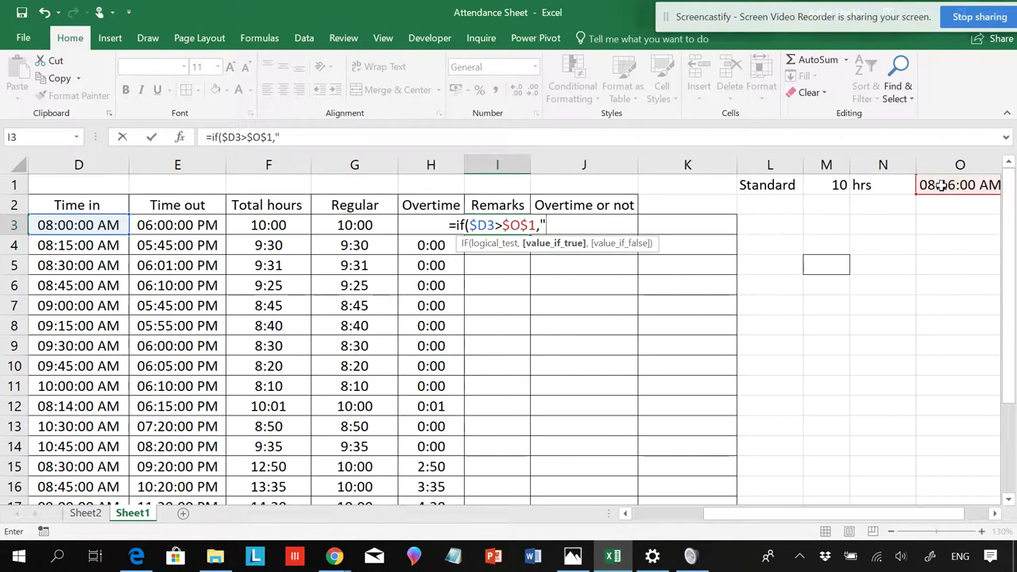
pyautogui.write('Late')
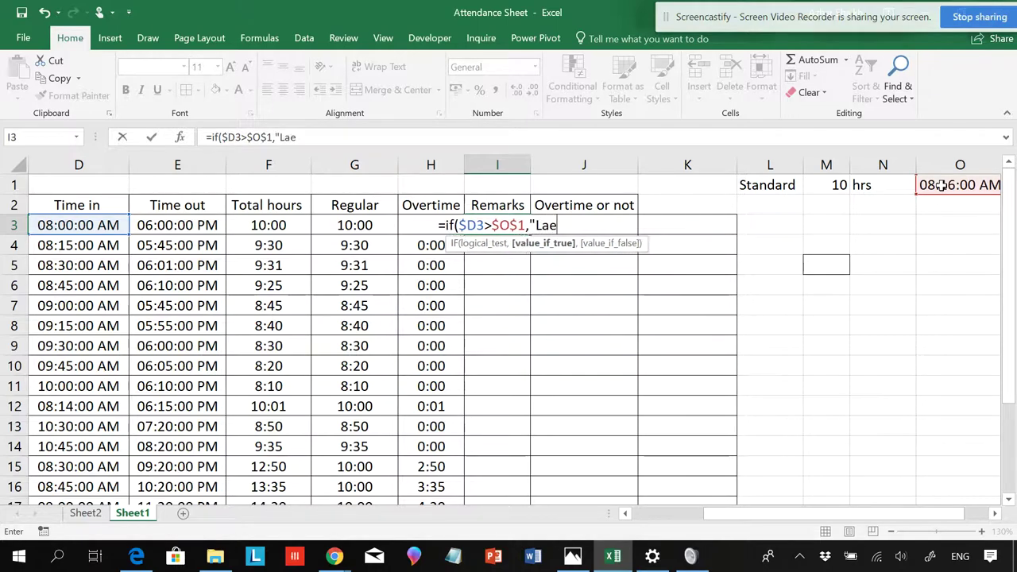
pyautogui.write('"')
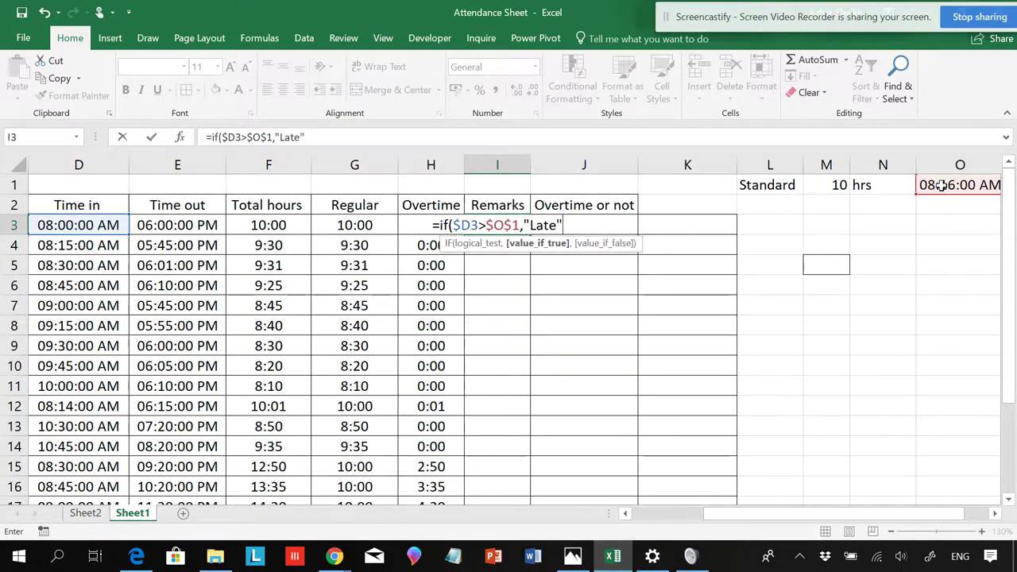
pyautogui.write(',')
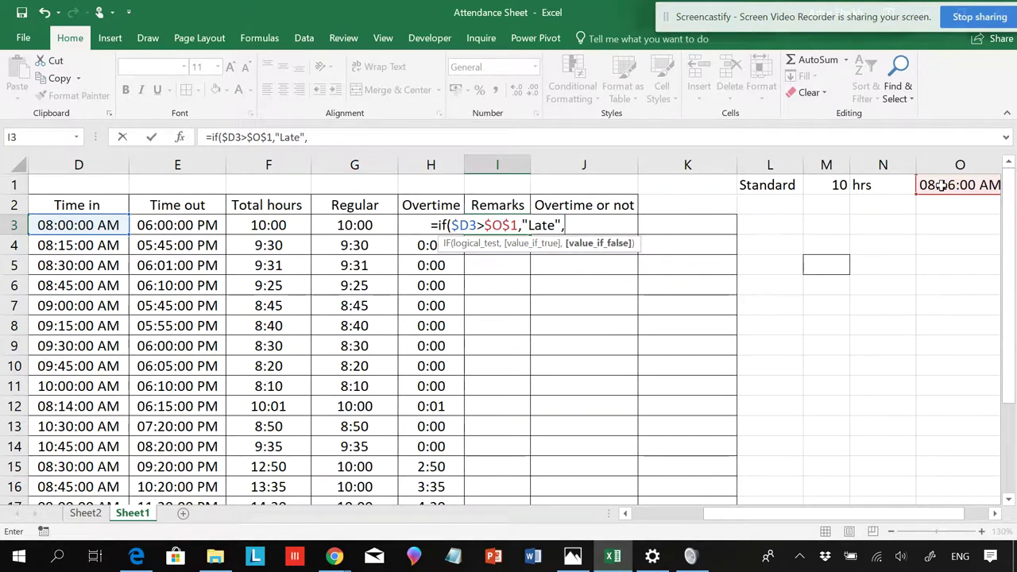
pyautogui.write('"O')
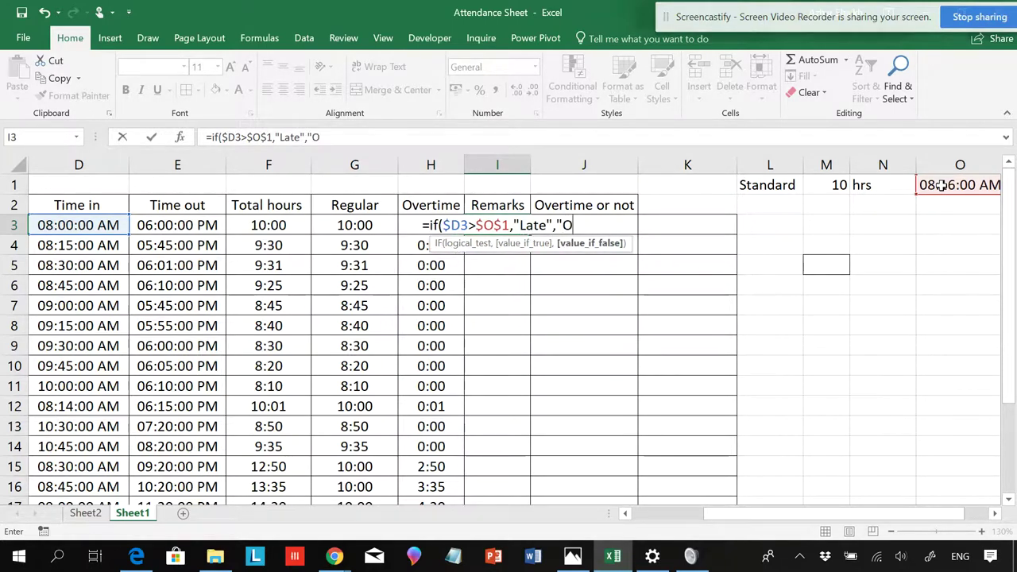
pyautogui.write('n')
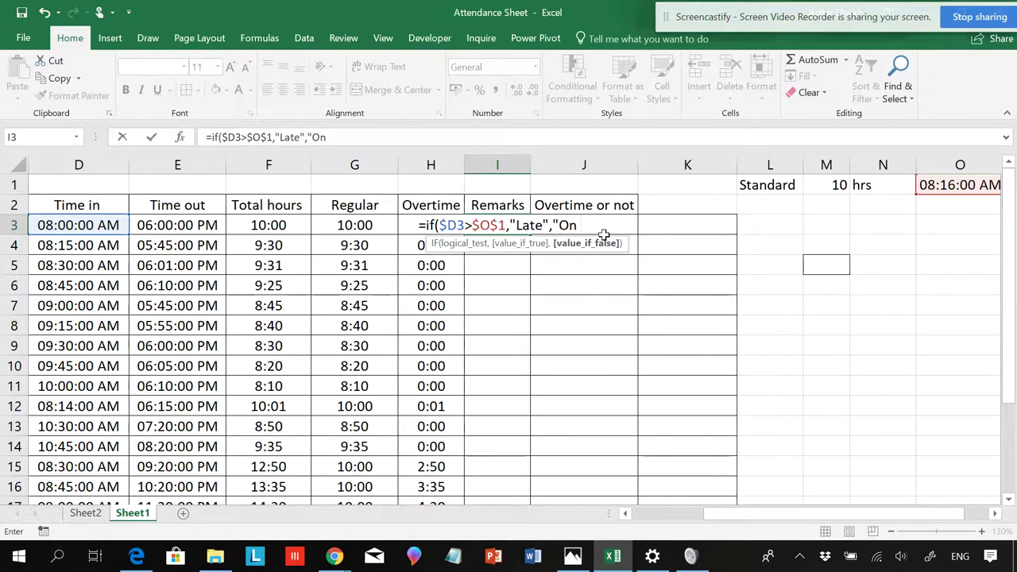
pyautogui.write('time"')
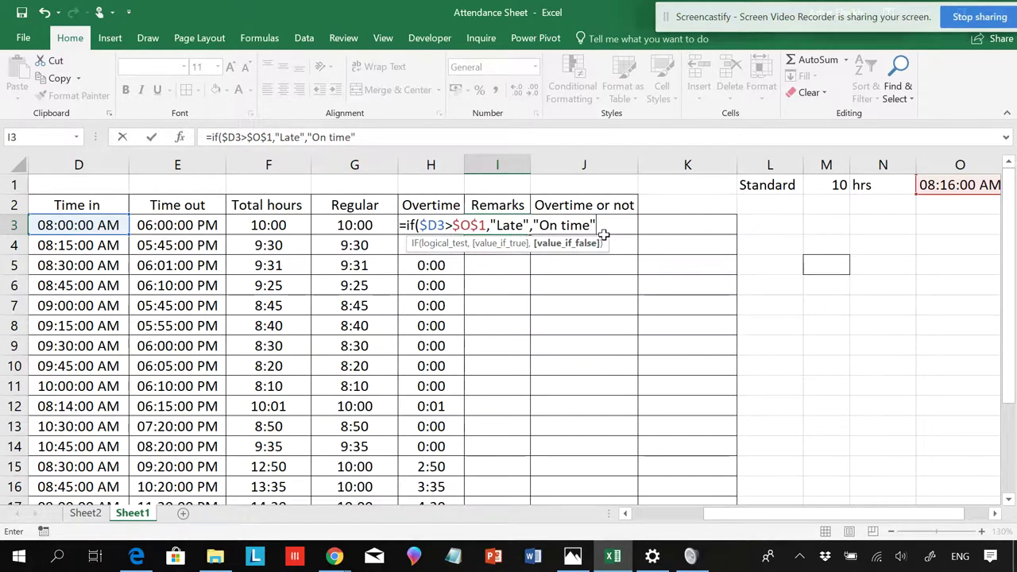
pyautogui.write(')')
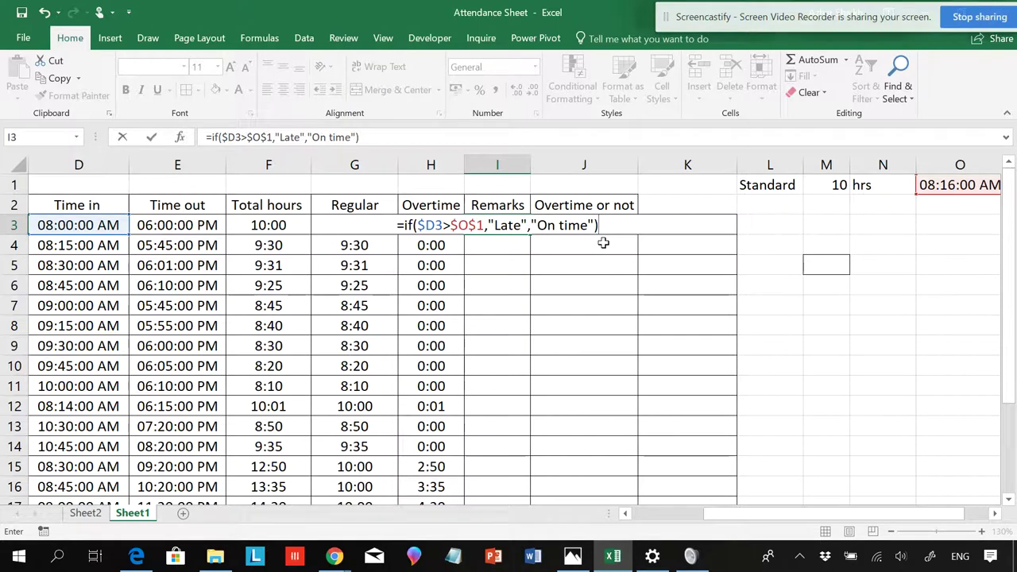
pyautogui.press('Return')
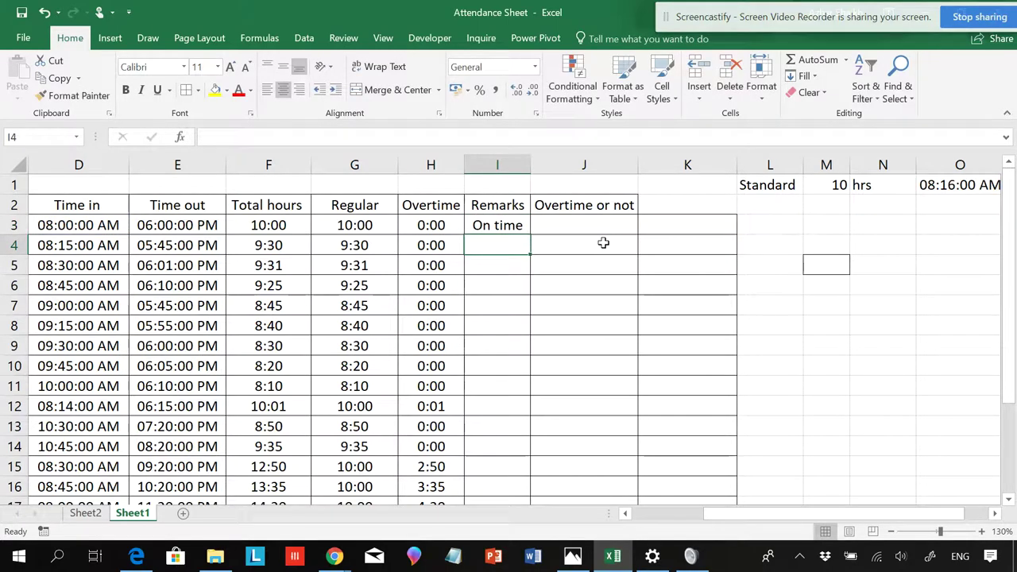
# - Fill I3's Late/On time formula down column I to the last employee row
pyautogui.click(498, 224)
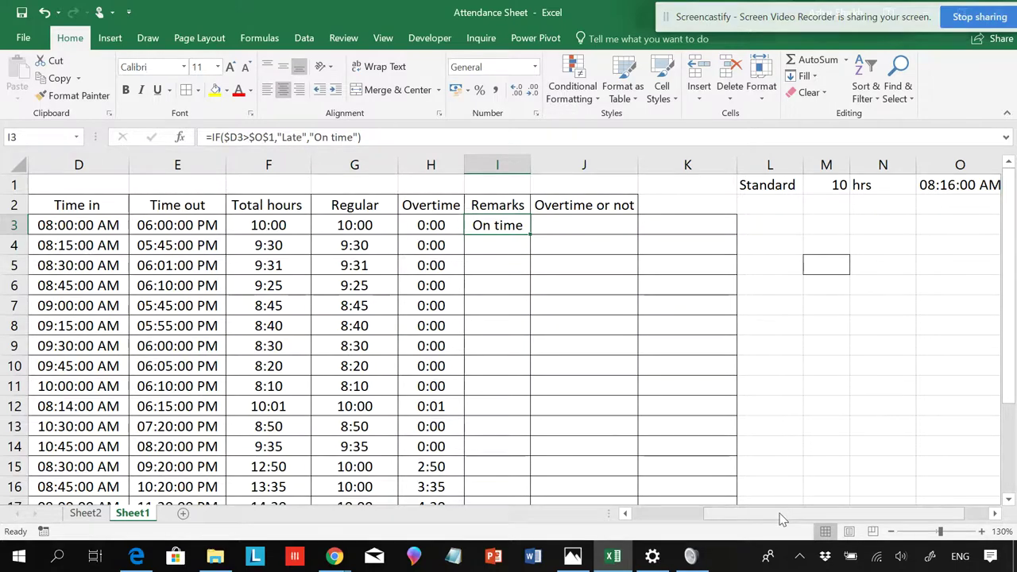
pyautogui.moveTo(781, 517); pyautogui.dragTo(718, 501)
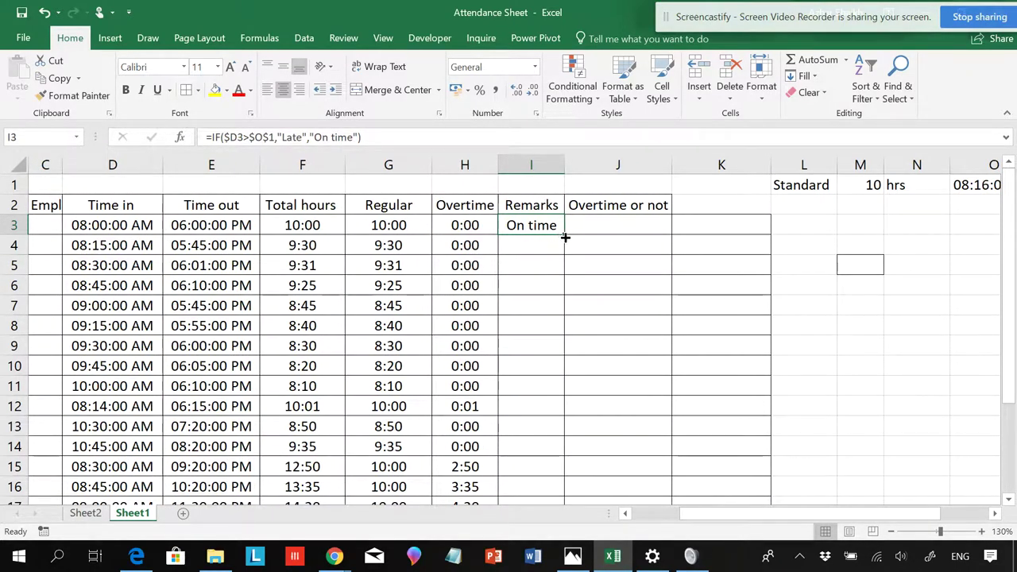
pyautogui.moveTo(564, 236); pyautogui.dragTo(537, 488)
pyautogui.scroll(1, 556, 334)
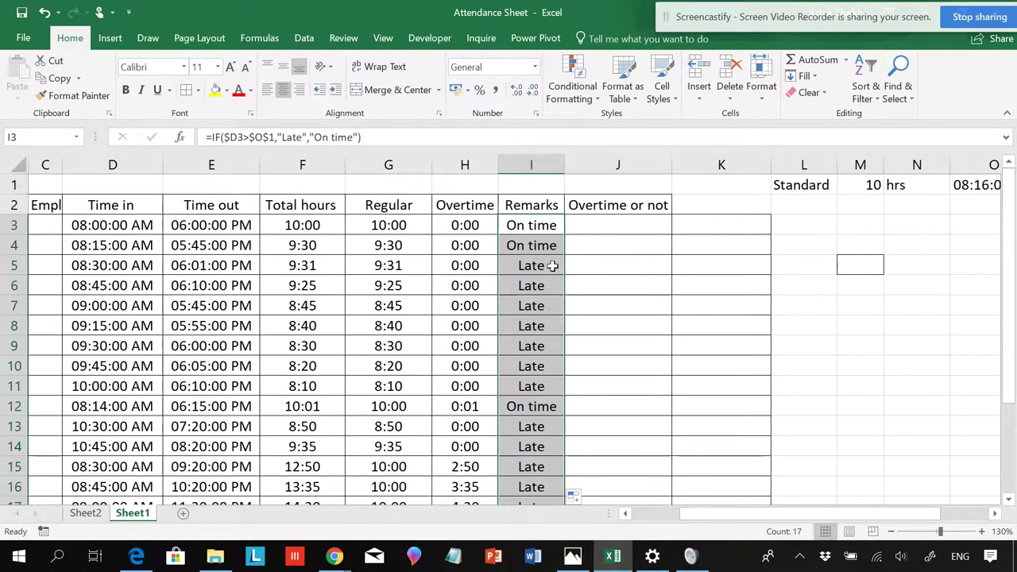
pyautogui.click(545, 243)
pyautogui.scroll(-1, 545, 348)
pyautogui.scroll(-3, 546, 349)
pyautogui.scroll(3, 548, 354)
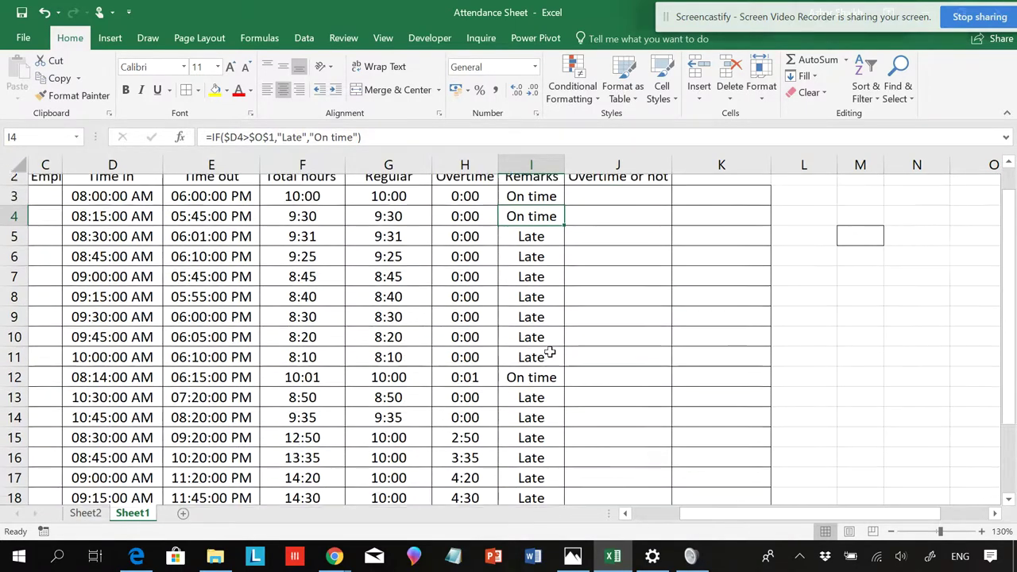
pyautogui.click(615, 218)
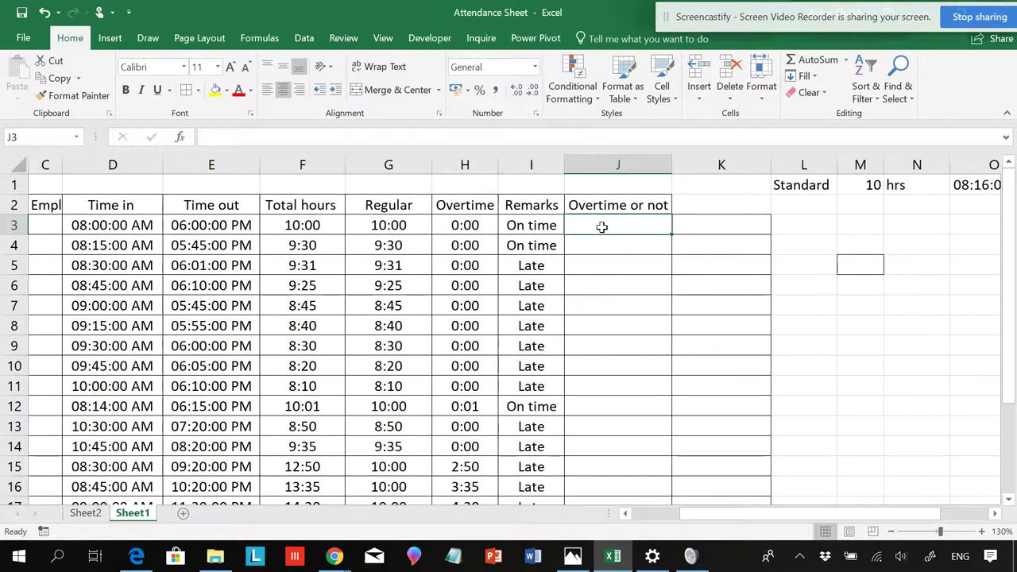
# - Enter =if($H3>0,"Overtime",No overtime") in J3 to flag overtime
pyautogui.write('=')
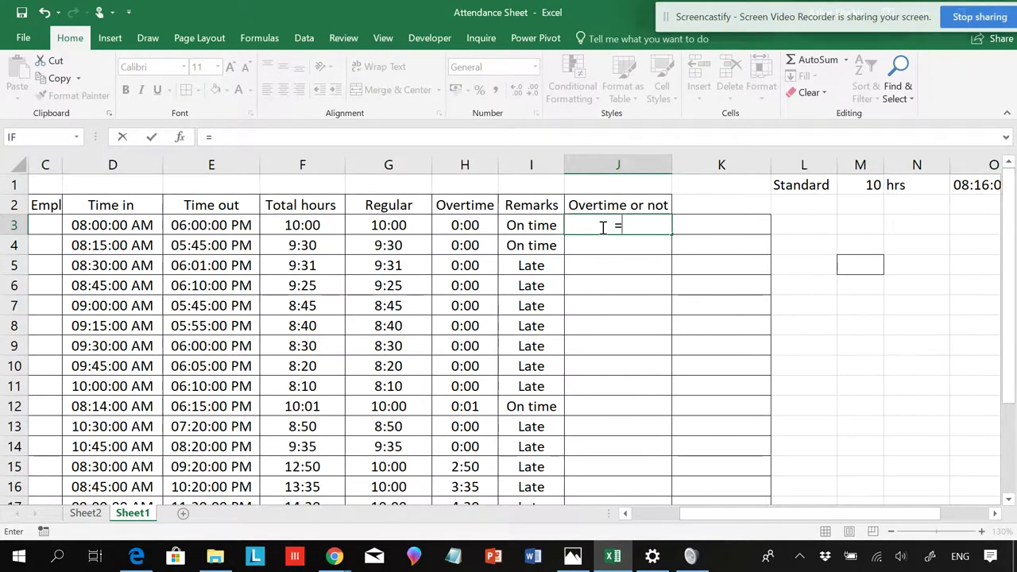
pyautogui.write('if(')
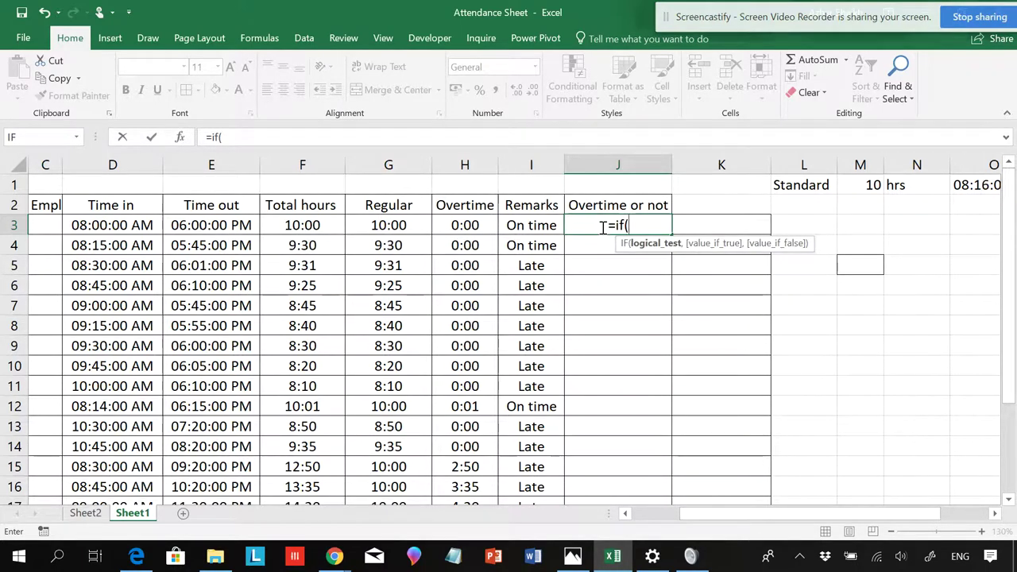
pyautogui.click(466, 226)
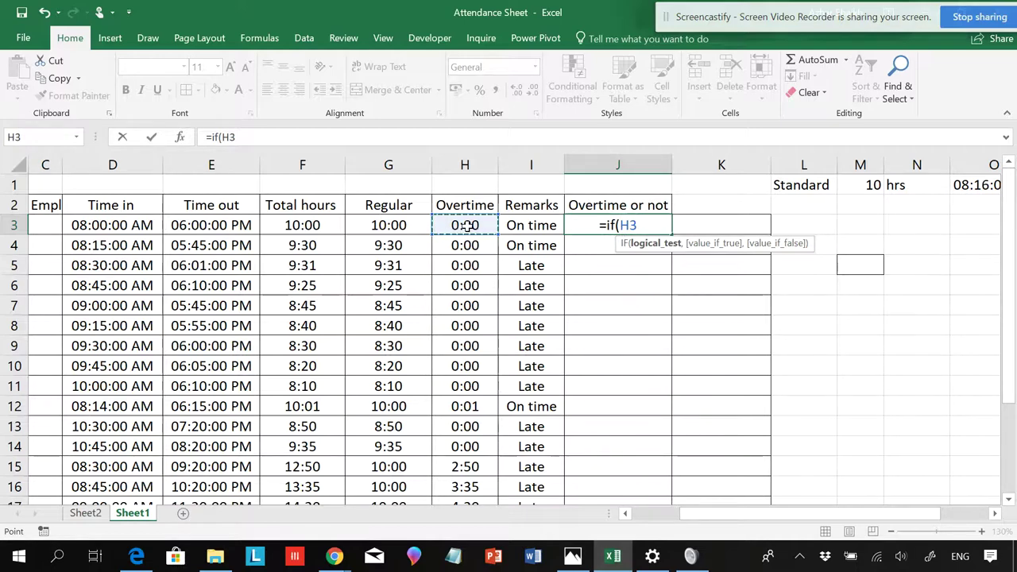
pyautogui.press('F4')
pyautogui.press('F4')
pyautogui.press('F4')
pyautogui.write('>0')
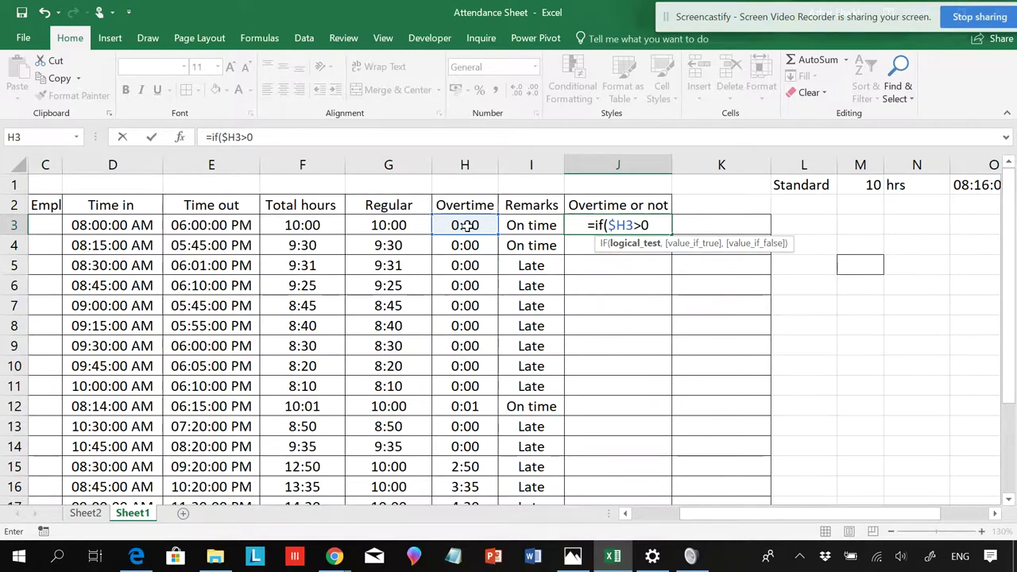
pyautogui.write(',"O')
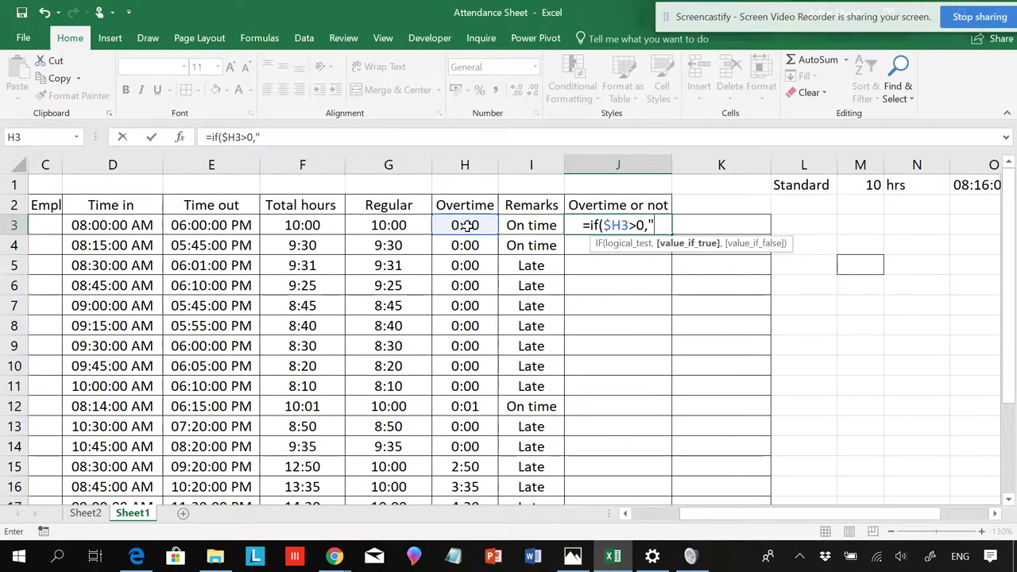
pyautogui.write('vertime')
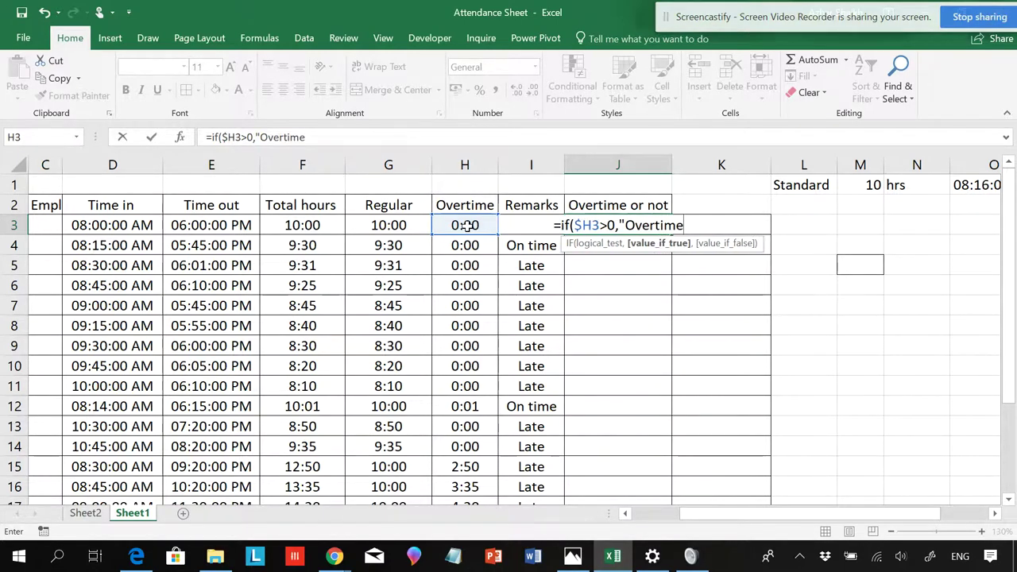
pyautogui.write('",')
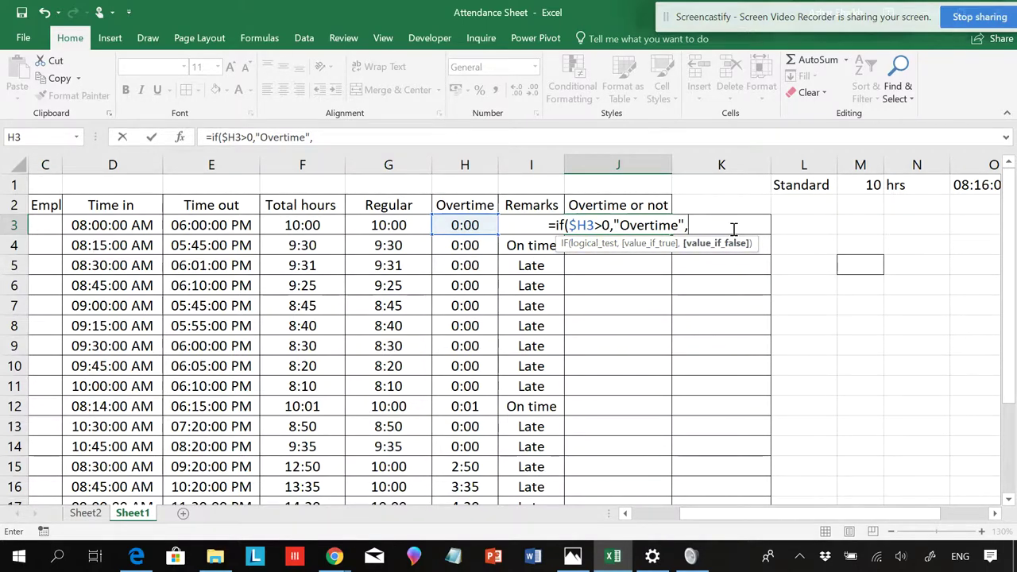
pyautogui.write('No over')
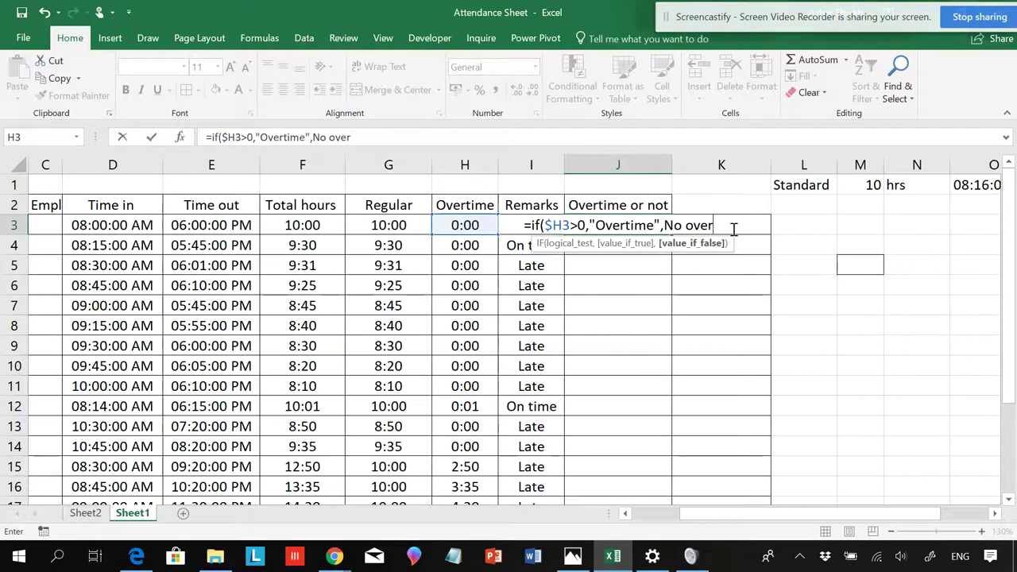
pyautogui.write('time"')
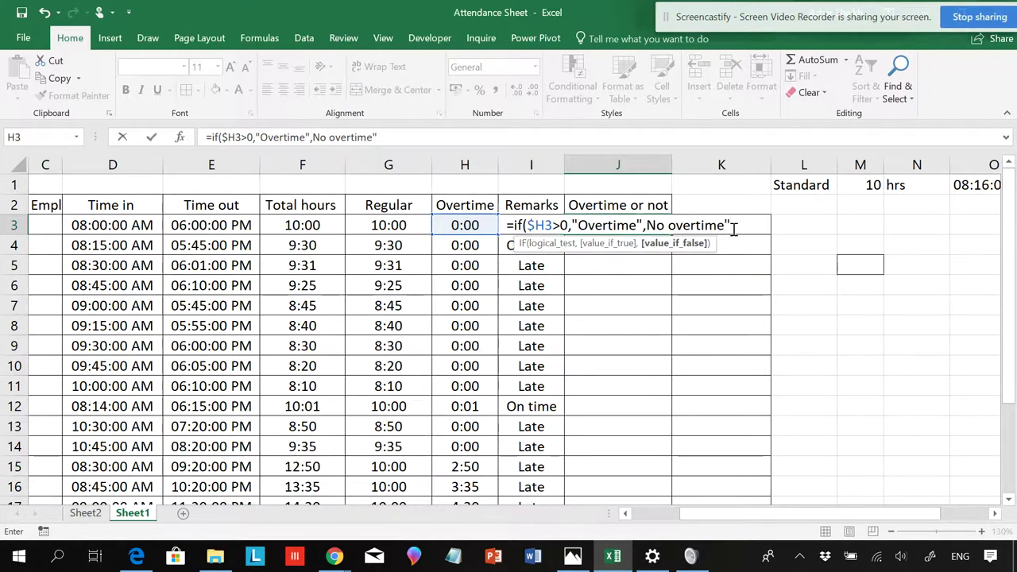
pyautogui.write(')')
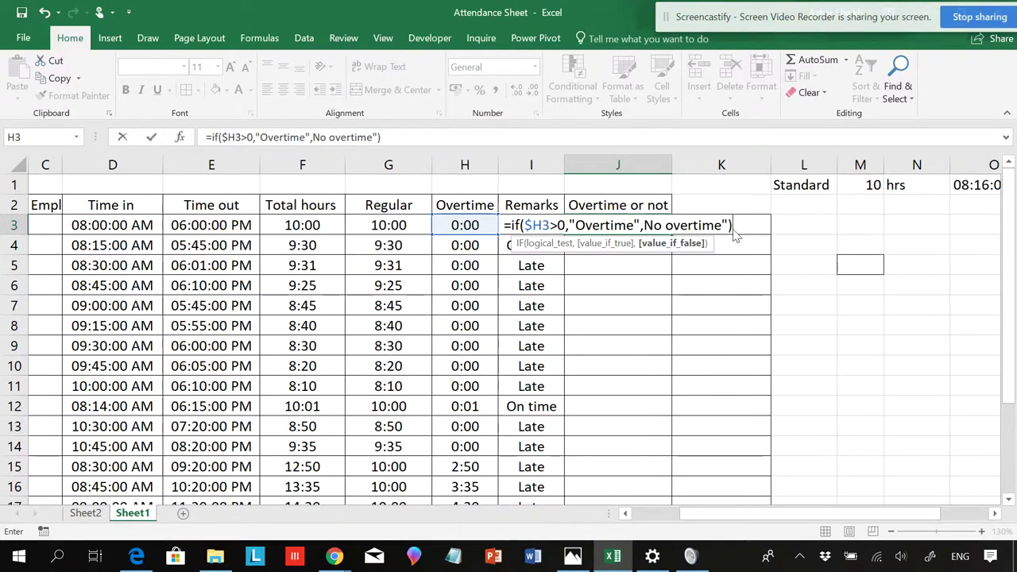
pyautogui.press('Return')
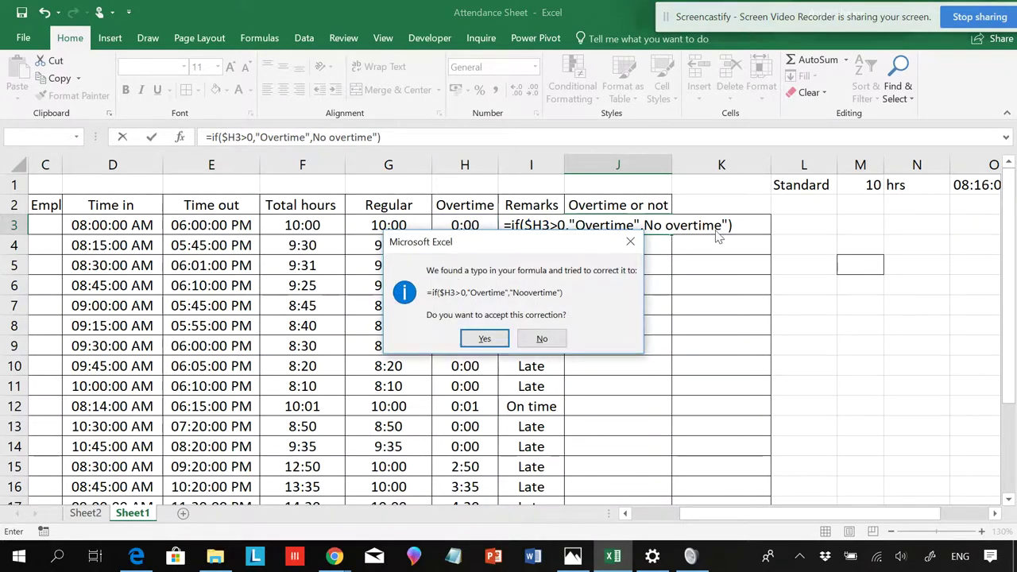
# - Accept the typo fix, then edit J3's formula so the text reads "No Overtime"
pyautogui.click(483, 338)
pyautogui.click(650, 225)
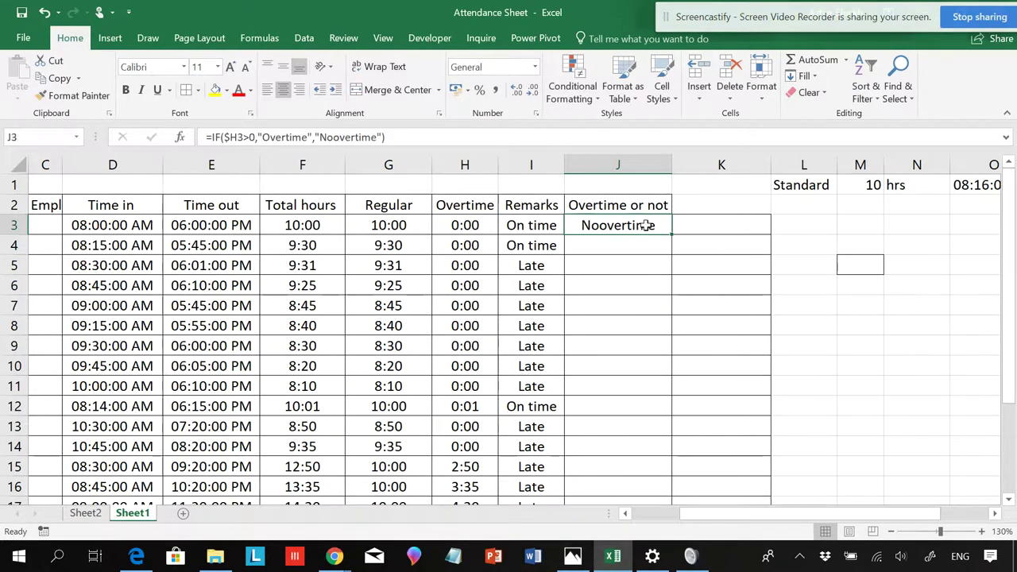
pyautogui.click(337, 137)
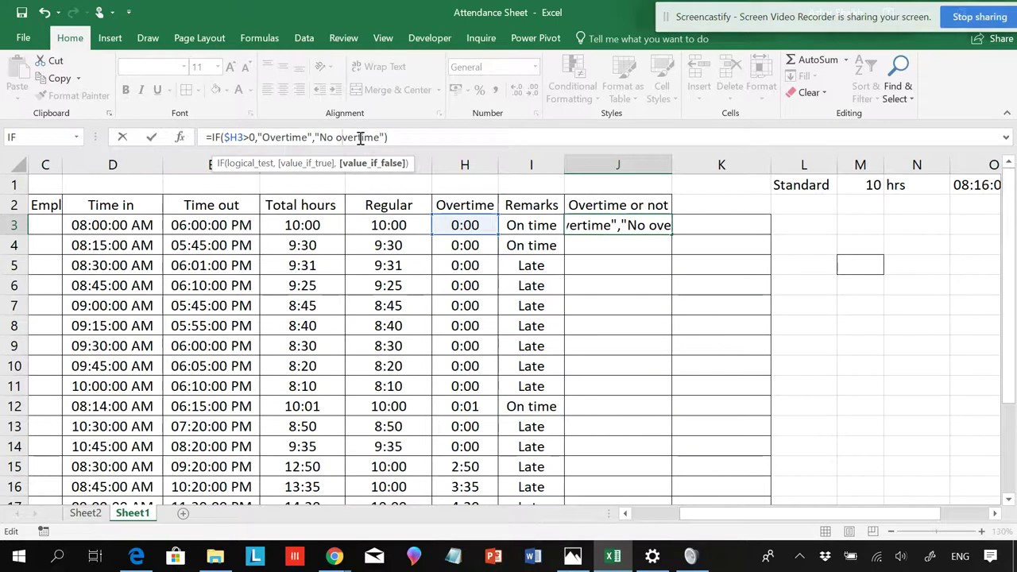
pyautogui.press('Delete')
pyautogui.write('O')
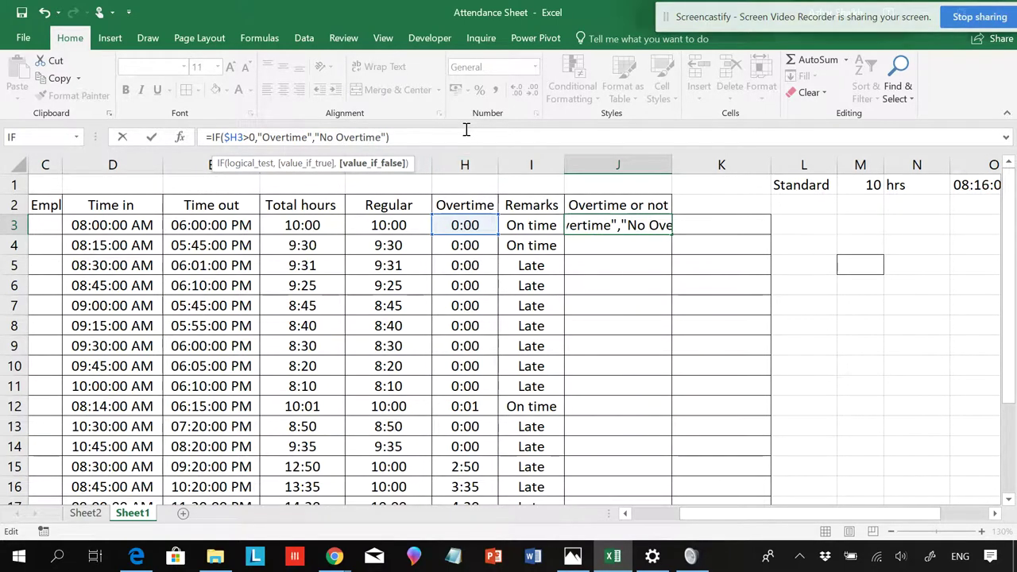
pyautogui.press('Return')
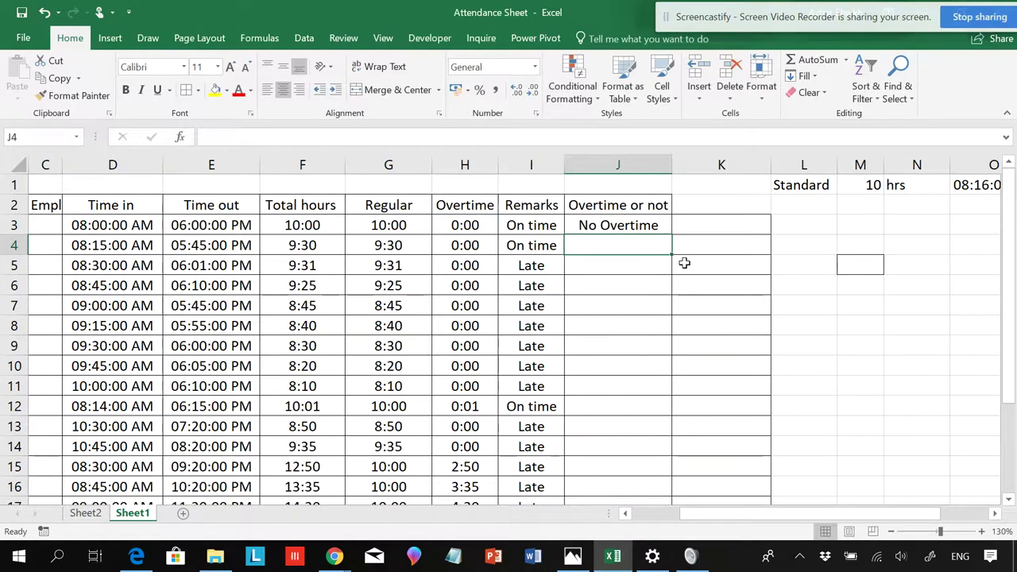
pyautogui.click(660, 227)
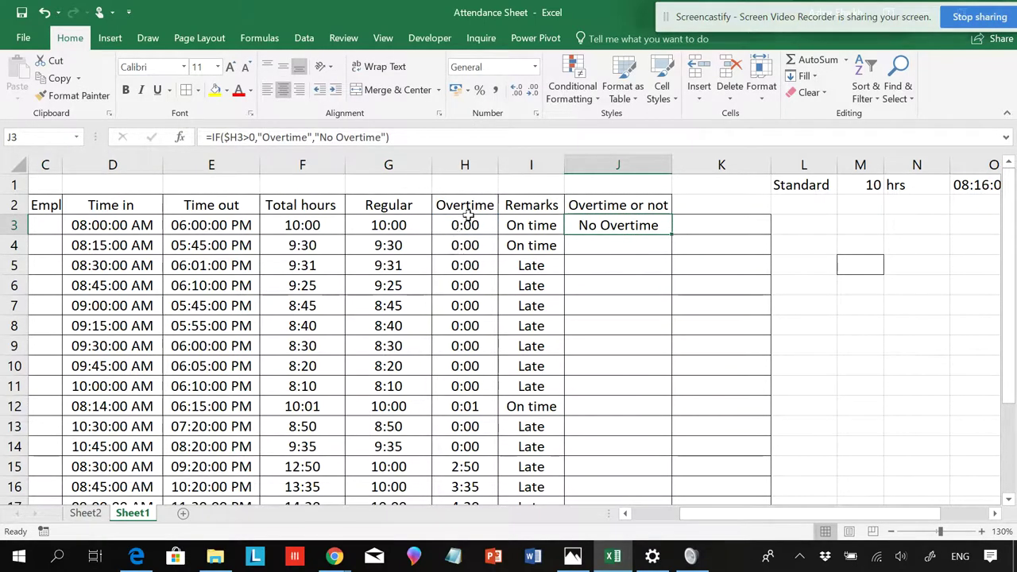
# - Fill J3's overtime formula down to J19
pyautogui.moveTo(672, 236); pyautogui.dragTo(664, 466)
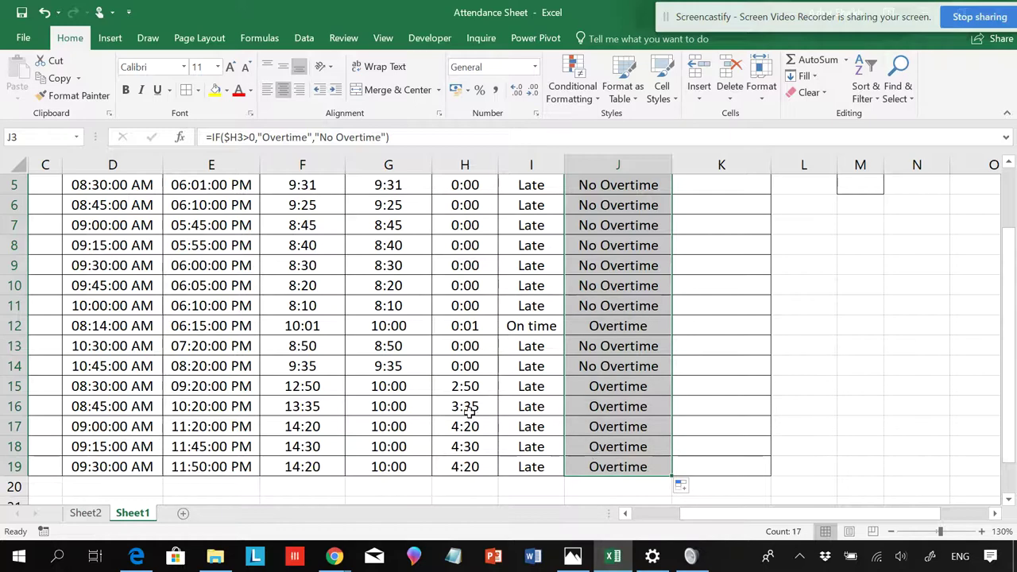
pyautogui.scroll(1, 625, 323)
pyautogui.scroll(1, 652, 302)
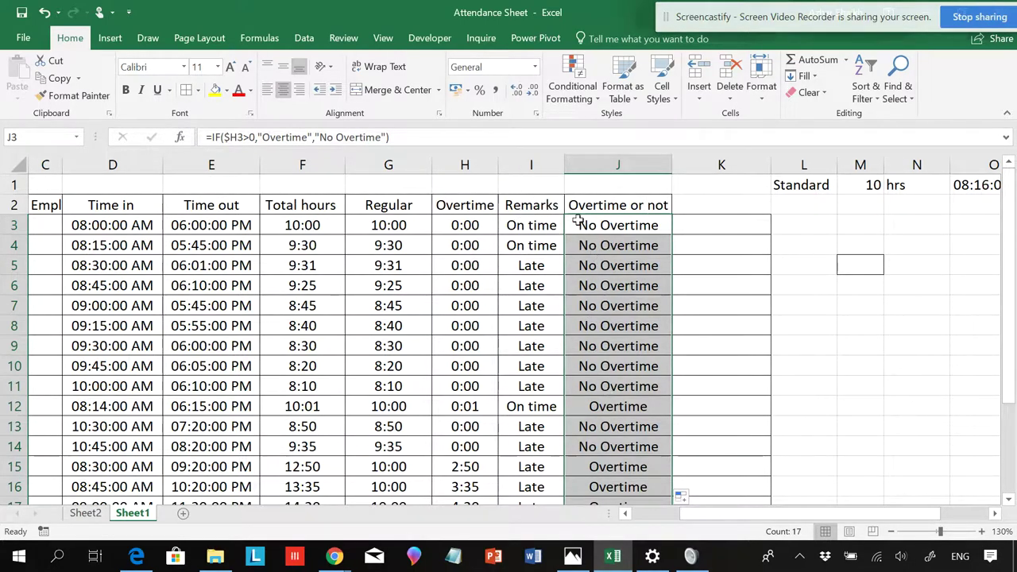
pyautogui.click(517, 204)
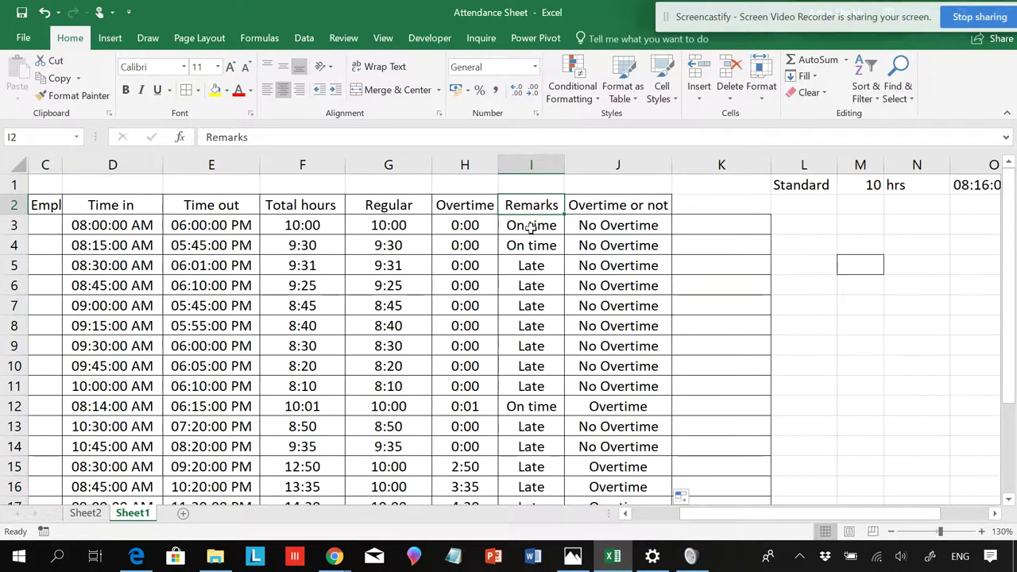
pyautogui.click(525, 228)
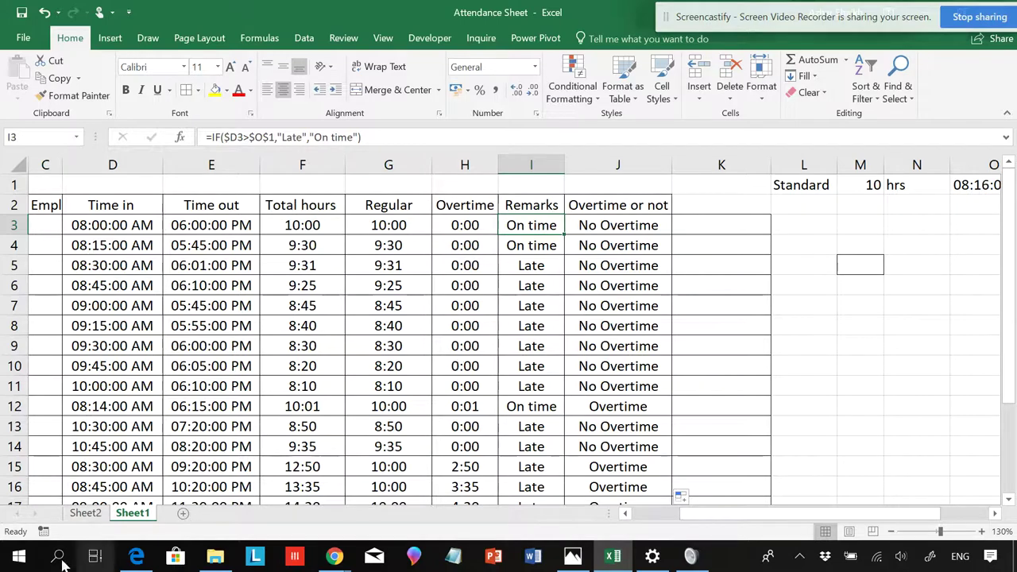
pyautogui.click(85, 514)
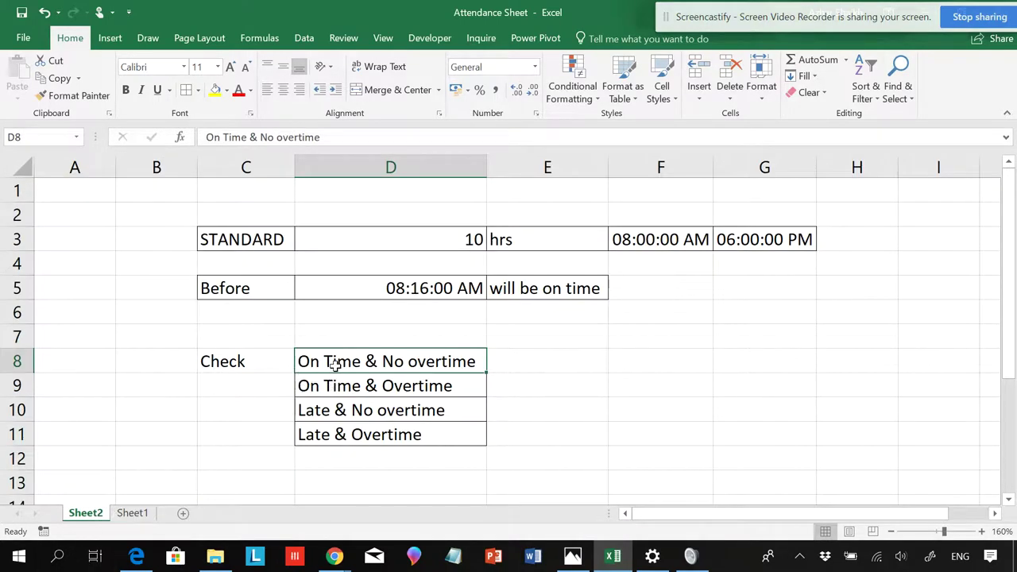
pyautogui.click(350, 408)
pyautogui.click(126, 515)
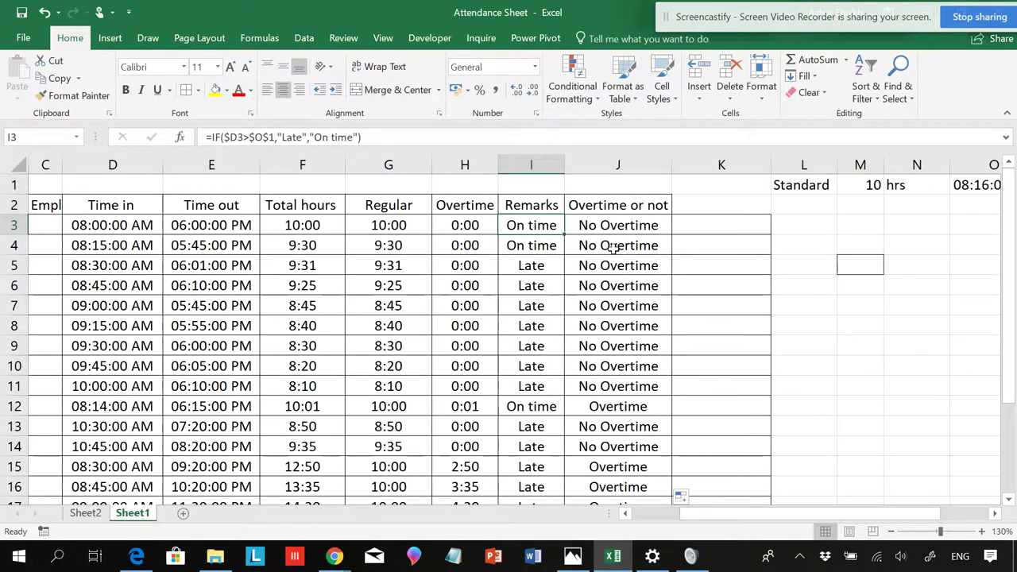
pyautogui.click(529, 209)
pyautogui.click(592, 208)
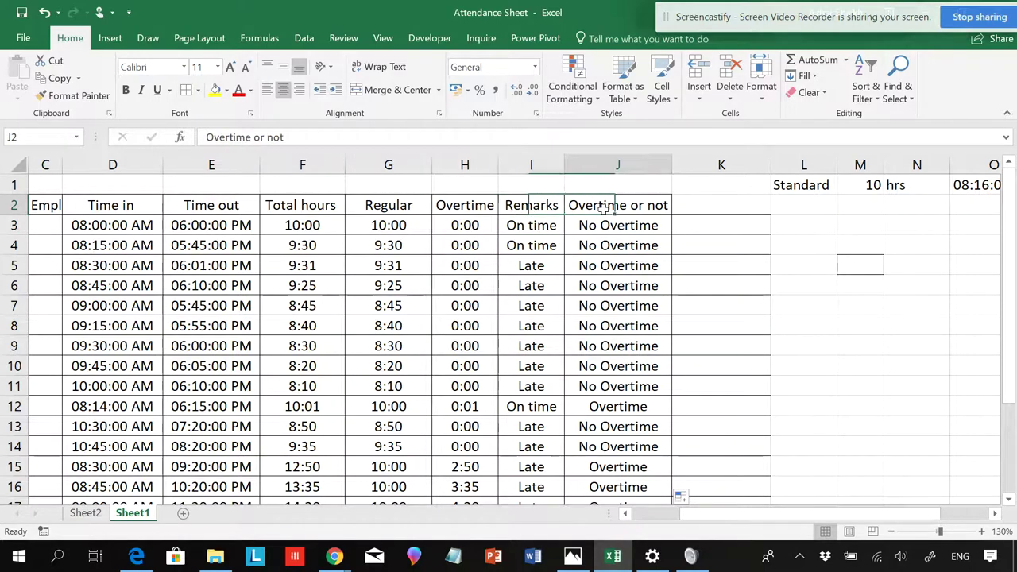
pyautogui.click(556, 223)
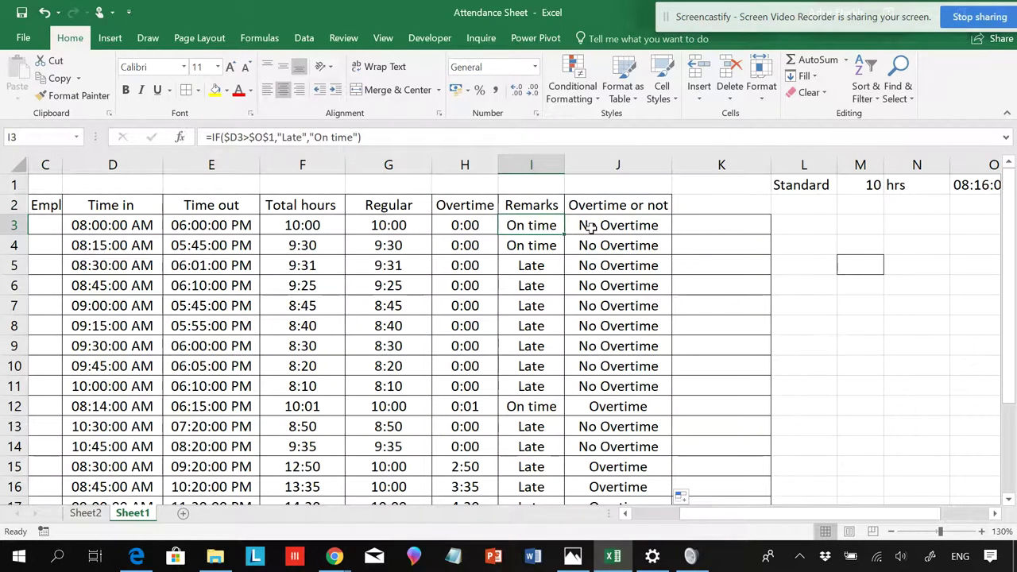
pyautogui.click(590, 228)
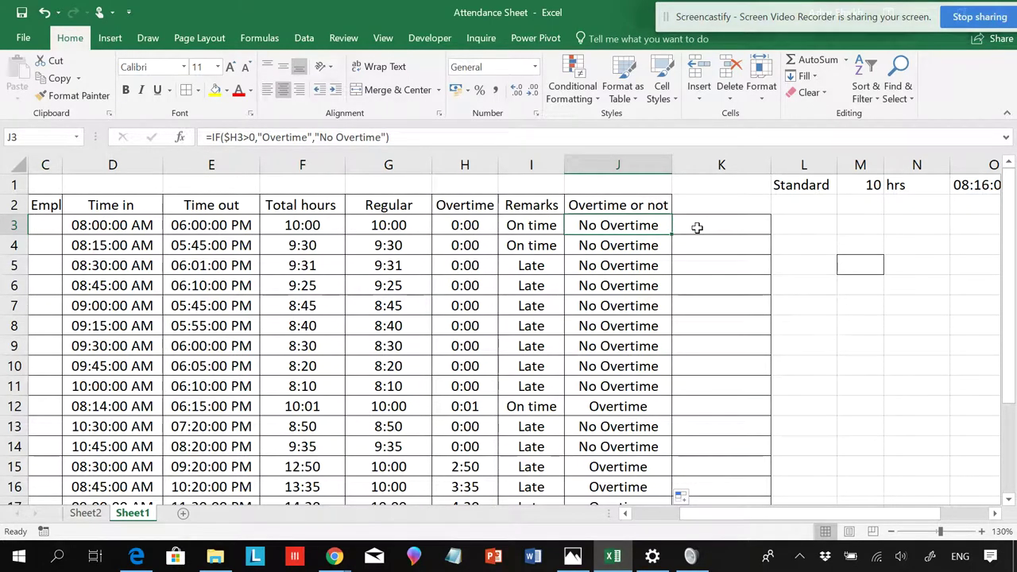
pyautogui.click(554, 227)
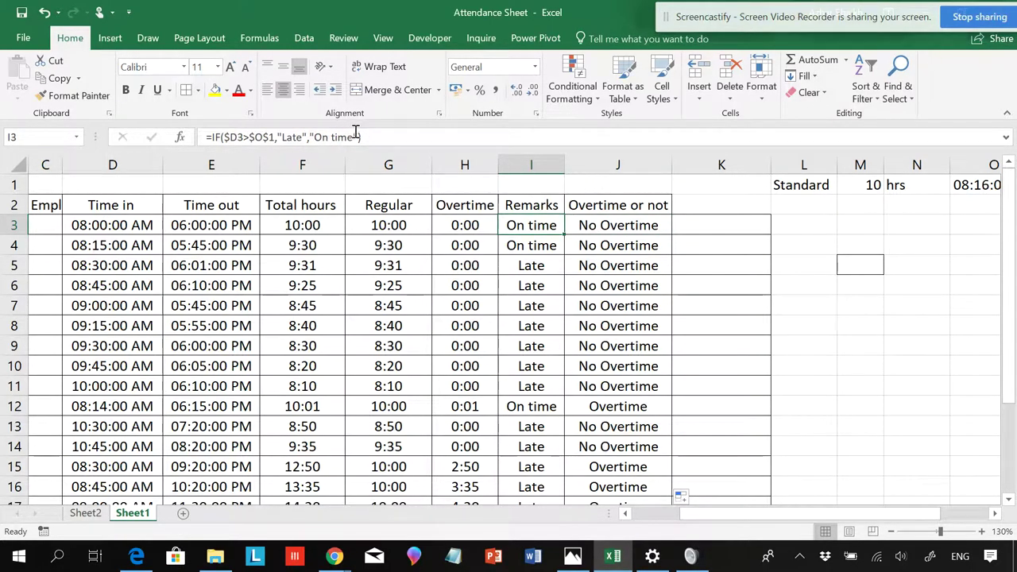
# - Copy I3's Late formula text into K3 with an &, then cancel the unfinished entry
pyautogui.moveTo(363, 137); pyautogui.dragTo(211, 139)
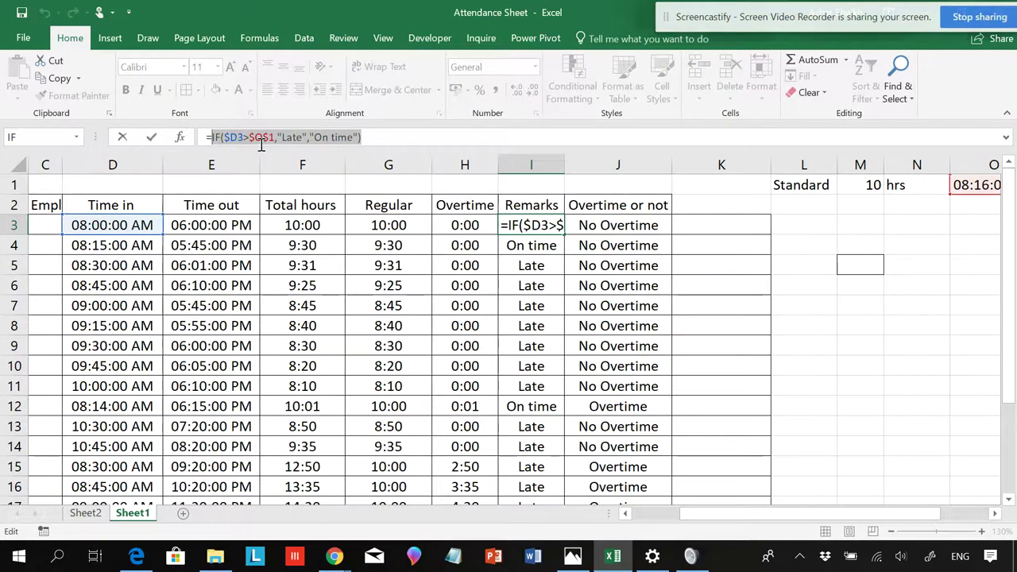
pyautogui.hotkey('ctrl', 'c')
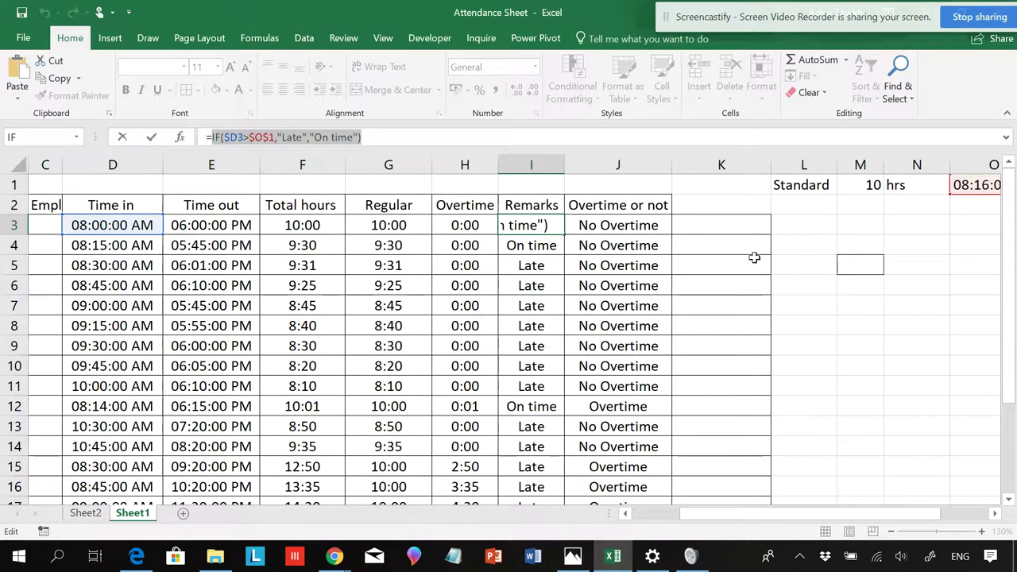
pyautogui.click(694, 227)
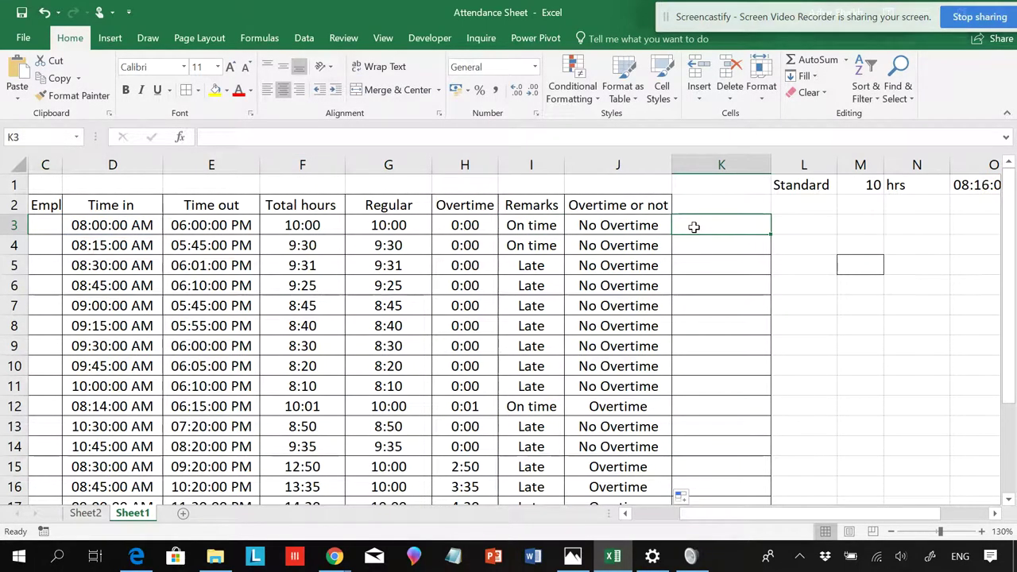
pyautogui.write('=')
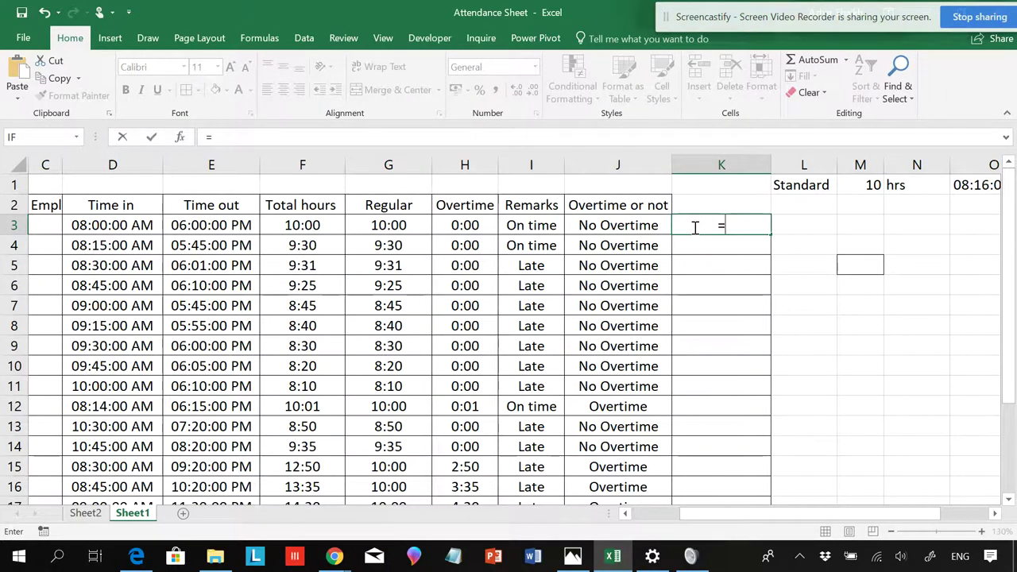
pyautogui.hotkey('ctrl', 'v')
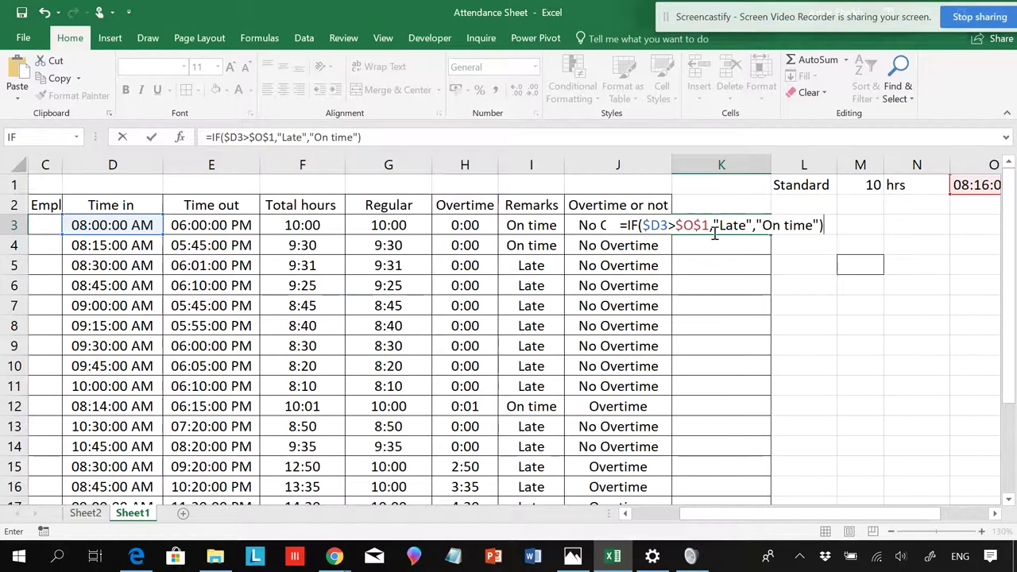
pyautogui.click(392, 135)
pyautogui.write('&')
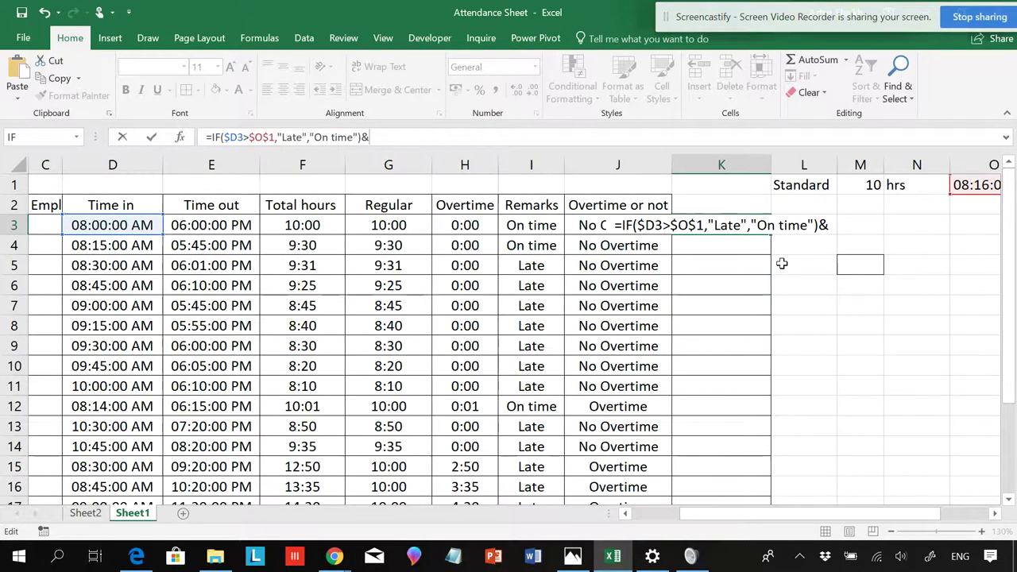
pyautogui.press('Escape')
# - Paste the Remarks IF text into M4 and J3's Overtime IF text into M5
pyautogui.click(814, 251)
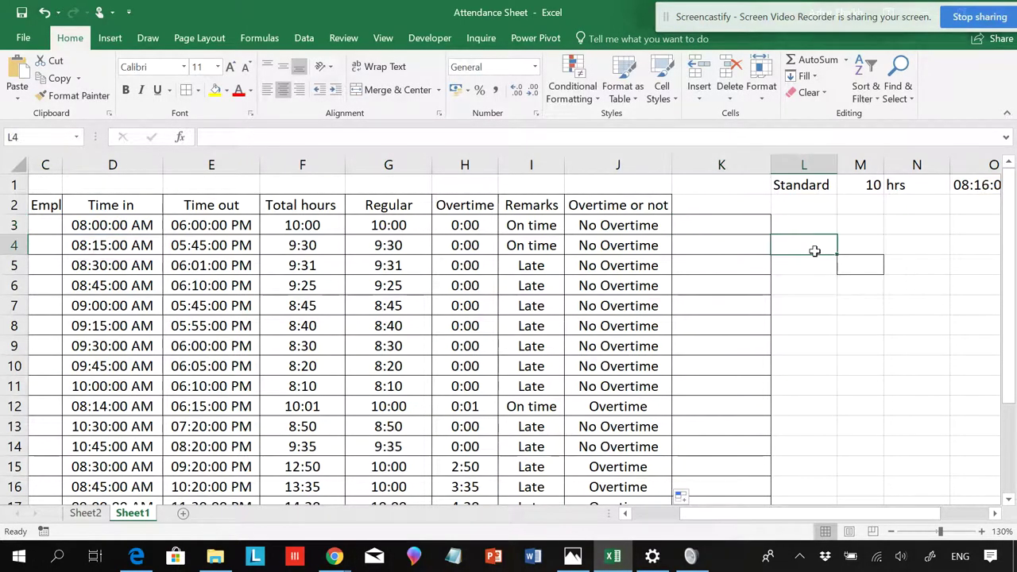
pyautogui.click(864, 251)
pyautogui.hotkey('ctrl', 'v')
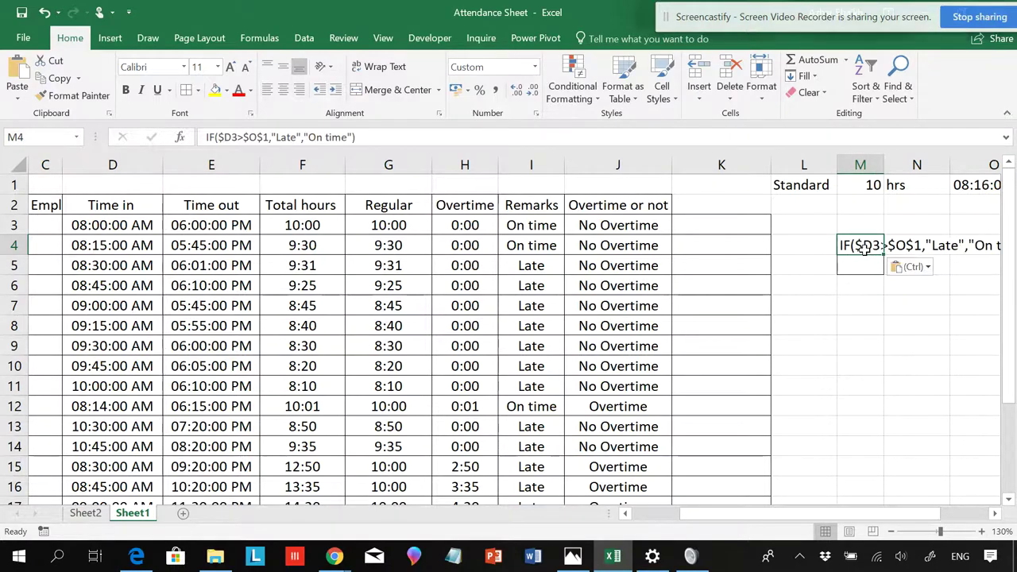
pyautogui.click(579, 226)
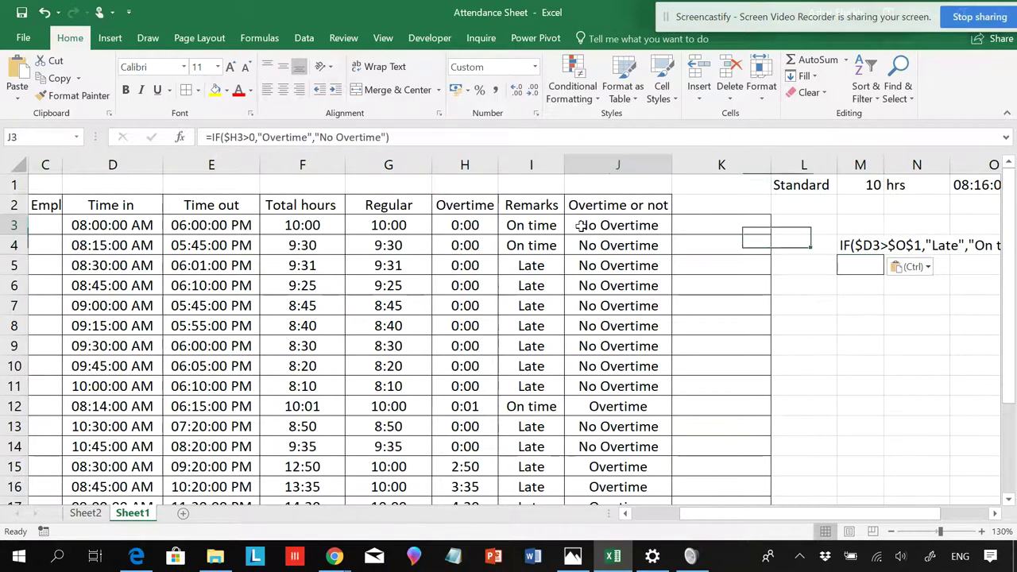
pyautogui.moveTo(393, 138); pyautogui.dragTo(210, 137)
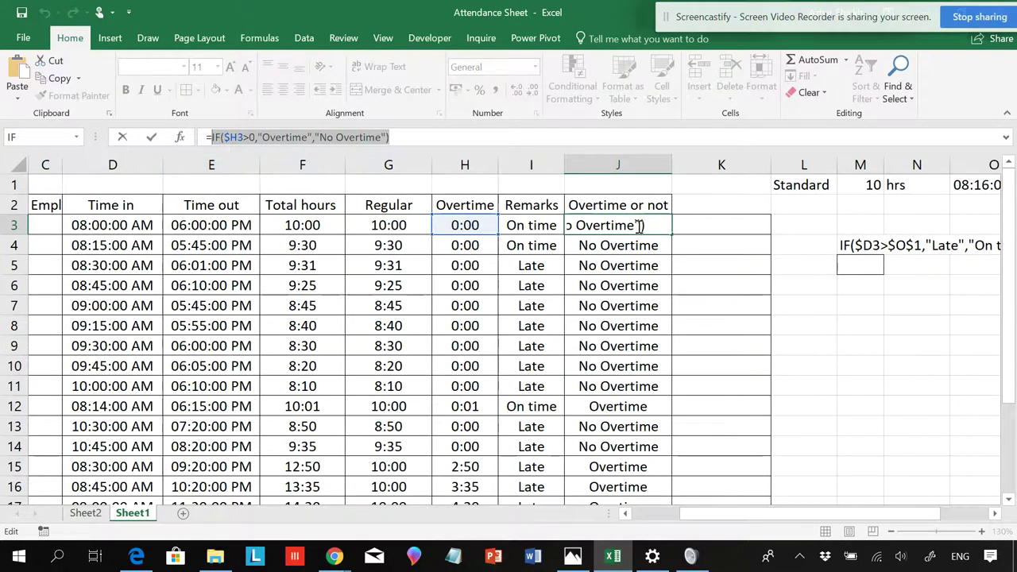
pyautogui.press('Escape')
pyautogui.click(865, 265)
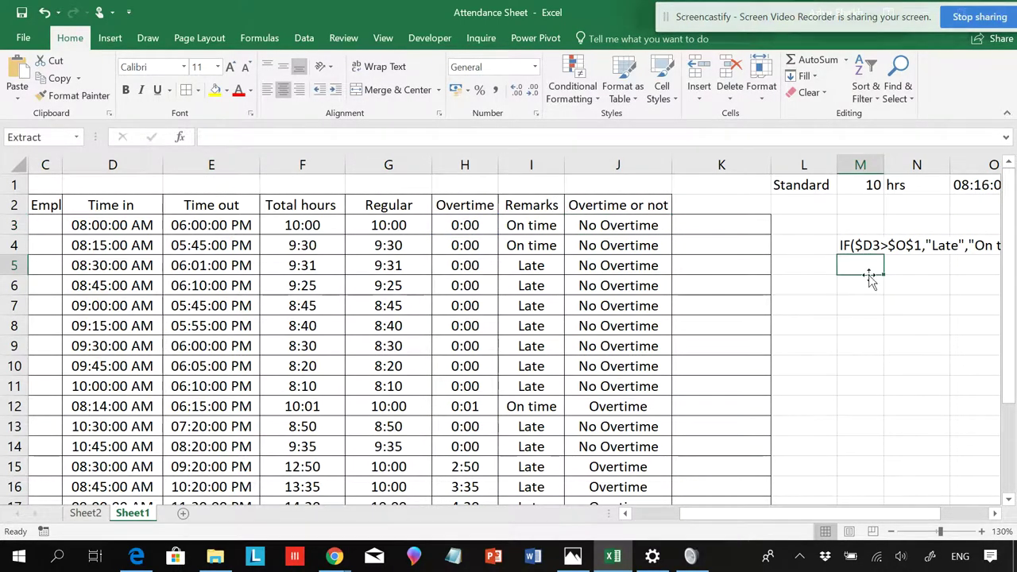
pyautogui.hotkey('ctrl', 'v')
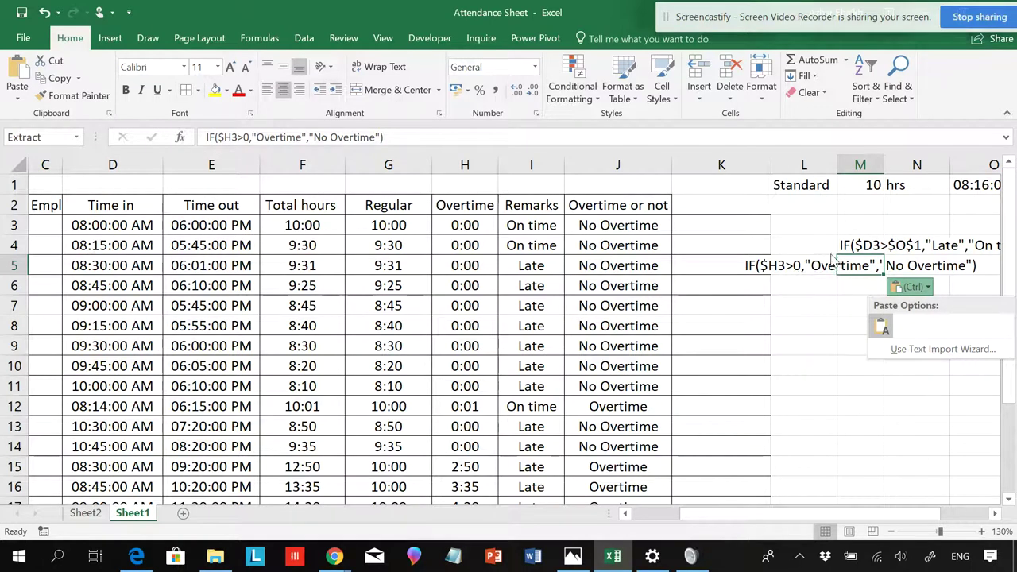
pyautogui.click(706, 227)
# - Select M4's Remarks formula text and start a new formula in K3
pyautogui.click(705, 224)
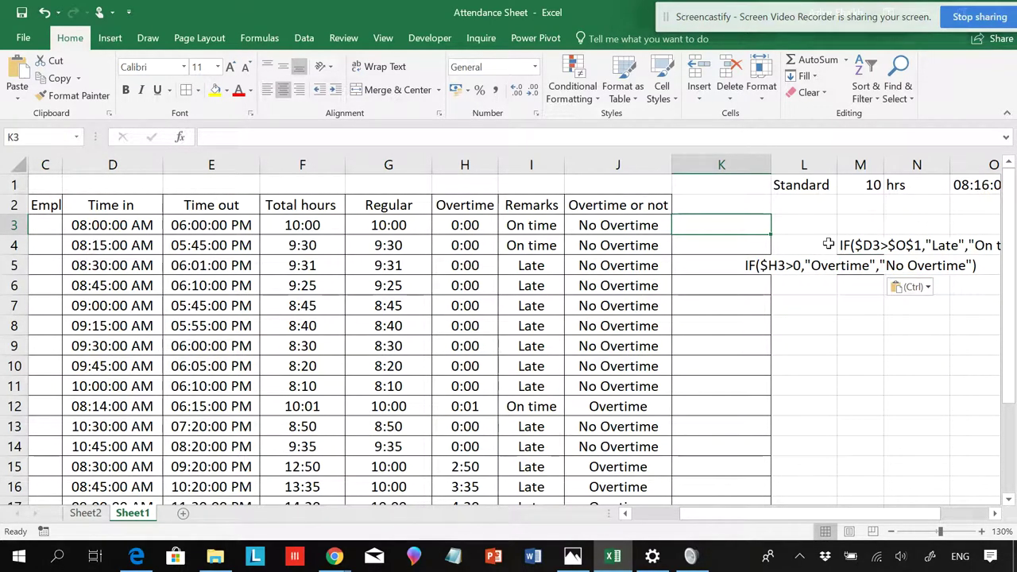
pyautogui.write('=')
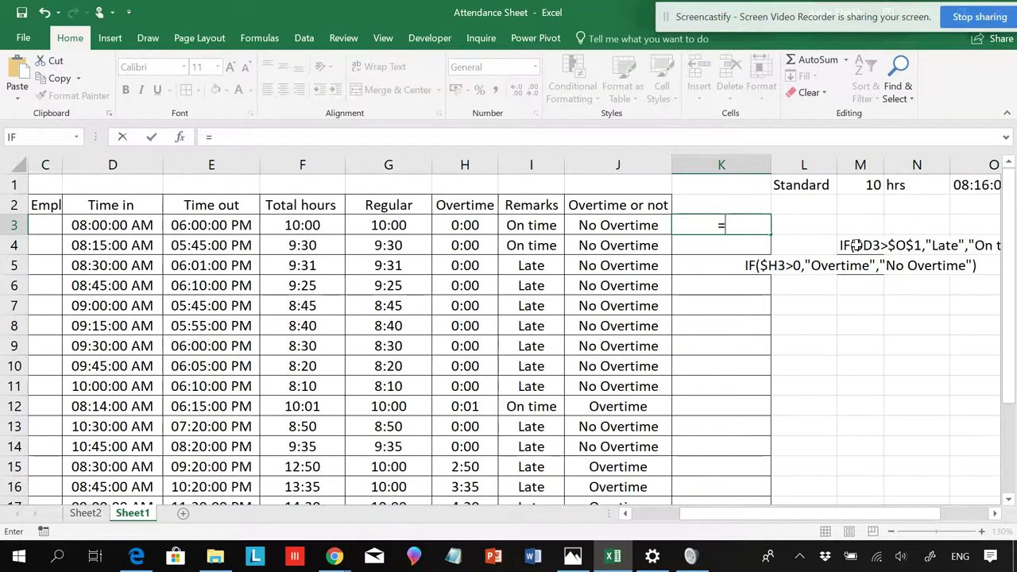
pyautogui.click(855, 245)
pyautogui.press('Escape')
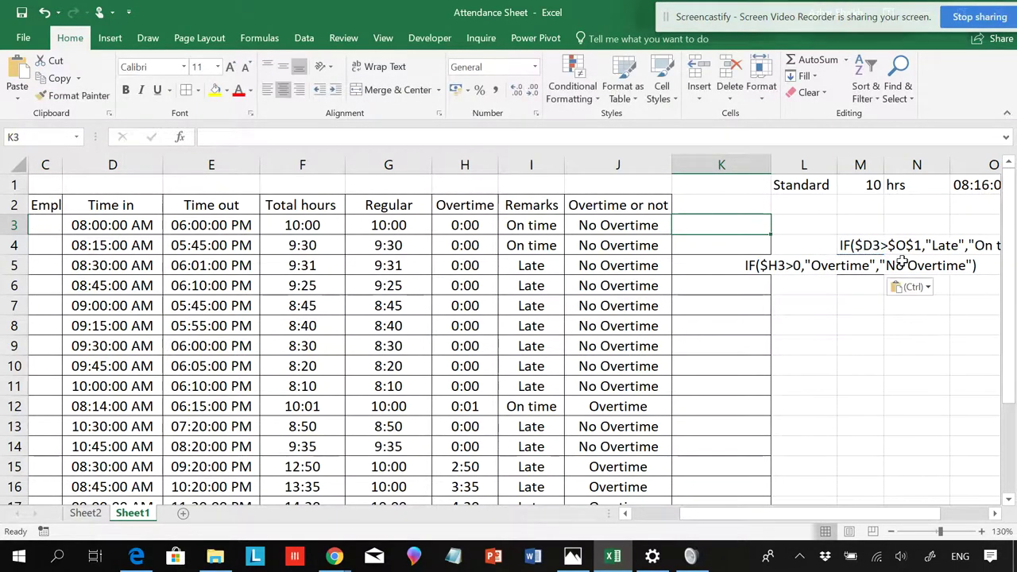
pyautogui.click(850, 247)
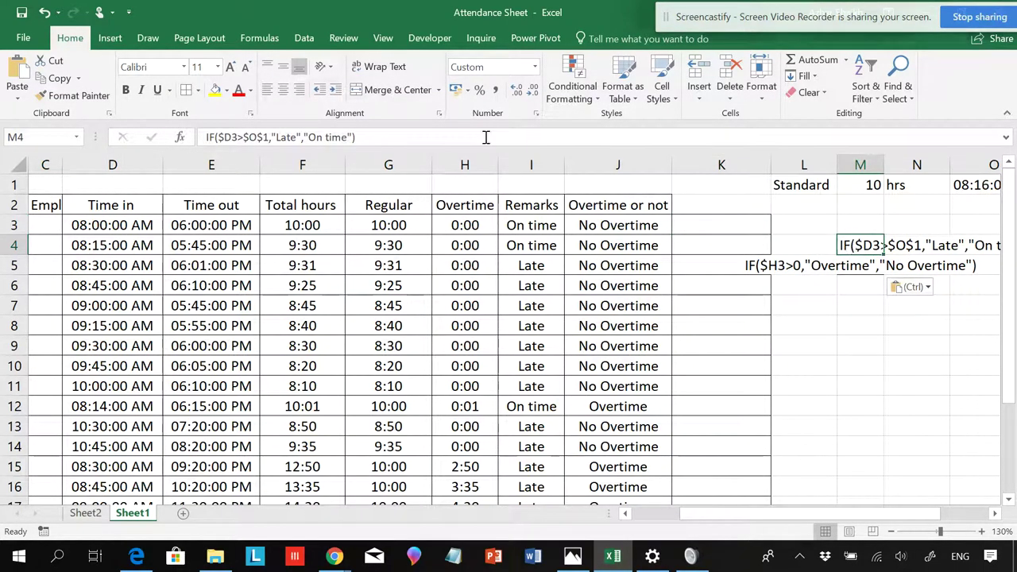
pyautogui.moveTo(364, 137); pyautogui.dragTo(206, 137)
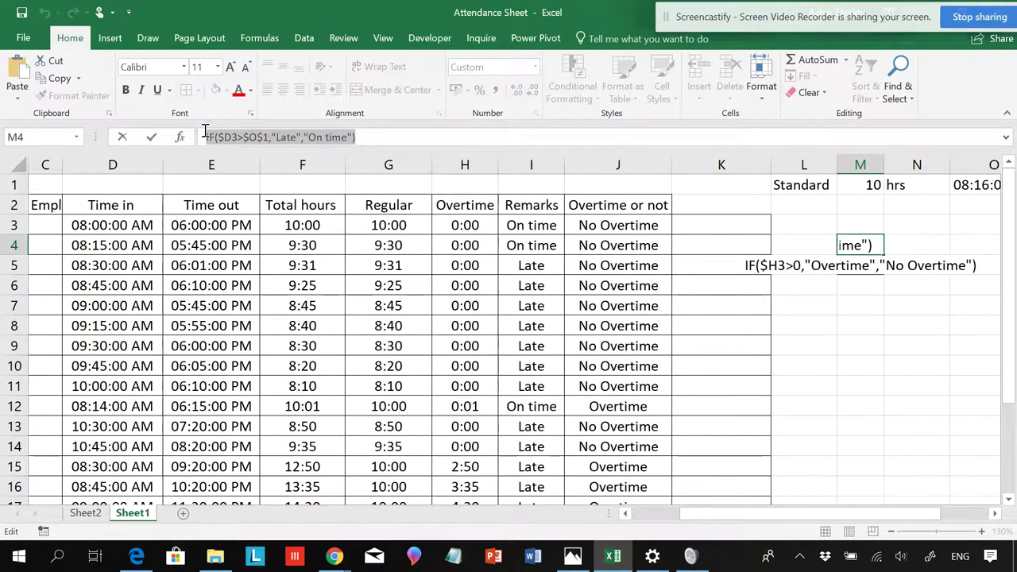
pyautogui.click(681, 222)
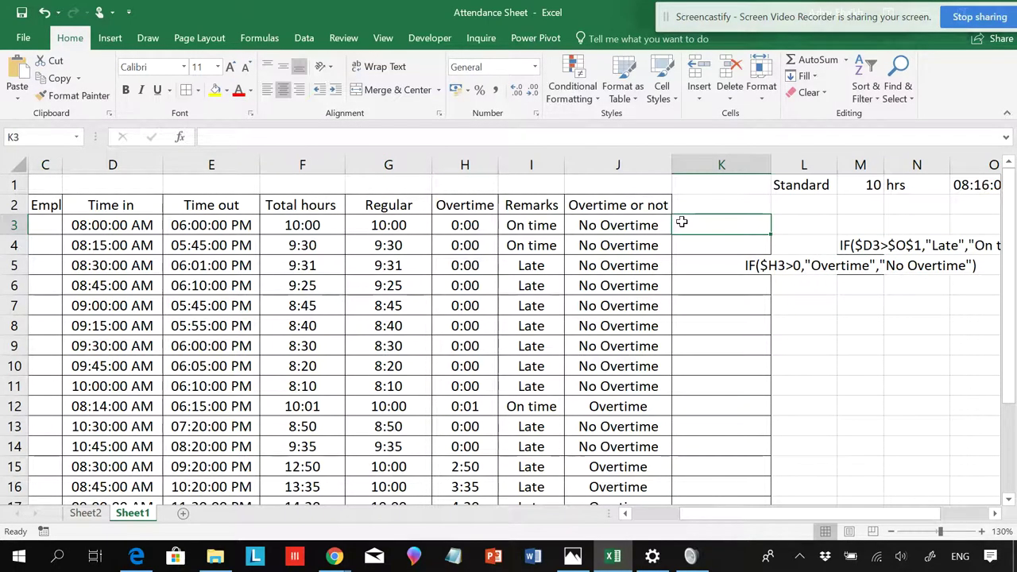
pyautogui.write('=')
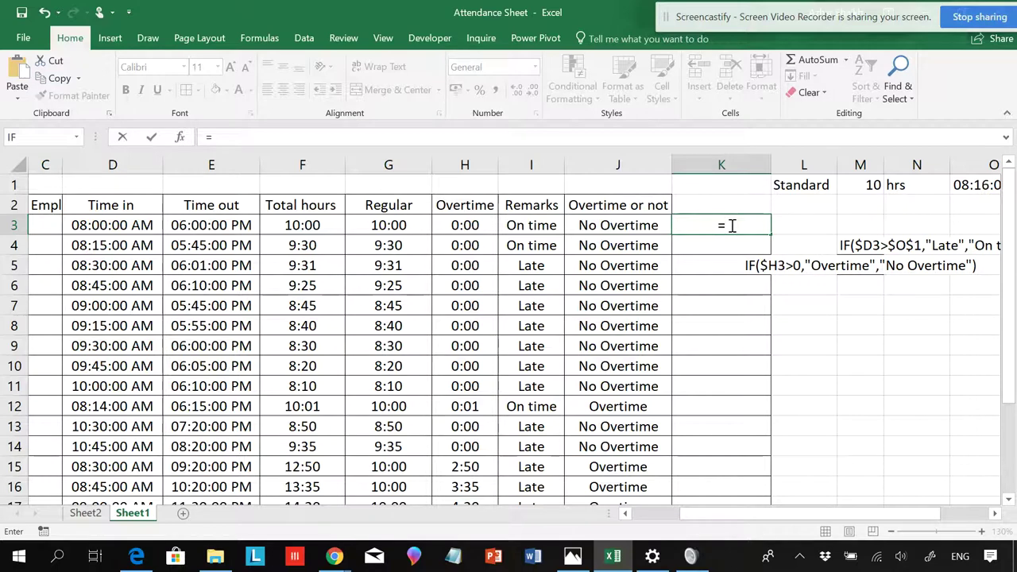
# - Paste the Remarks IF after = in K3, add &, and accept the typo correction
pyautogui.hotkey('ctrl', 'v')
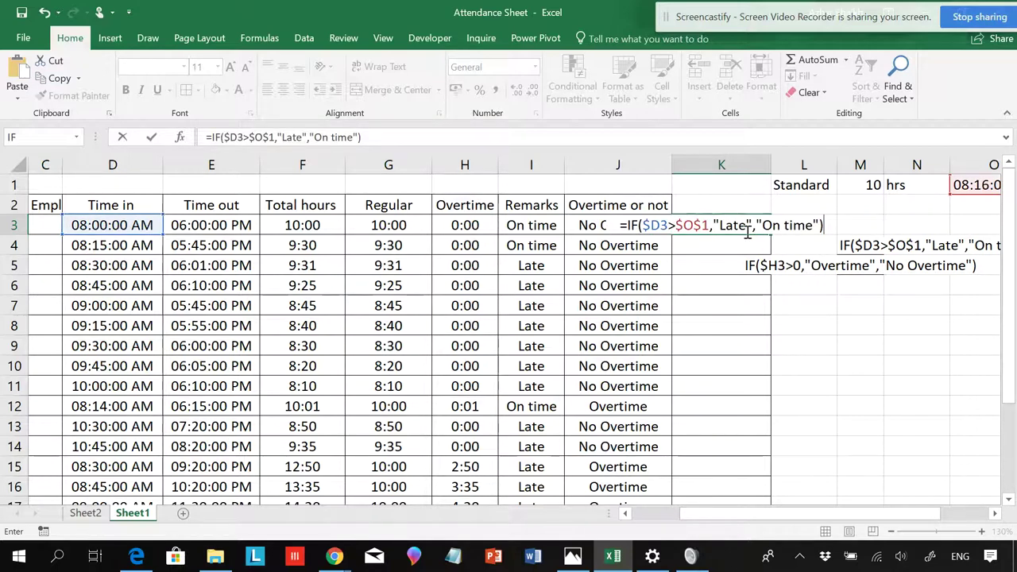
pyautogui.write('&')
pyautogui.press('Return')
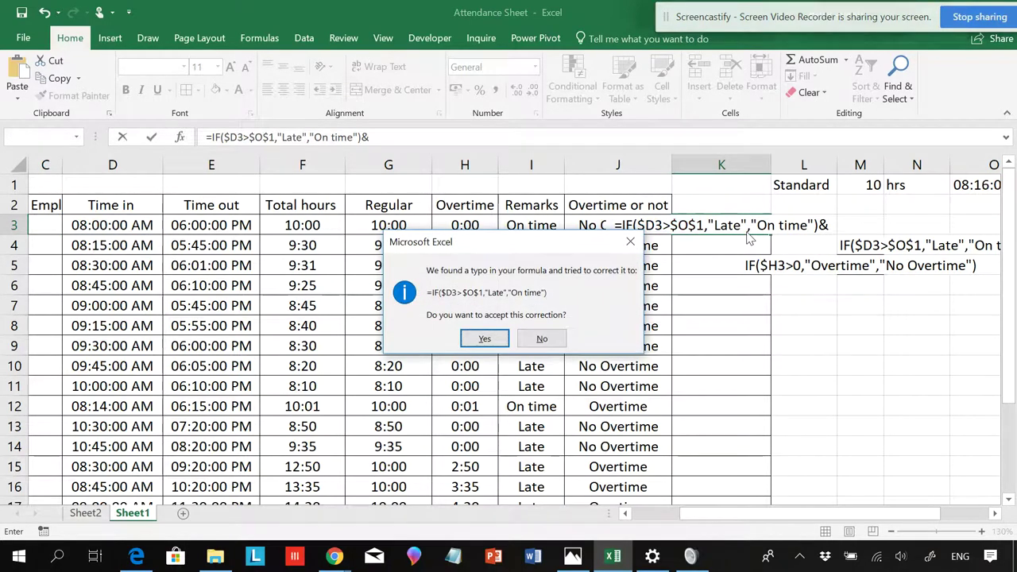
pyautogui.click(484, 339)
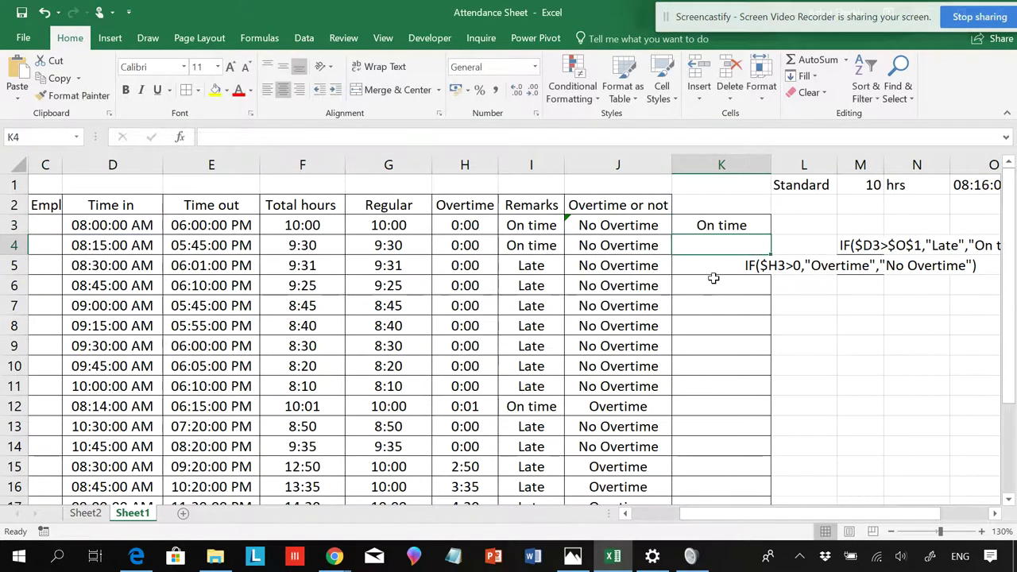
# - Append & and M5's Overtime IF to K3, so it shows On timeNo Overtime
pyautogui.click(826, 266)
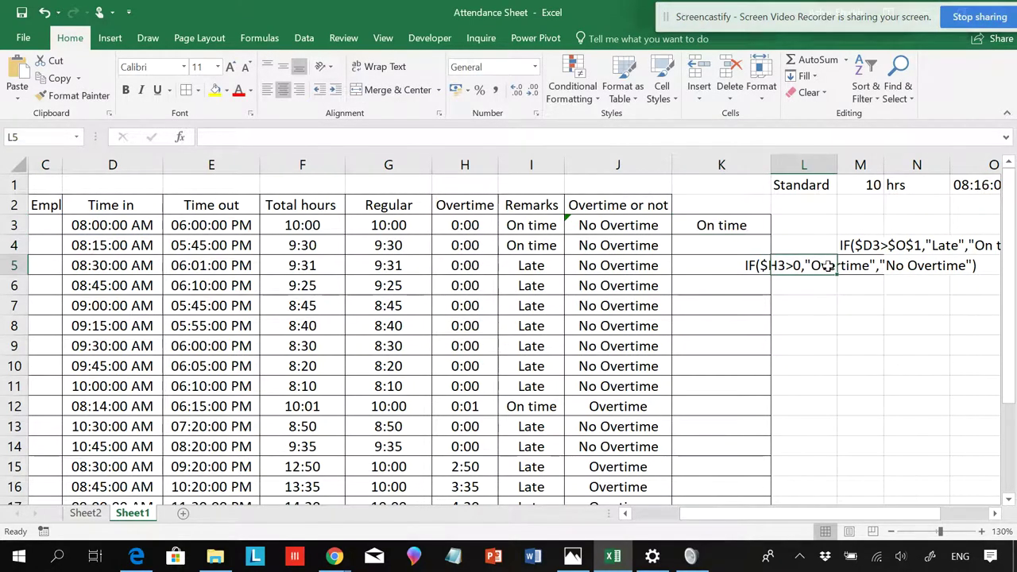
pyautogui.click(765, 272)
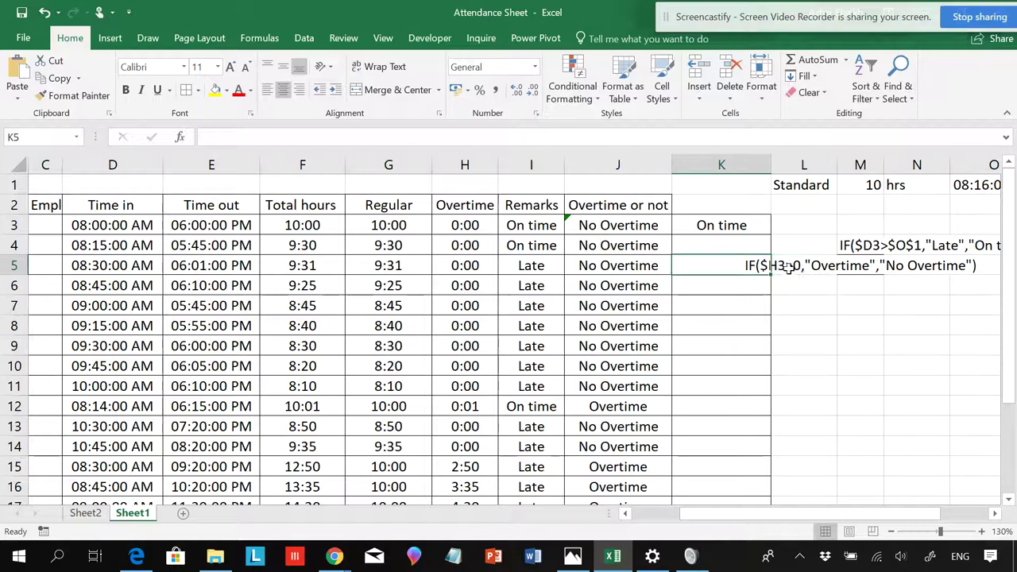
pyautogui.click(778, 270)
pyautogui.click(860, 270)
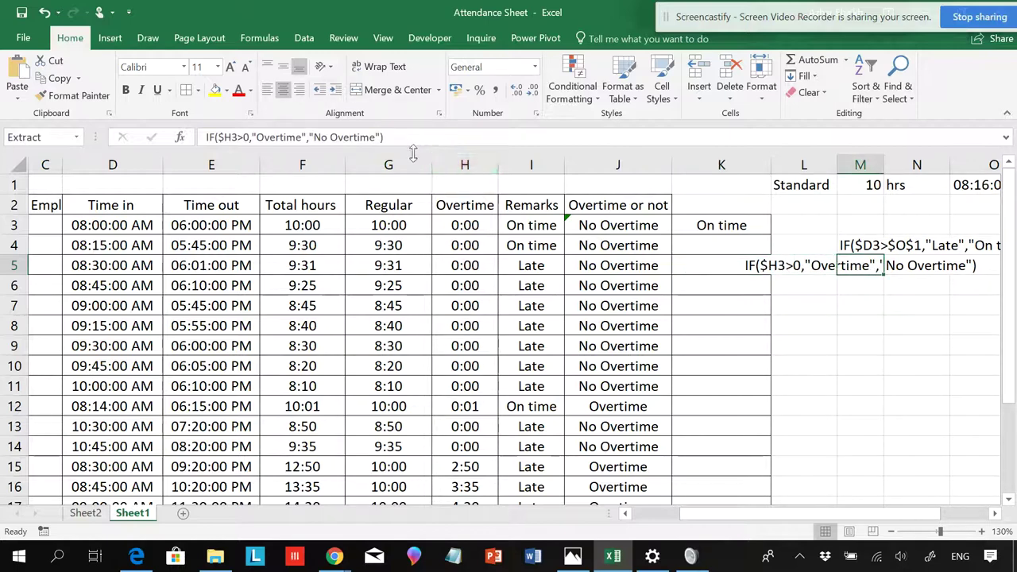
pyautogui.moveTo(385, 138); pyautogui.dragTo(205, 137)
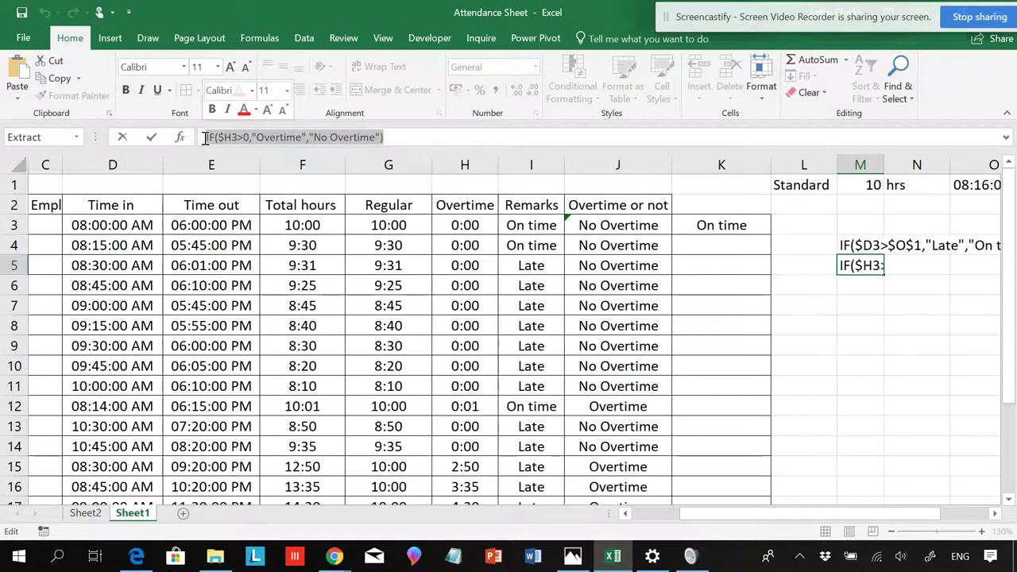
pyautogui.hotkey('ctrl', 'c')
pyautogui.click(732, 228)
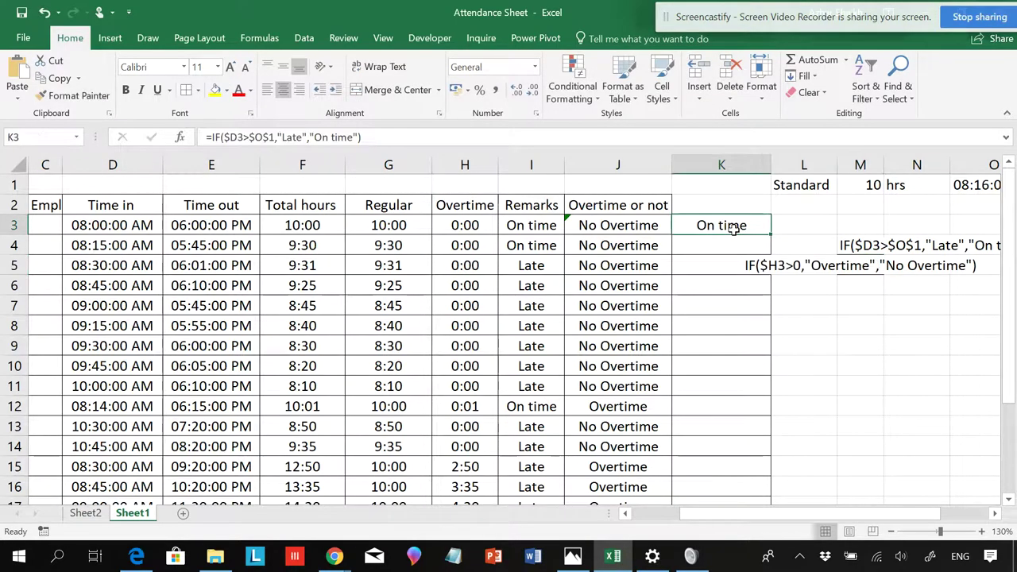
pyautogui.click(393, 137)
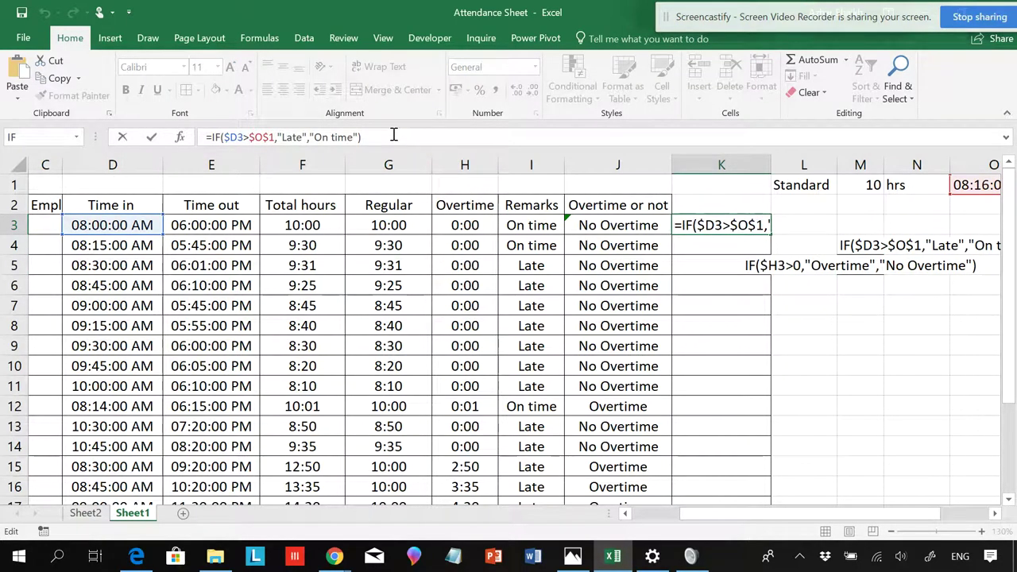
pyautogui.write('&')
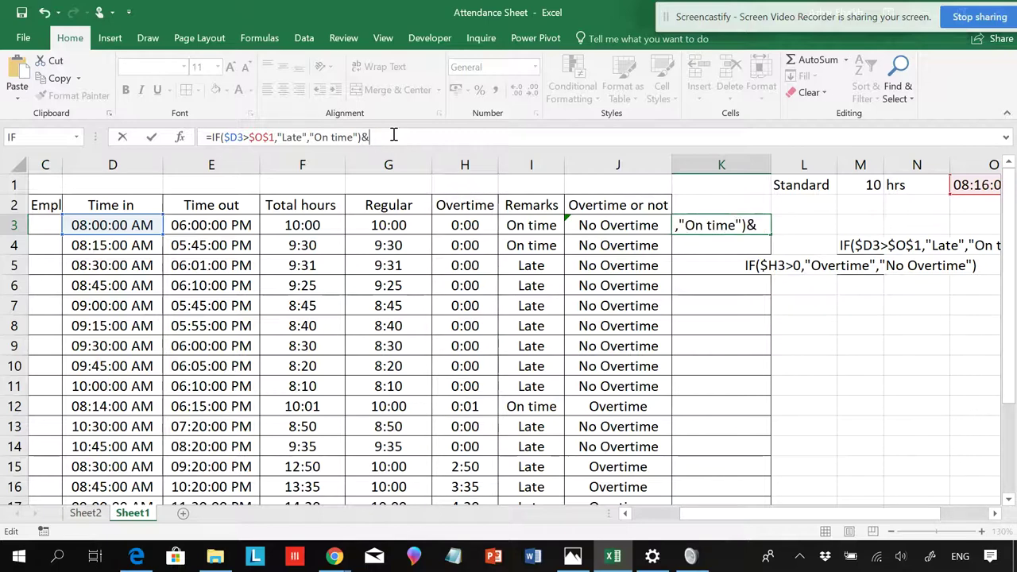
pyautogui.hotkey('ctrl', 'v')
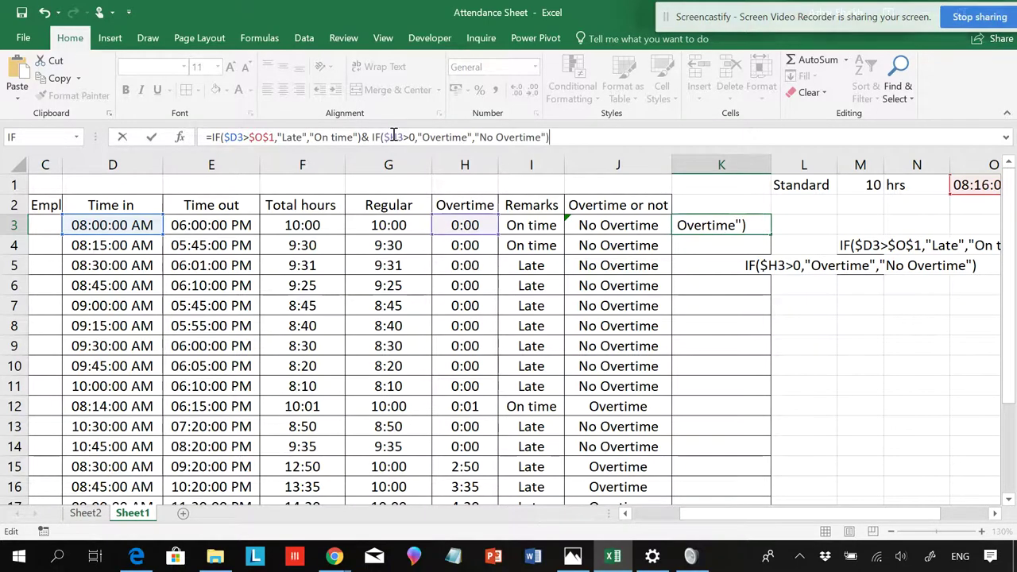
pyautogui.press('Return')
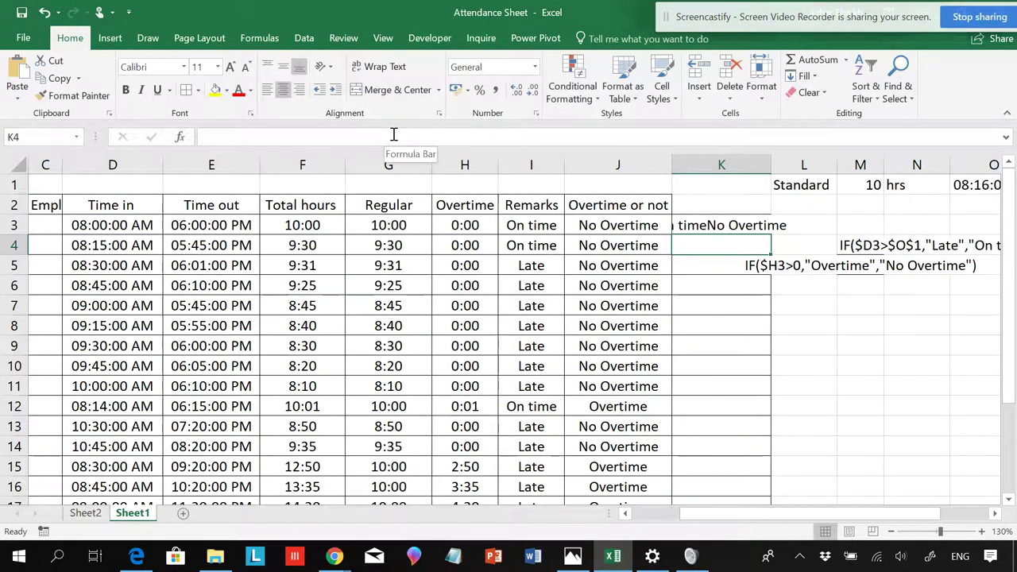
pyautogui.press('Up')
# - Widen column K and insert " "& so K3 reads On time No Overtime
pyautogui.doubleClick(771, 165)
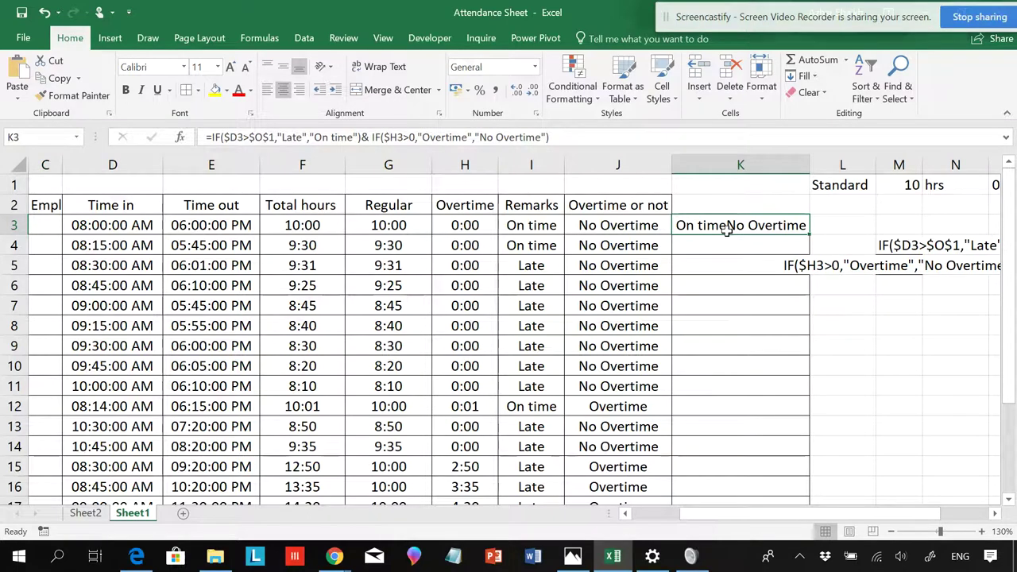
pyautogui.click(366, 136)
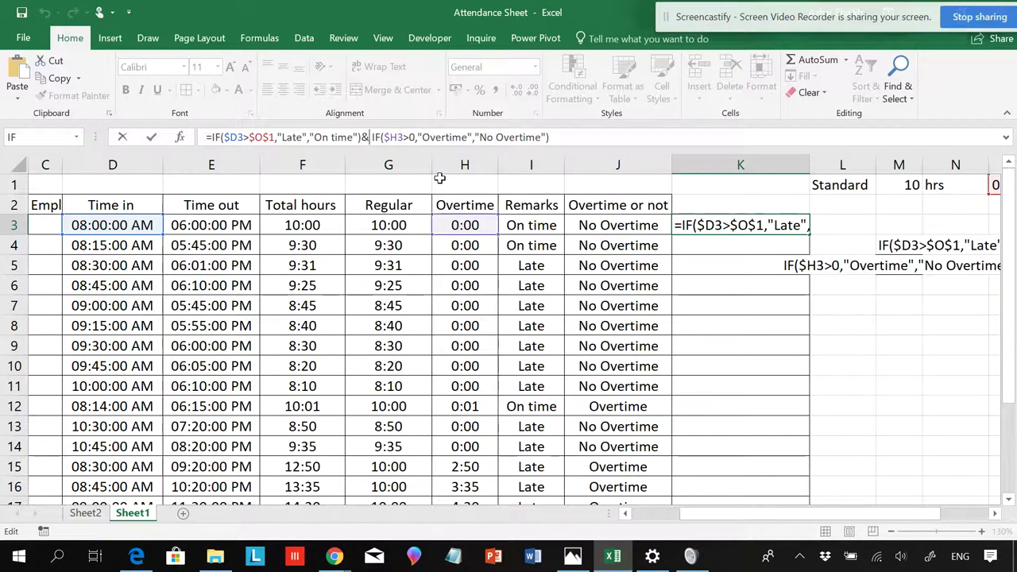
pyautogui.write('" "')
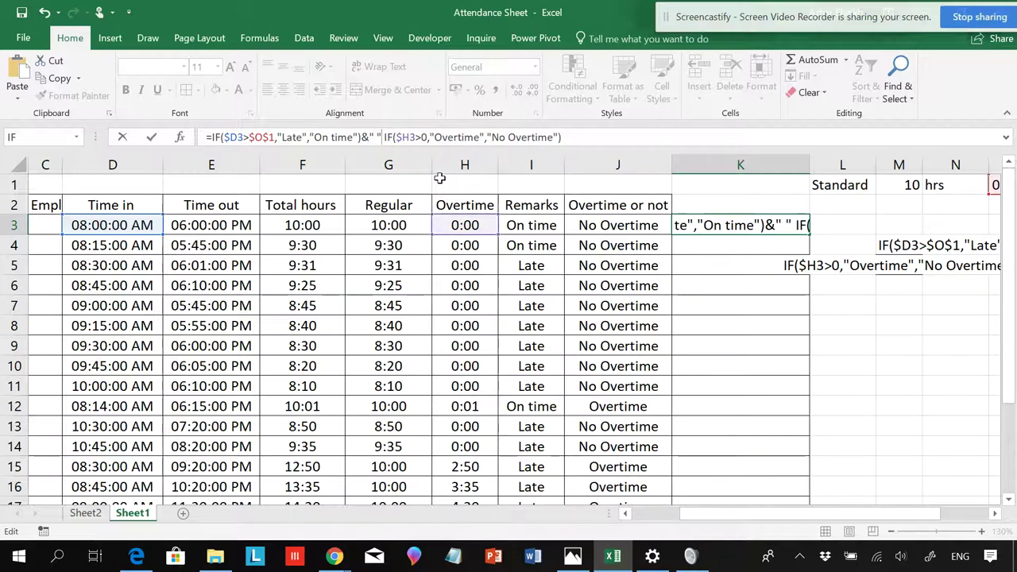
pyautogui.write('&')
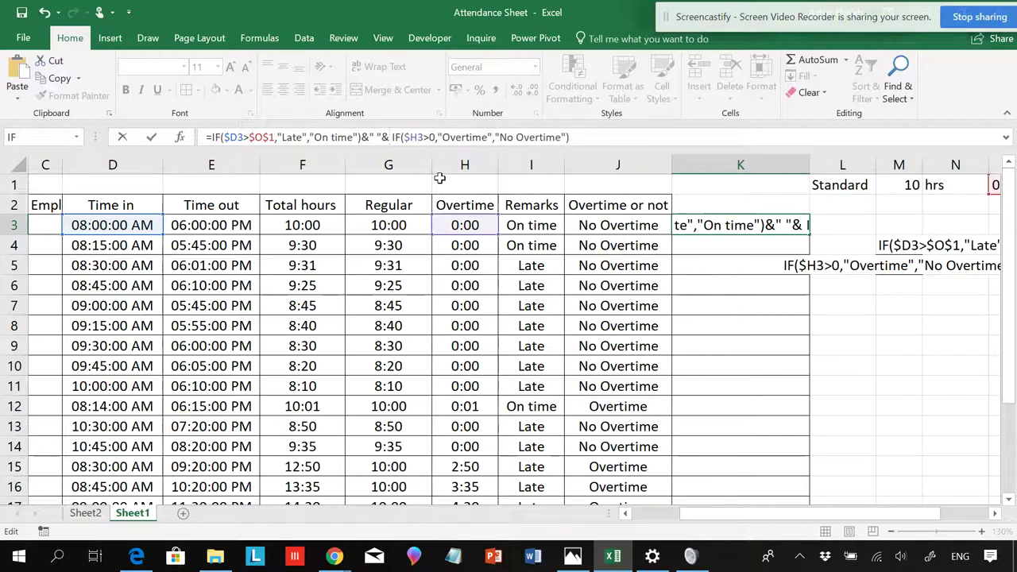
pyautogui.press('Return')
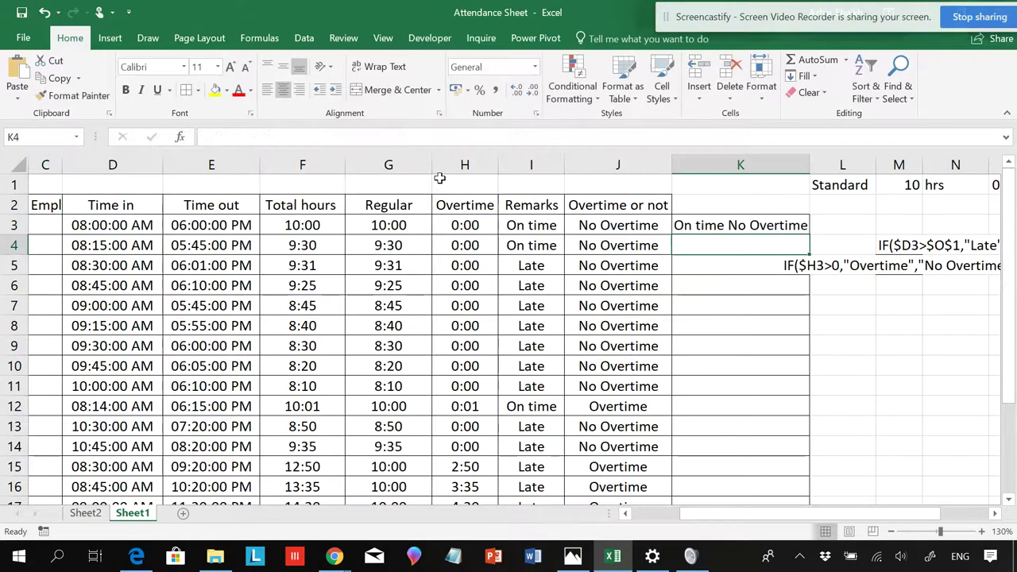
# - Delete the leftover formula text in the cells beside the table
pyautogui.click(731, 229)
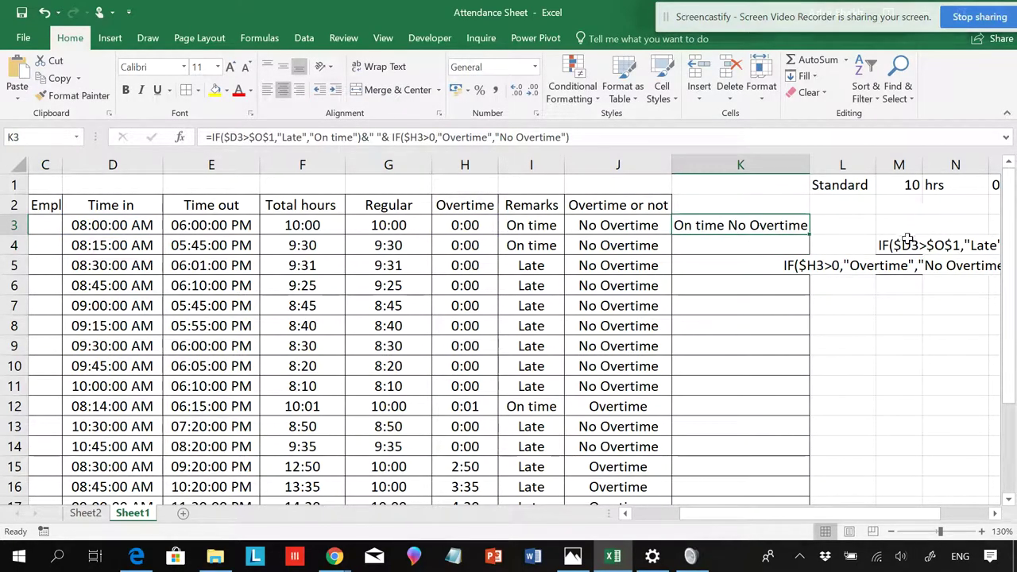
pyautogui.moveTo(908, 239); pyautogui.dragTo(850, 276)
pyautogui.press('Delete')
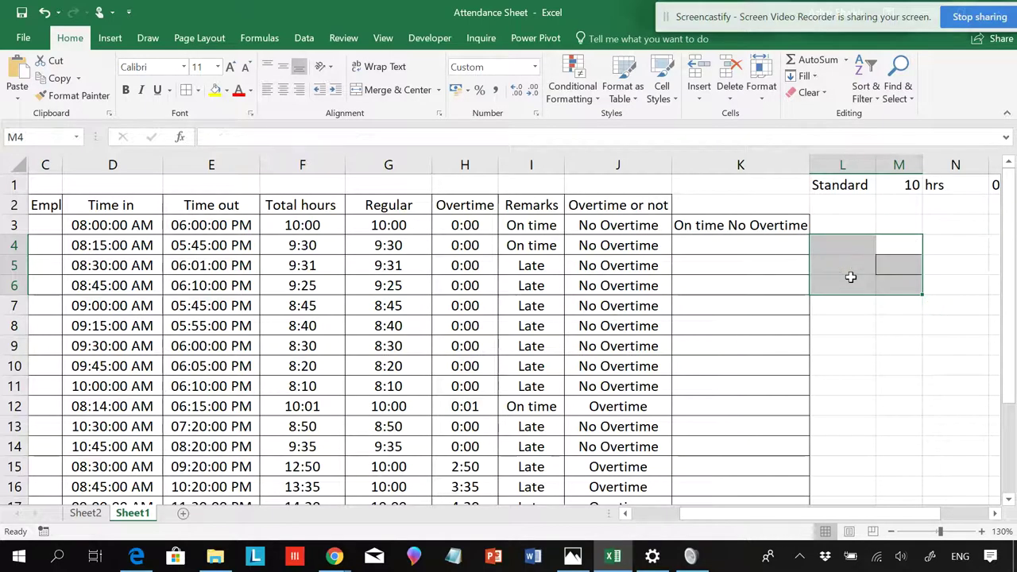
# - Fill K3's combined status formula down the whole of column K
pyautogui.click(731, 232)
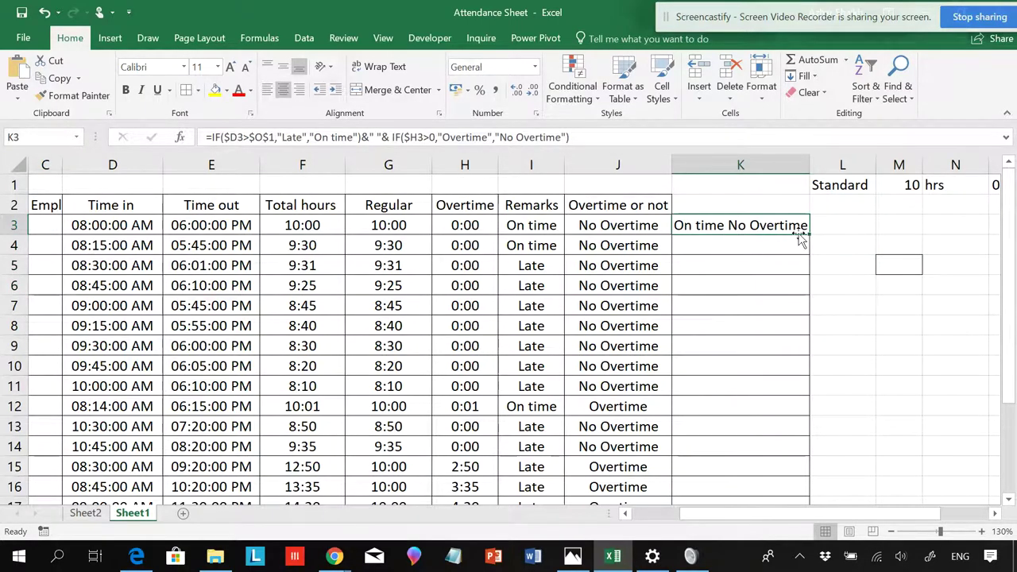
pyautogui.doubleClick(807, 233)
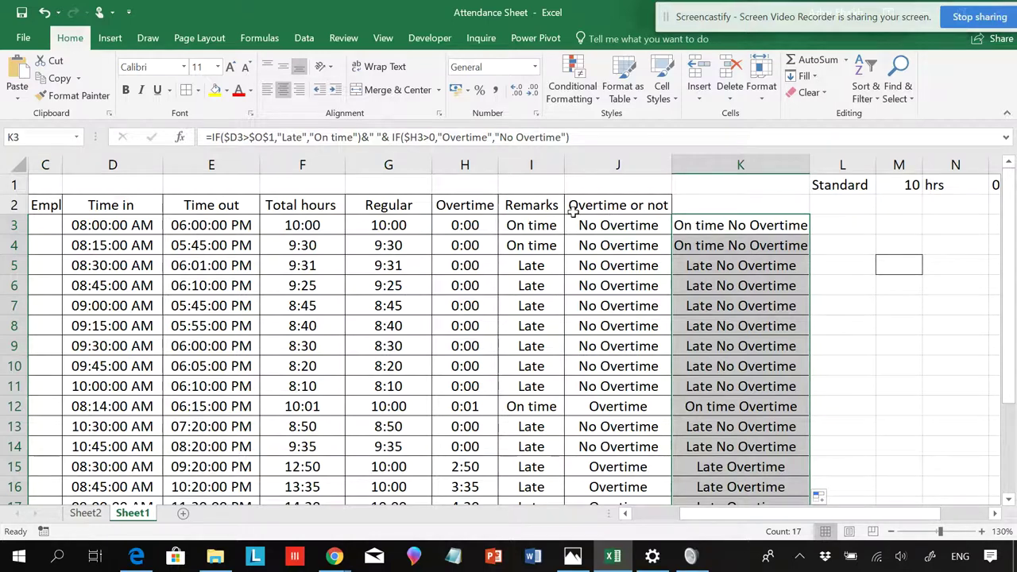
pyautogui.click(699, 202)
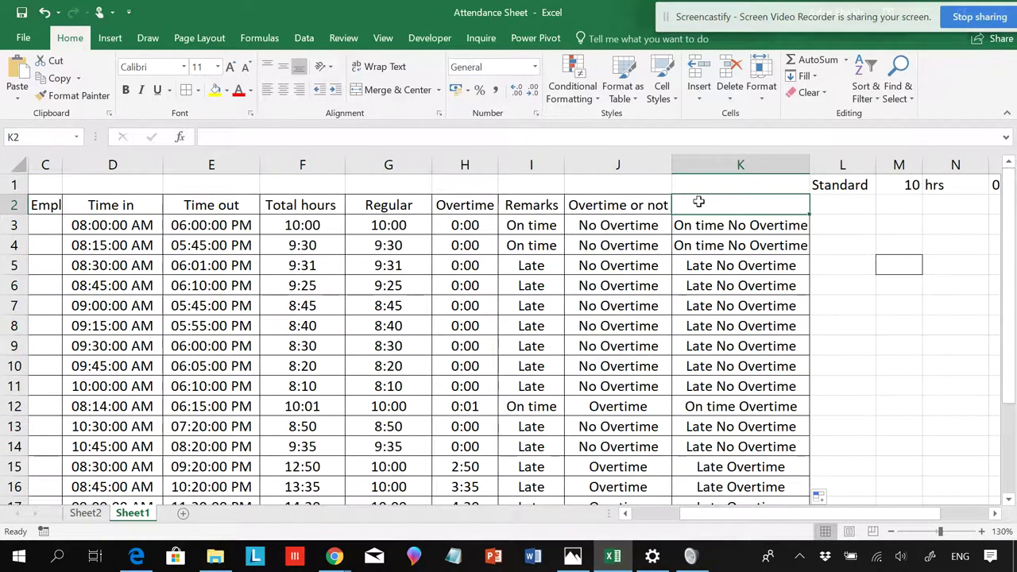
# - Copy the Remarks heading from I2 into K2
pyautogui.click(548, 206)
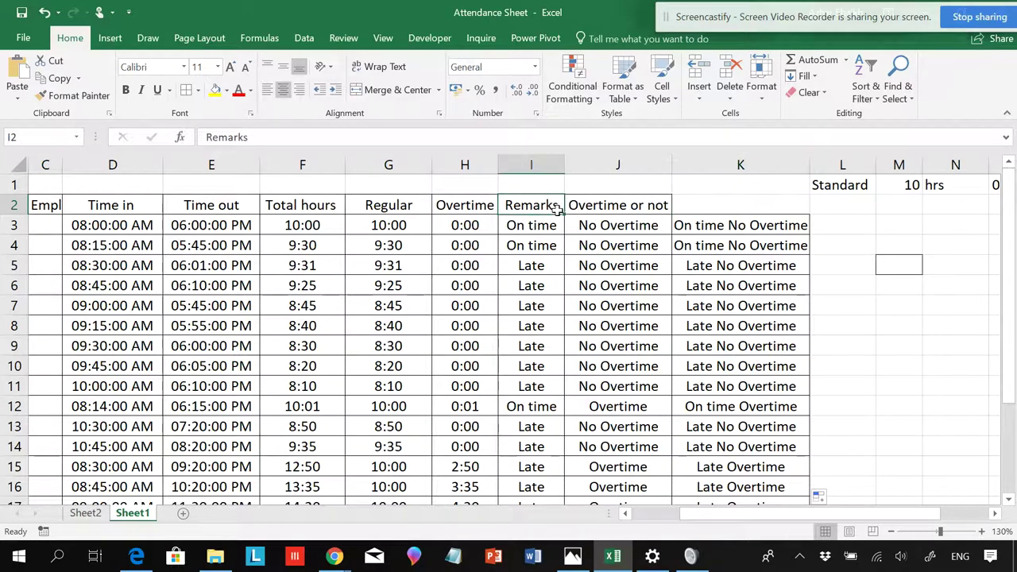
pyautogui.doubleClick(560, 208)
pyautogui.hotkey('ctrl', 'z')
pyautogui.hotkey('ctrl', 'c')
pyautogui.click(724, 210)
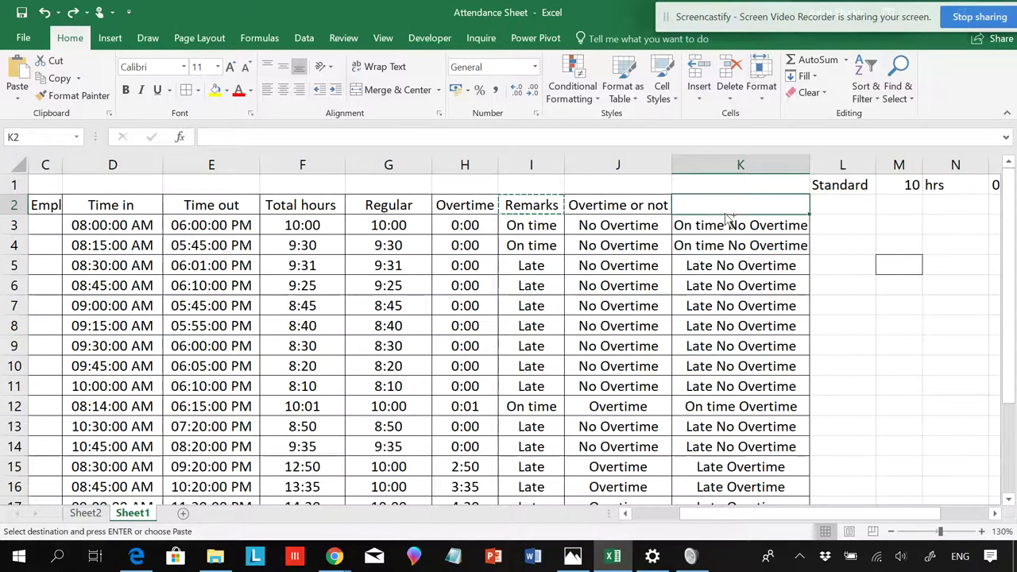
pyautogui.hotkey('ctrl', 'v')
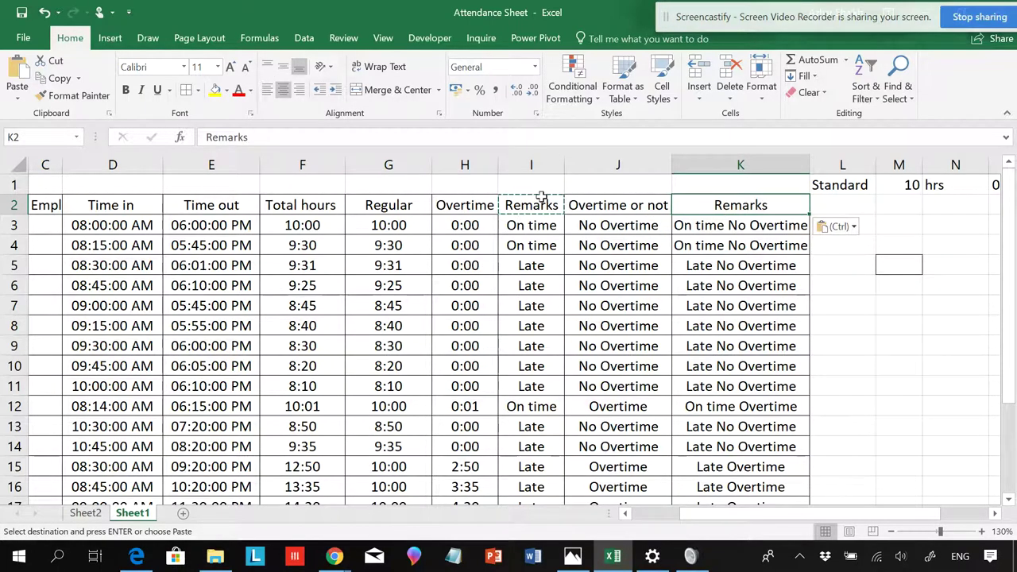
pyautogui.click(707, 228)
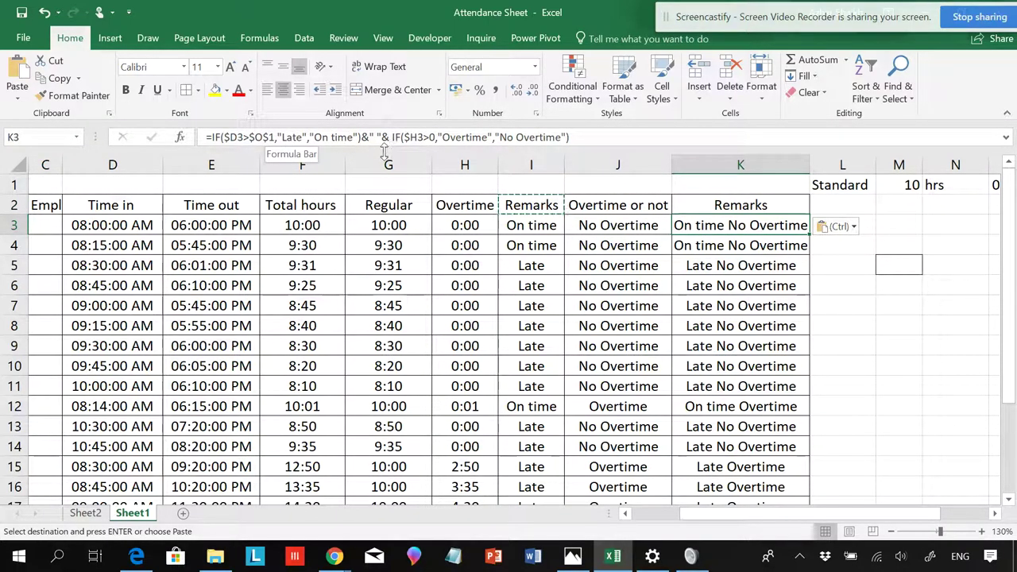
# - Delete the old columns I and J, then check the combined status formula now in I3
pyautogui.press('Escape')
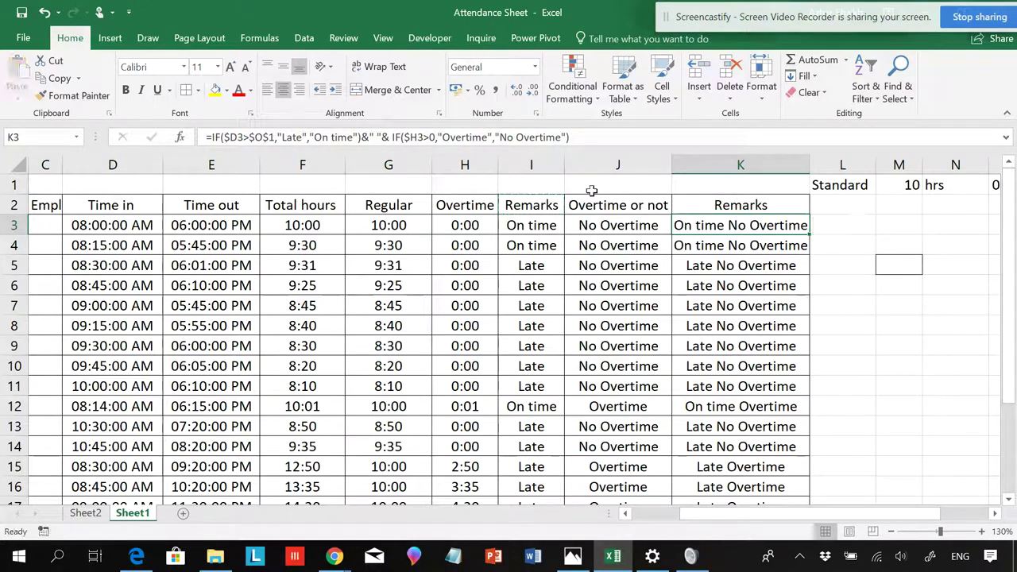
pyautogui.moveTo(545, 161); pyautogui.dragTo(595, 164)
pyautogui.rightClick(594, 164)
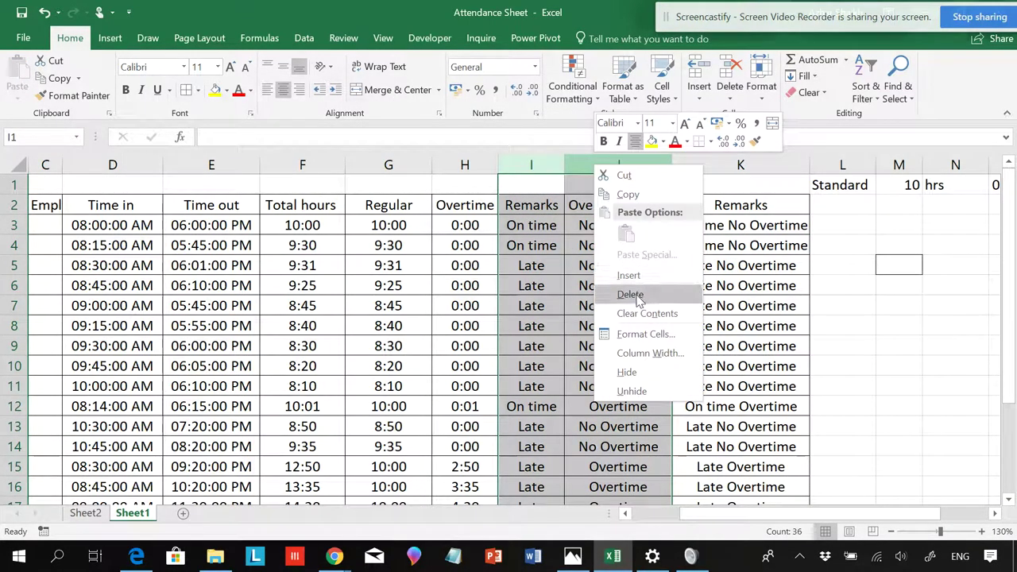
pyautogui.click(632, 294)
pyautogui.click(551, 231)
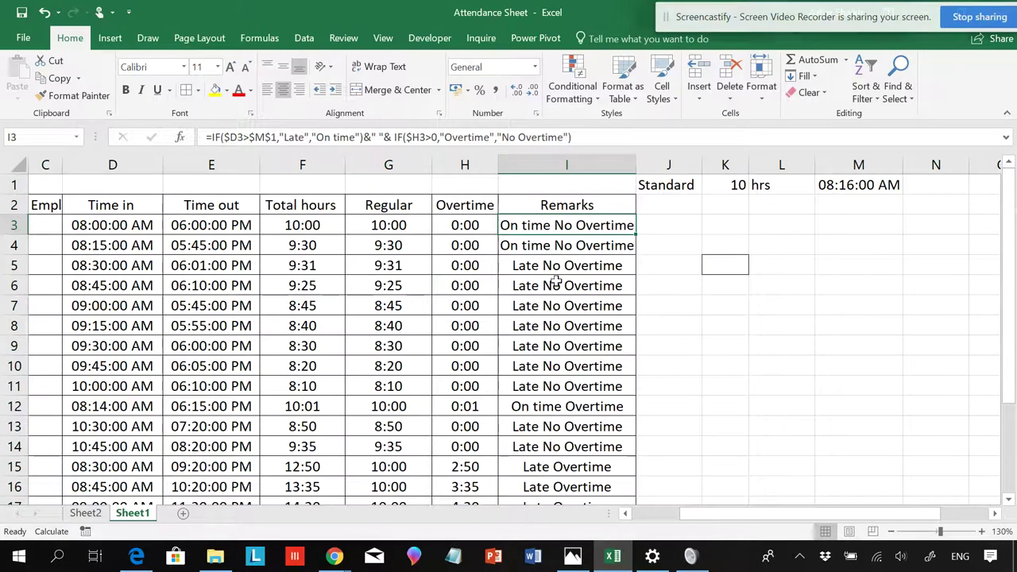
pyautogui.scroll(-2, 538, 278)
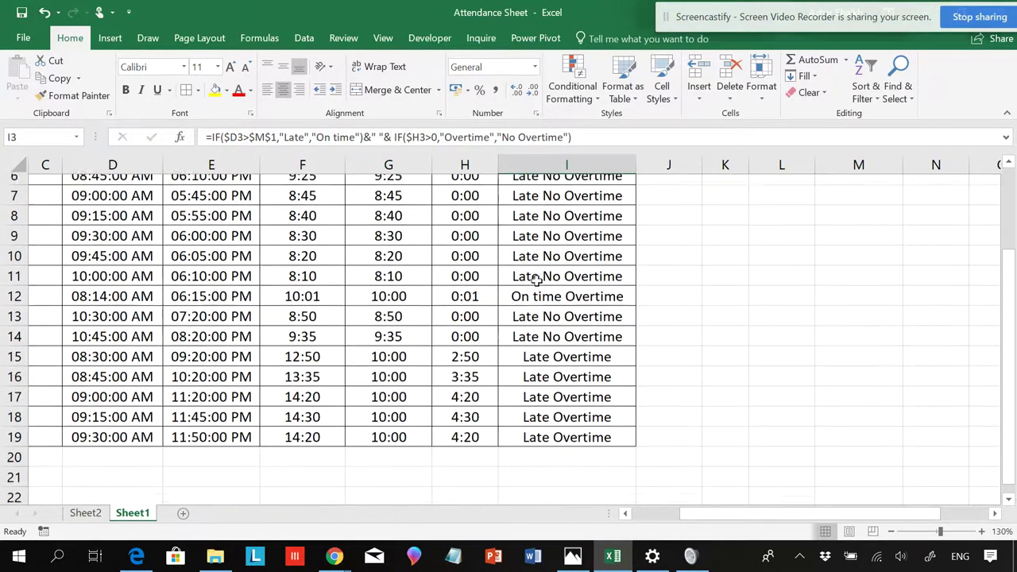
pyautogui.scroll(2, 533, 283)
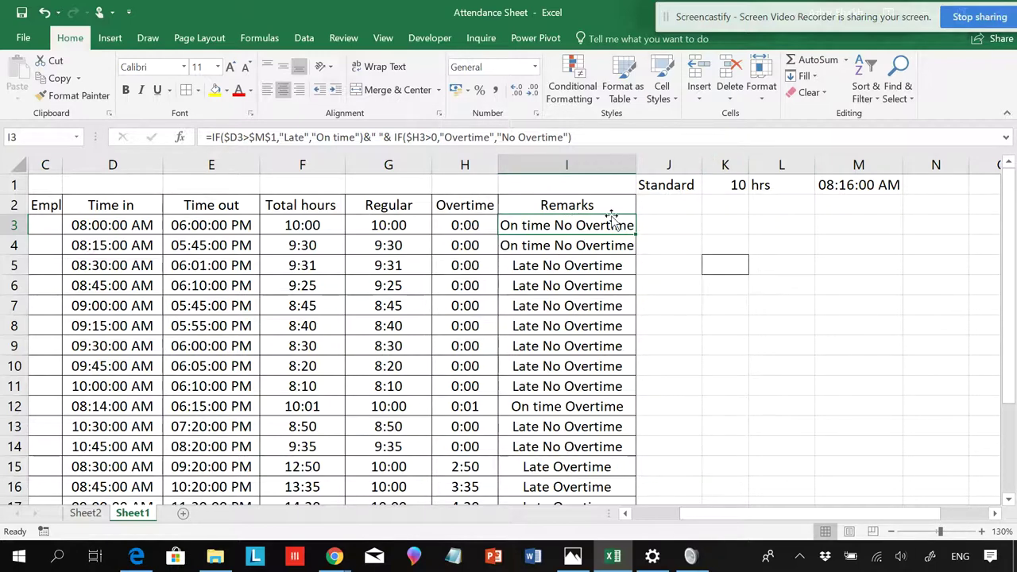
pyautogui.click(594, 102)
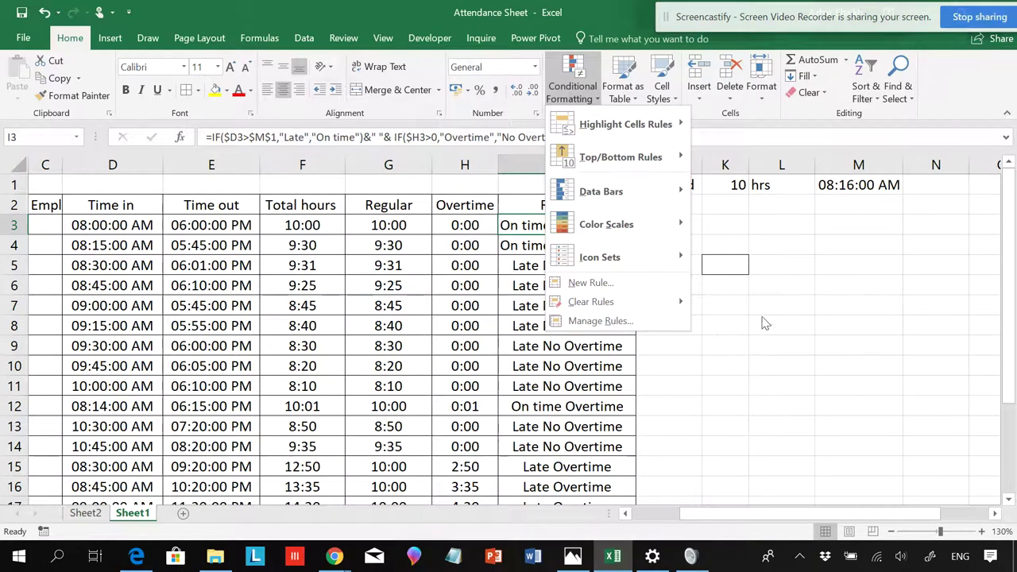
pyautogui.click(781, 260)
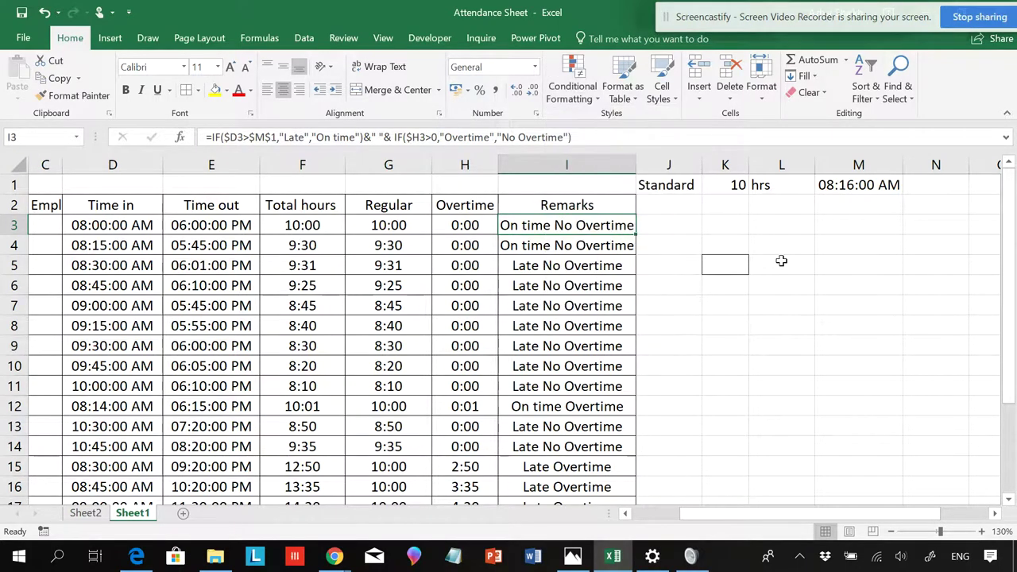
pyautogui.click(567, 268)
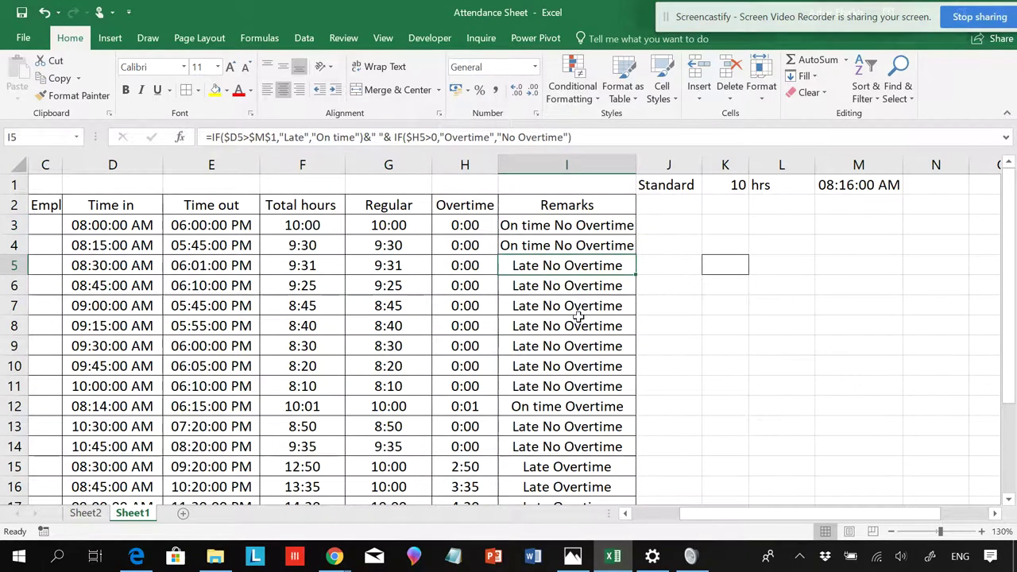
pyautogui.hotkey('ctrl', 'c')
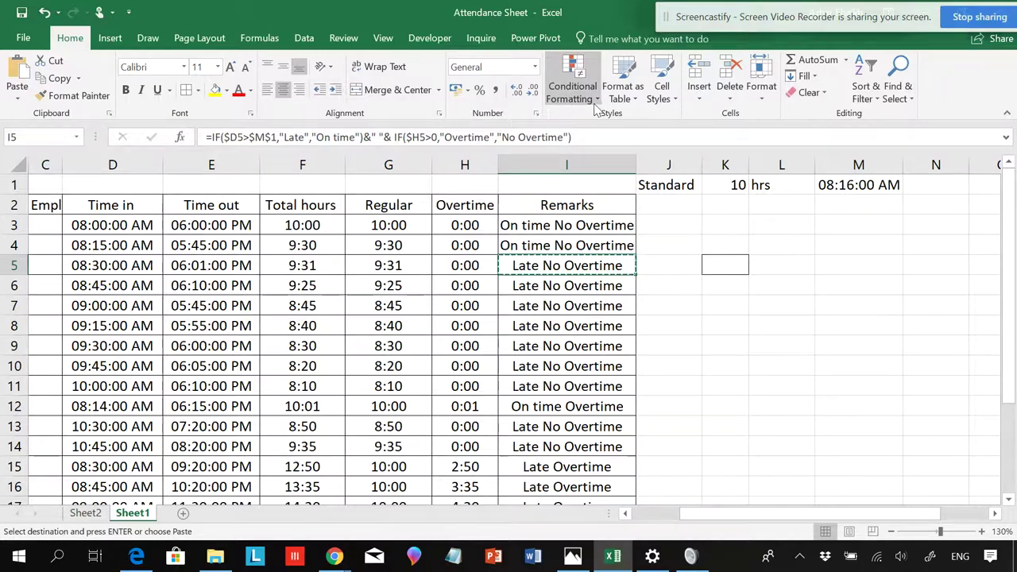
pyautogui.click(574, 87)
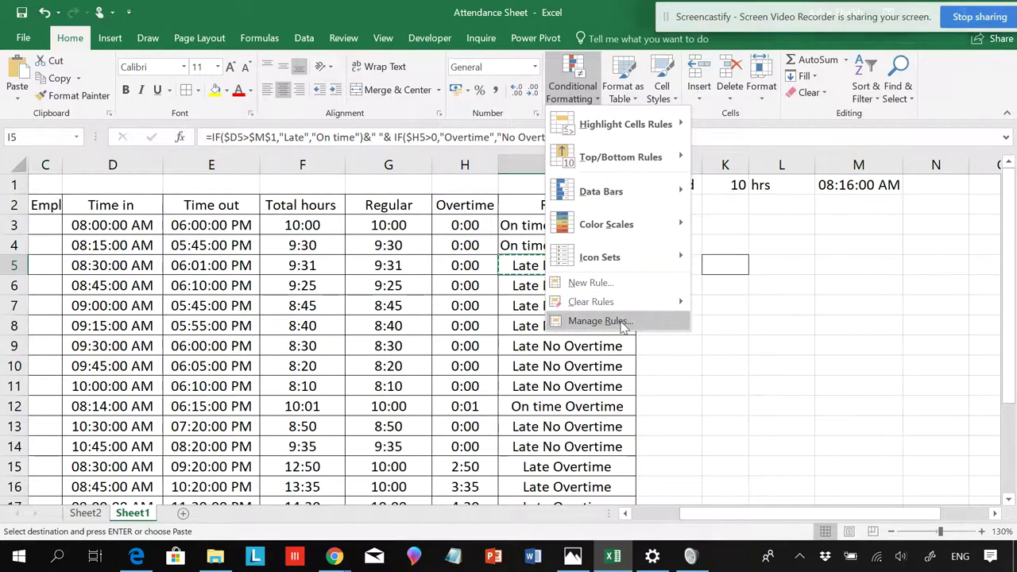
pyautogui.click(592, 283)
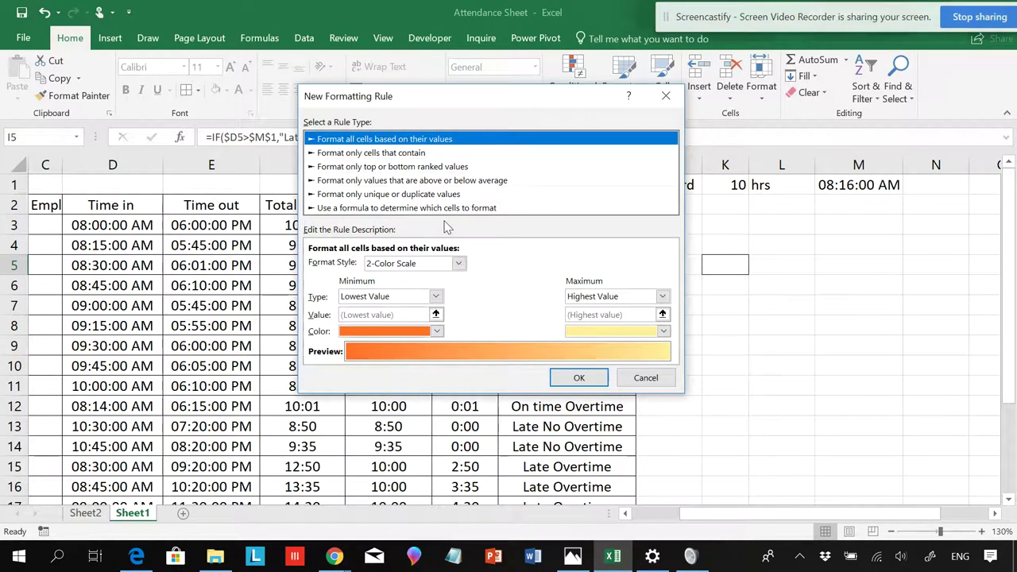
pyautogui.click(405, 156)
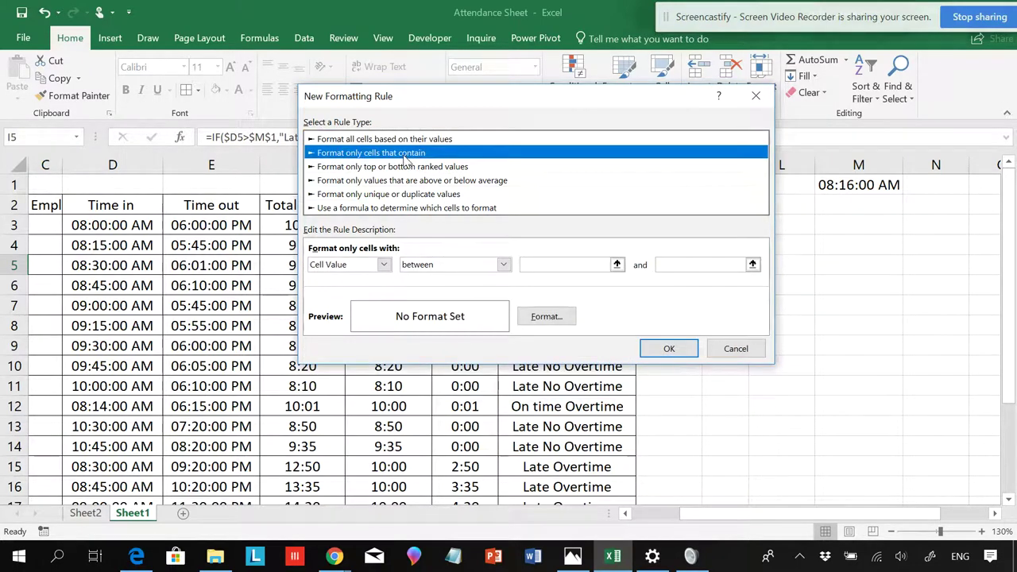
pyautogui.click(384, 266)
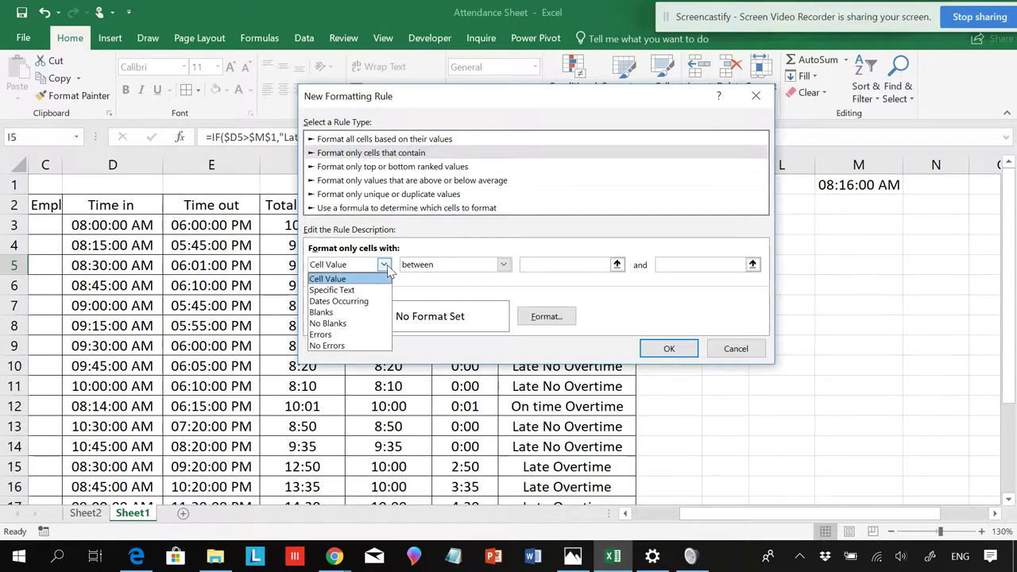
pyautogui.click(361, 291)
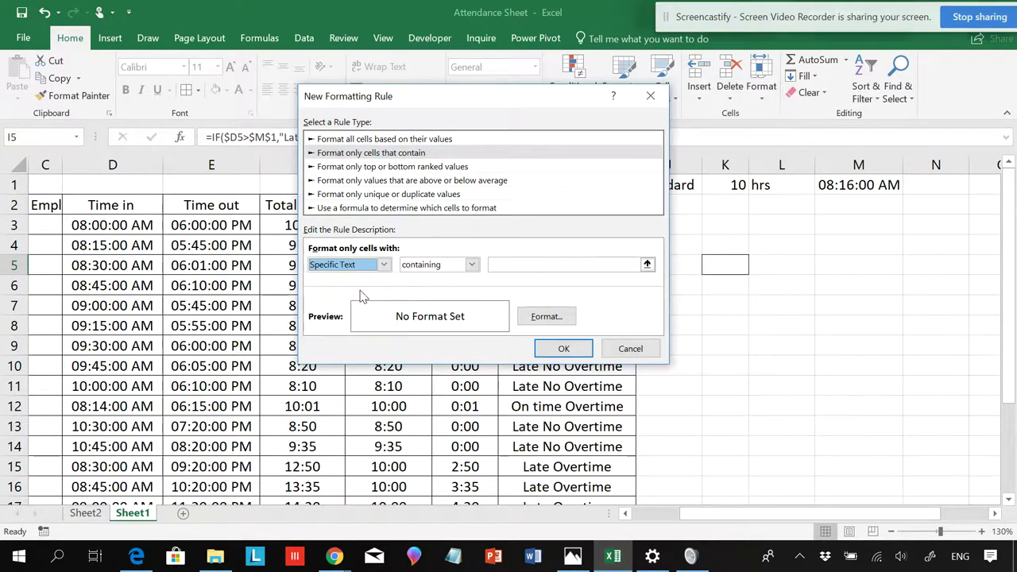
pyautogui.click(509, 265)
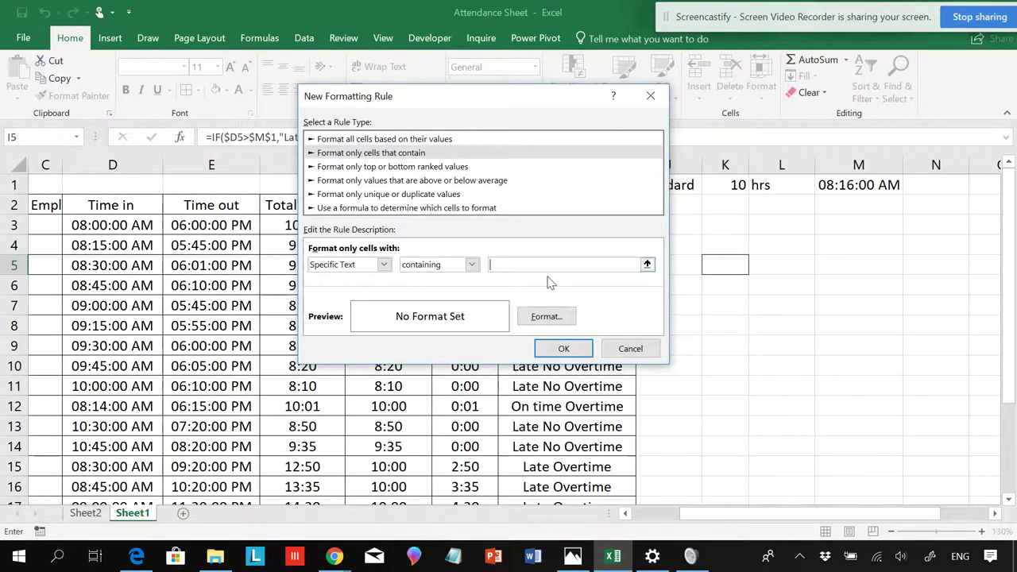
pyautogui.click(635, 348)
pyautogui.click(569, 225)
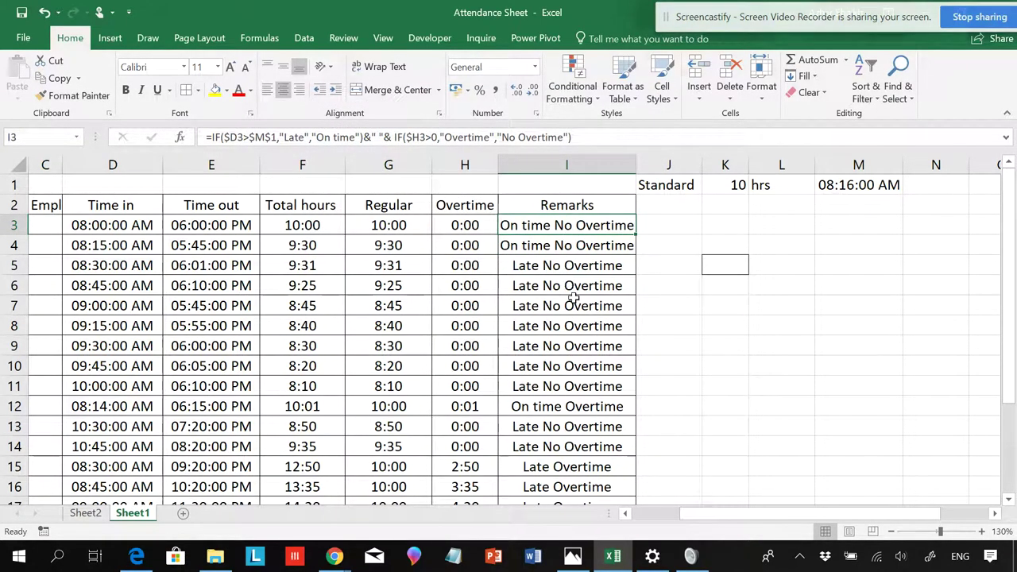
# - Select cells I9 and I5 to review their combined remarks
pyautogui.click(584, 350)
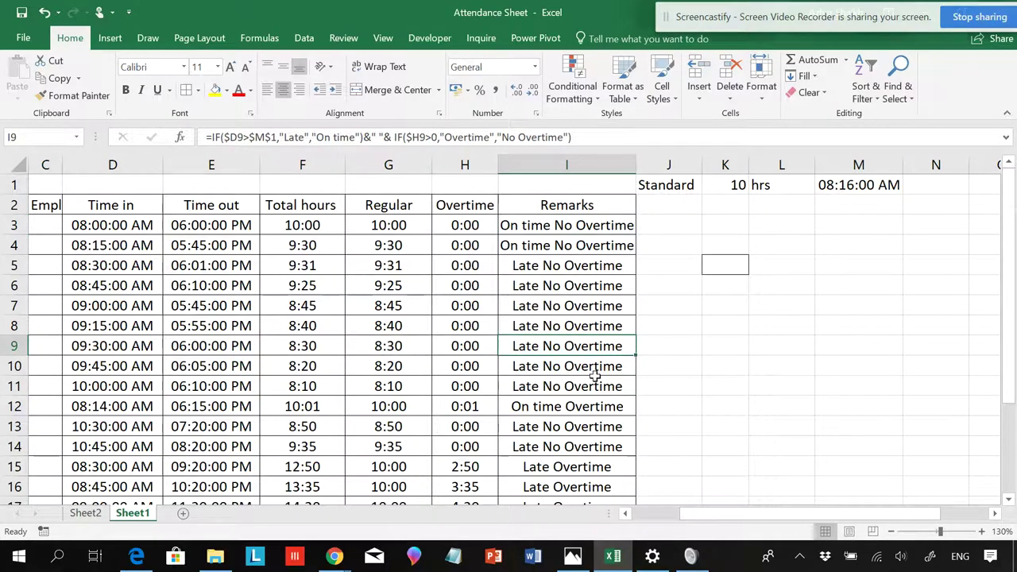
pyautogui.click(571, 270)
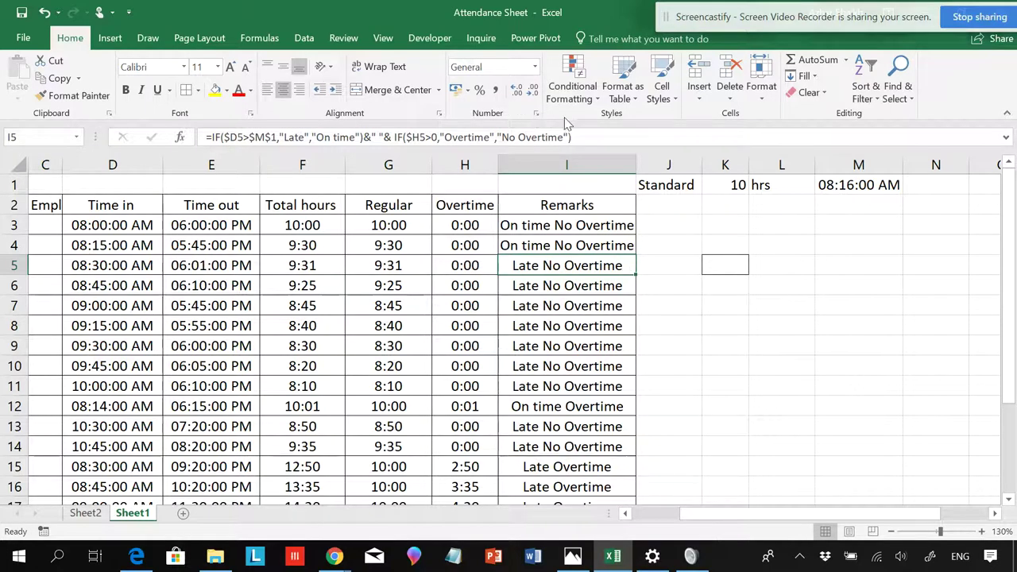
# - Start a new conditional formatting rule for cells containing the specific text 'Late'
pyautogui.click(575, 89)
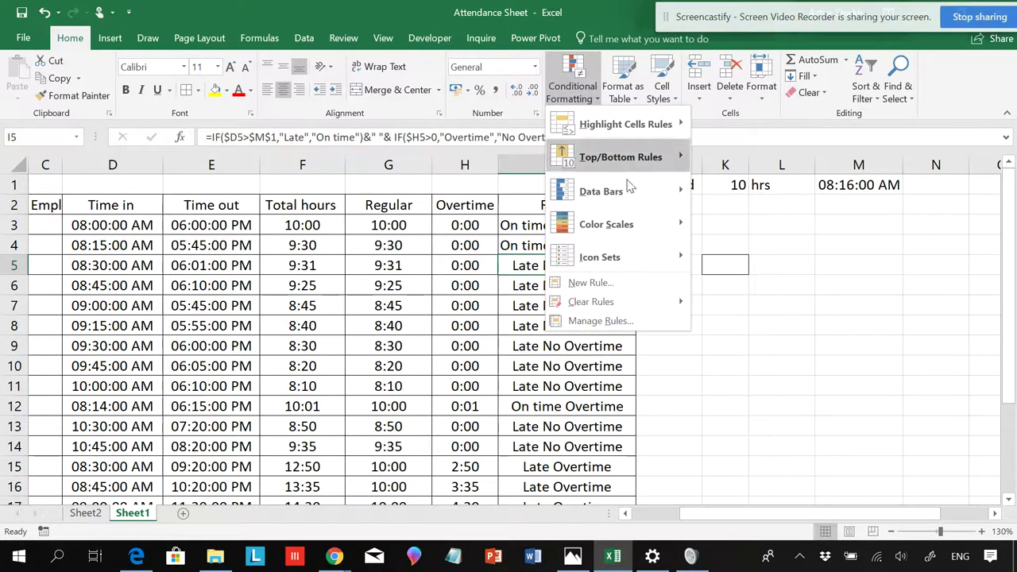
pyautogui.moveTo(616, 308)
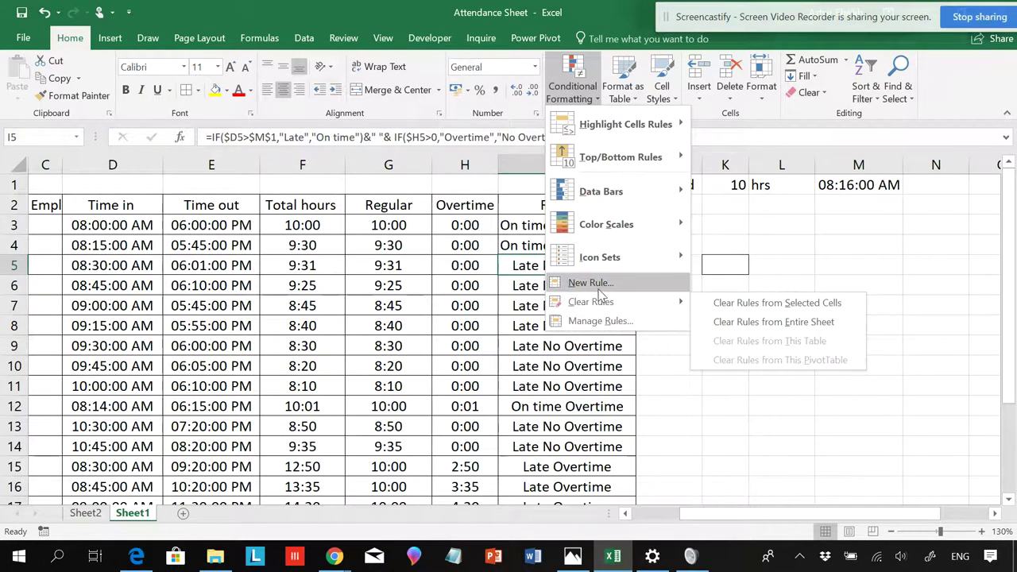
pyautogui.click(590, 283)
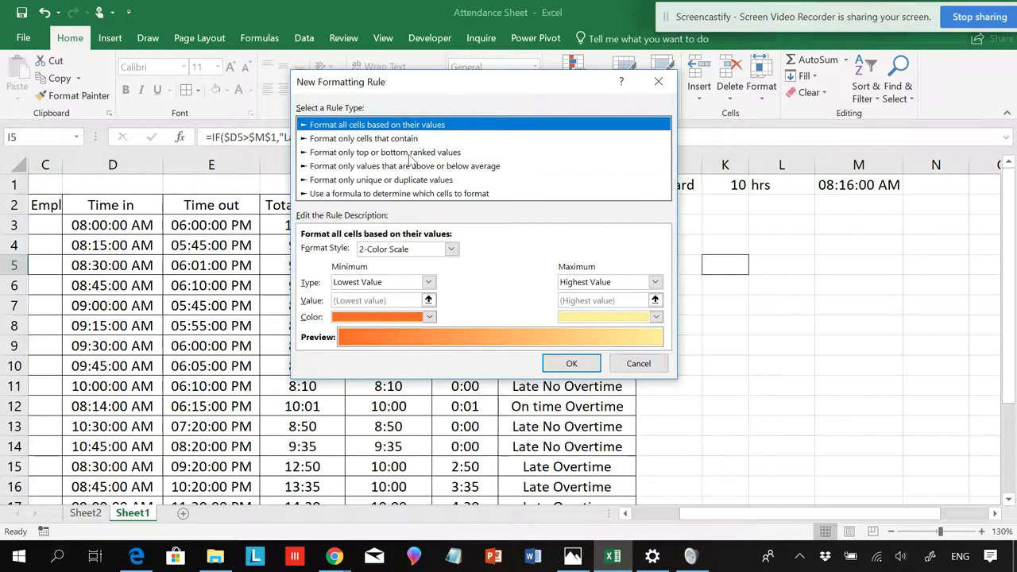
pyautogui.click(403, 139)
pyautogui.click(376, 251)
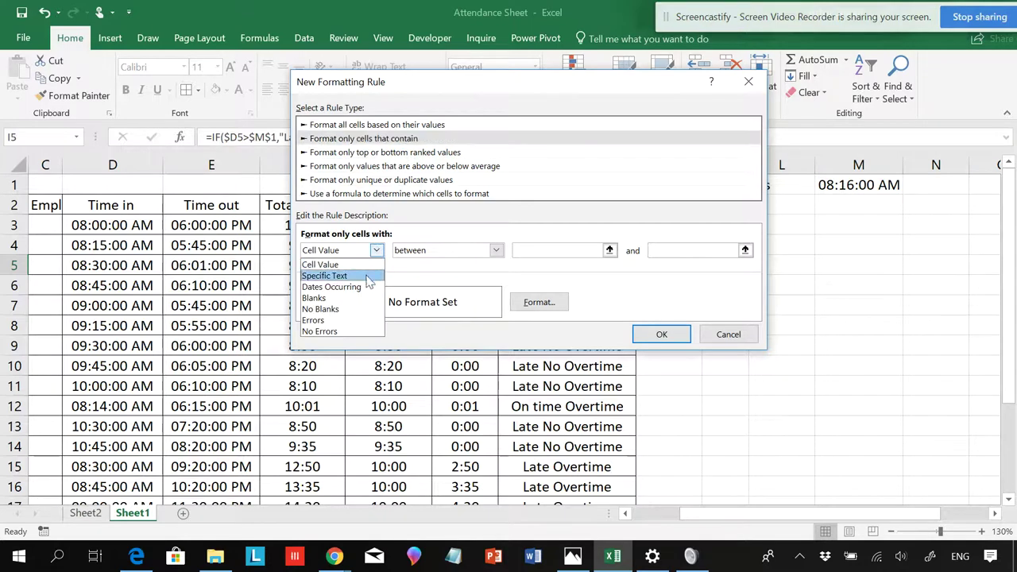
pyautogui.click(350, 277)
pyautogui.click(538, 254)
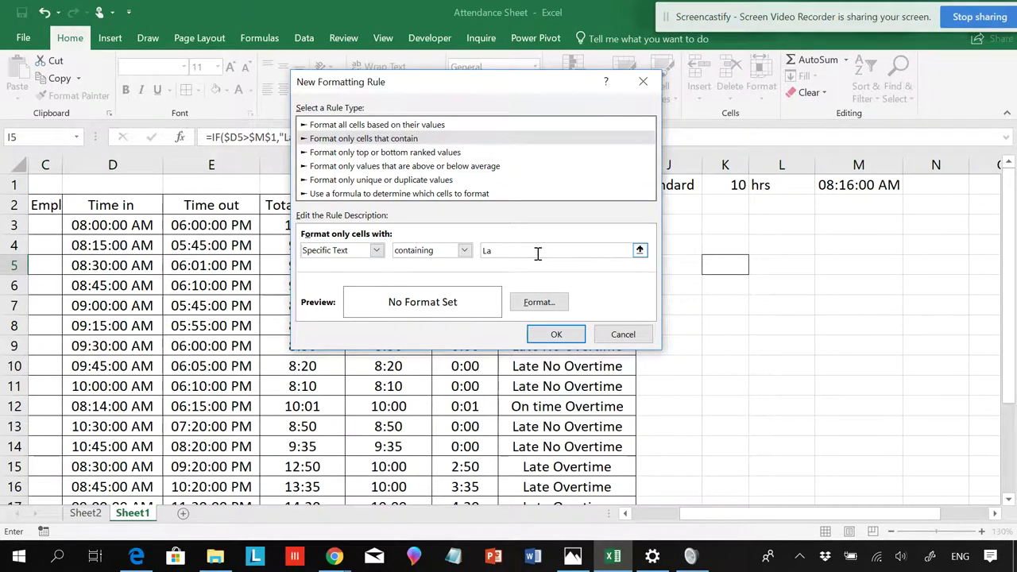
# - Give matching cells red font without strikethrough and save the rule
pyautogui.click(551, 303)
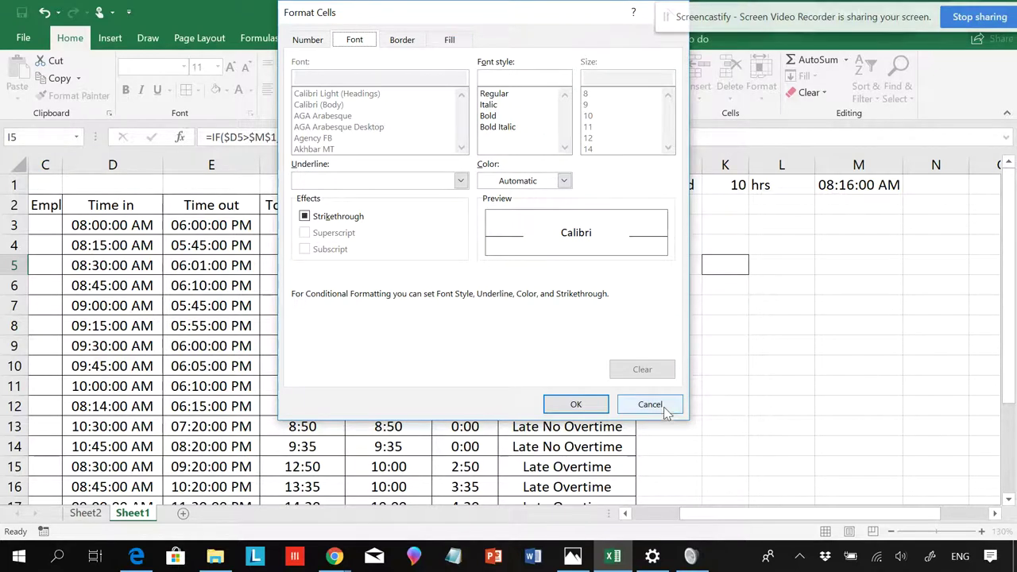
pyautogui.click(450, 41)
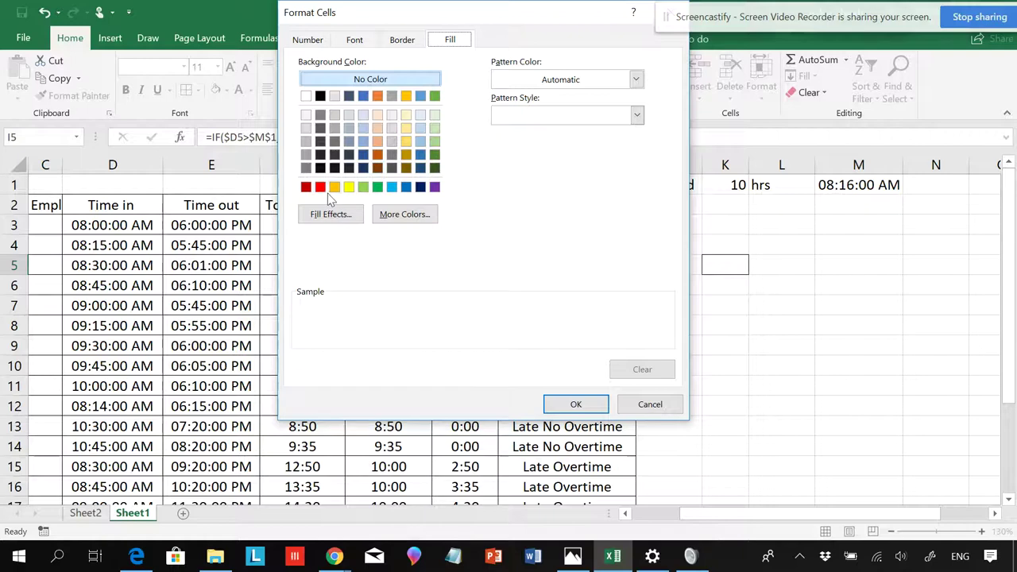
pyautogui.click(392, 218)
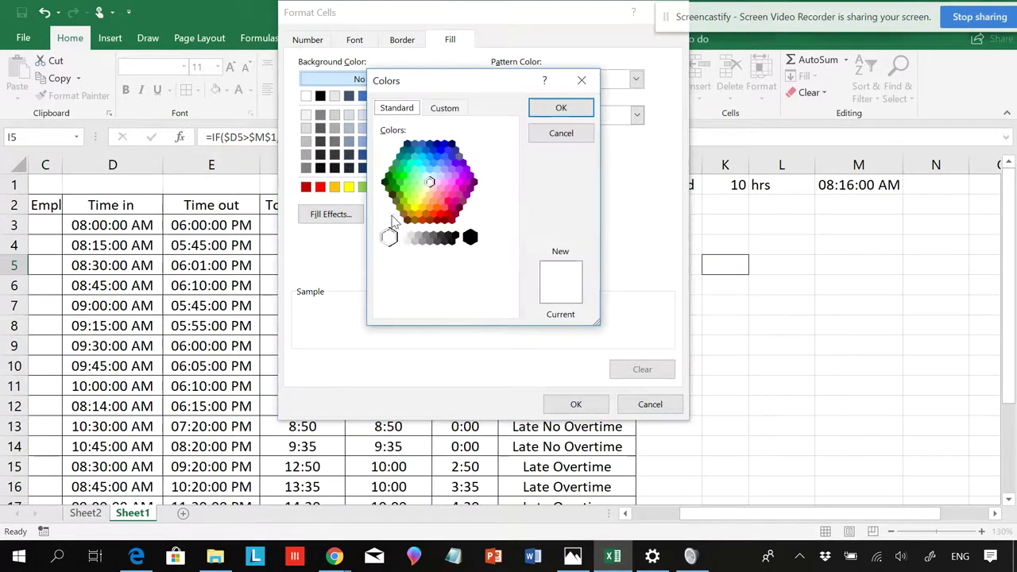
pyautogui.click(581, 80)
pyautogui.click(363, 43)
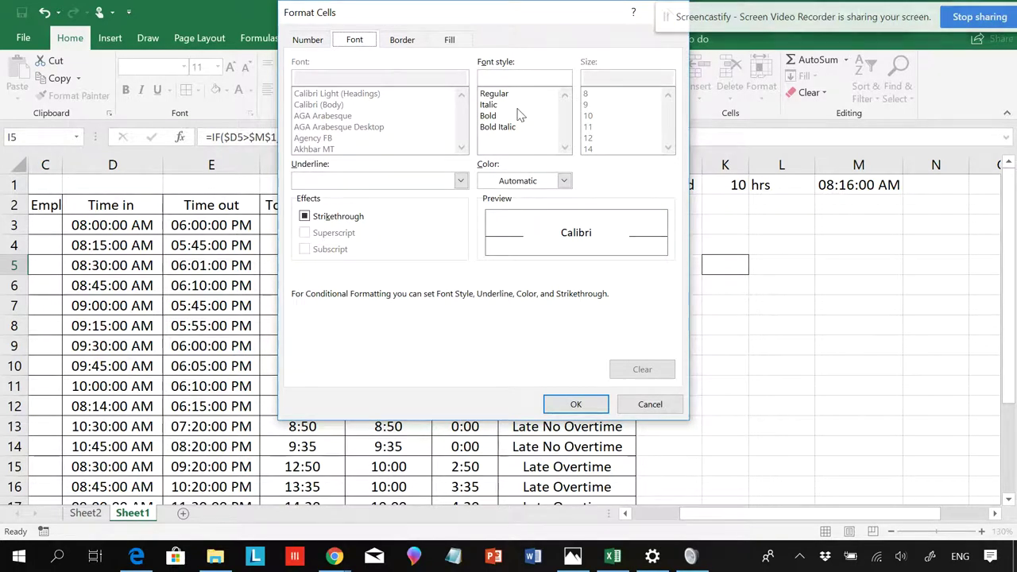
pyautogui.click(334, 218)
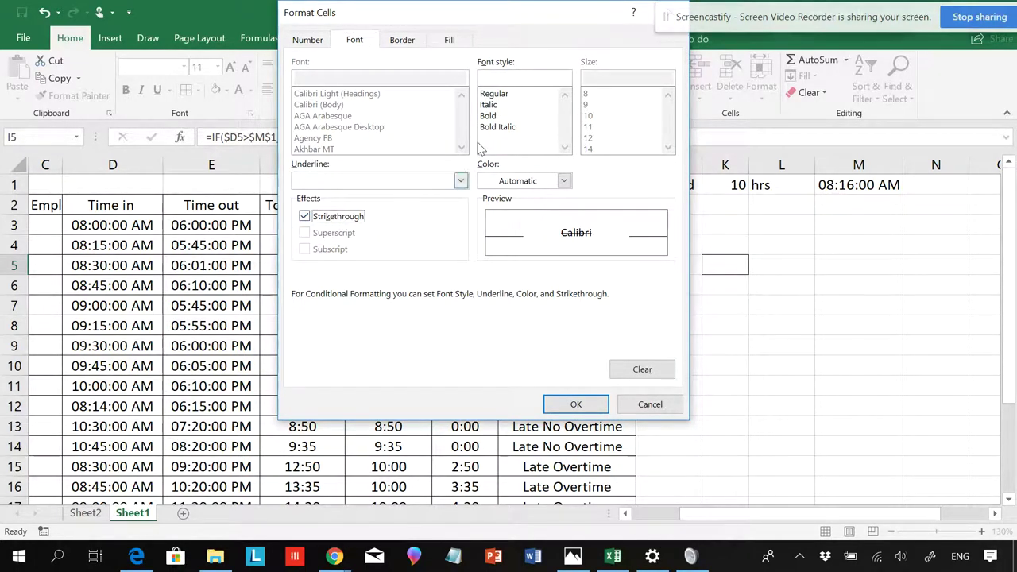
pyautogui.click(562, 181)
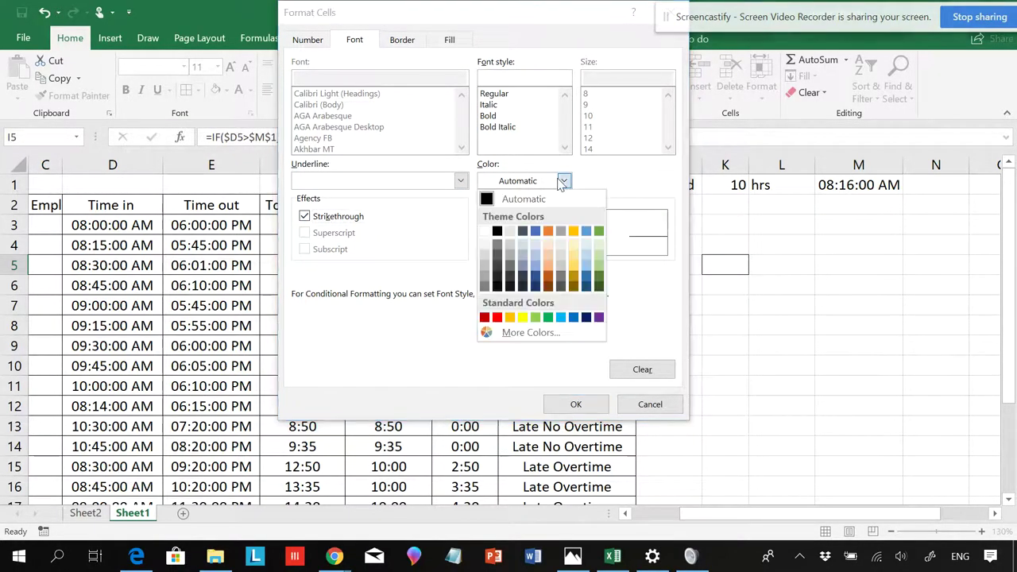
pyautogui.click(497, 317)
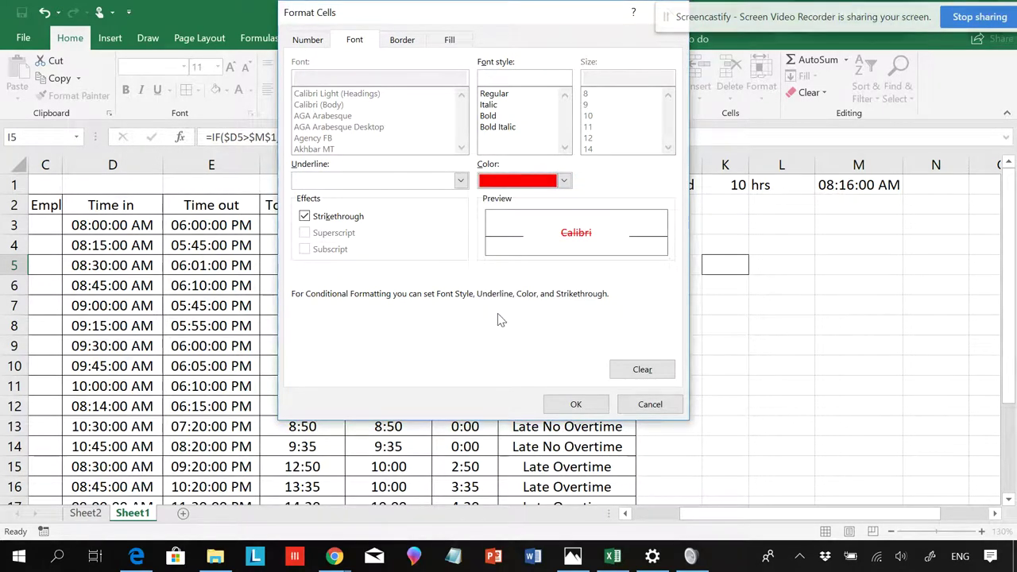
pyautogui.click(304, 216)
pyautogui.click(575, 404)
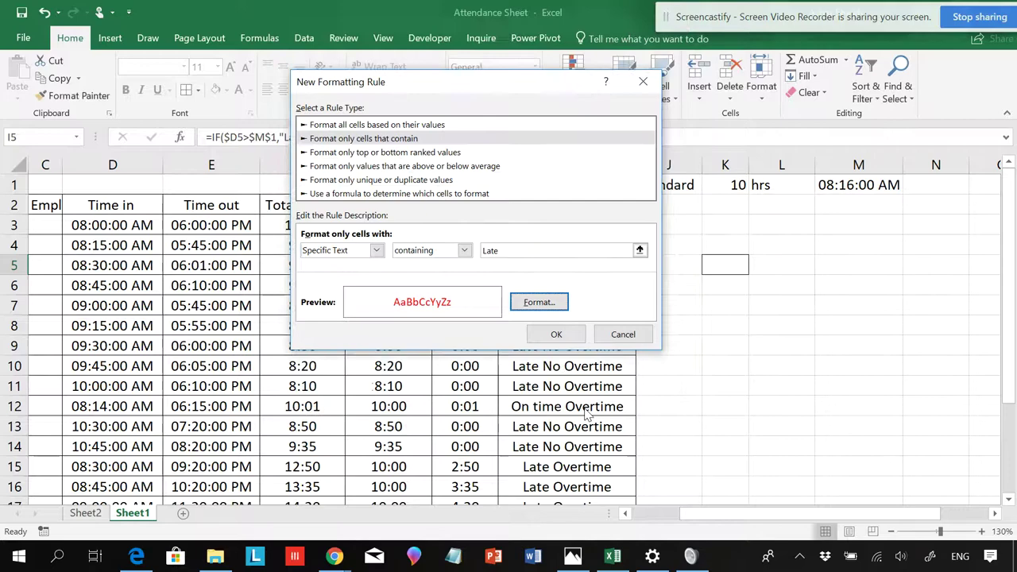
pyautogui.click(572, 335)
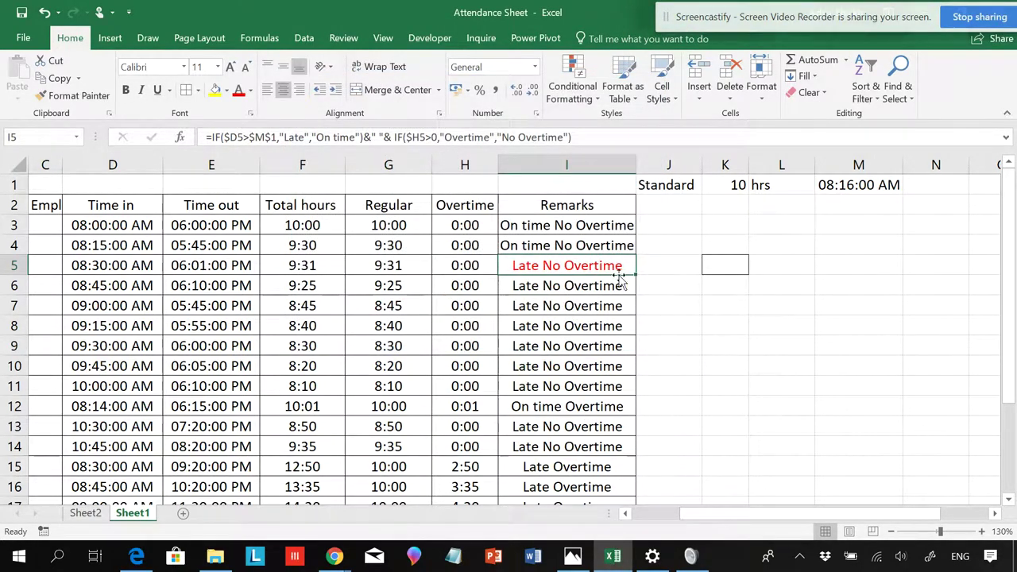
# - Select I3:I19 and inspect the existing Late rule in Manage Rules without changing it
pyautogui.moveTo(586, 220); pyautogui.dragTo(564, 466)
pyautogui.scroll(2, 558, 318)
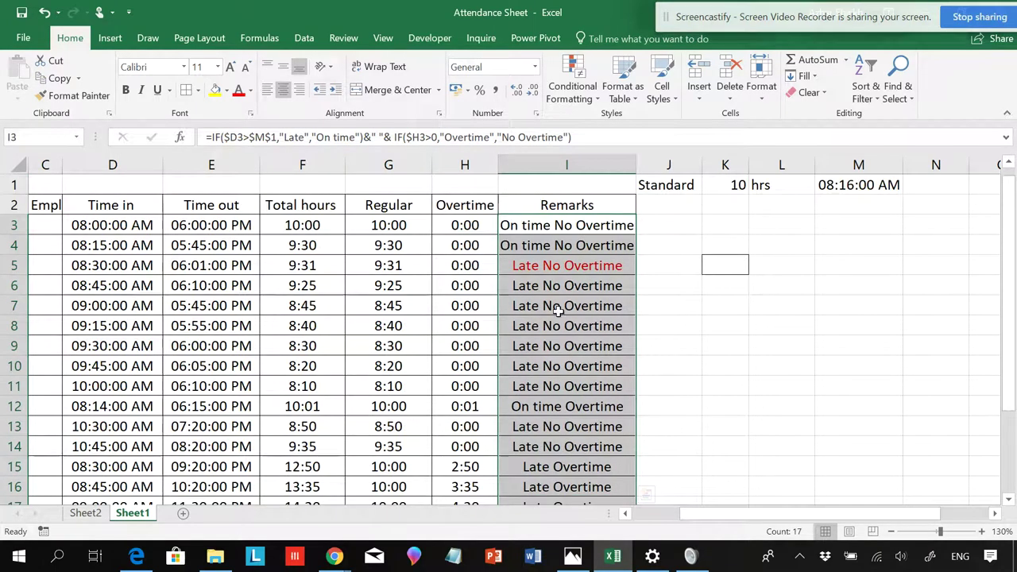
pyautogui.click(577, 102)
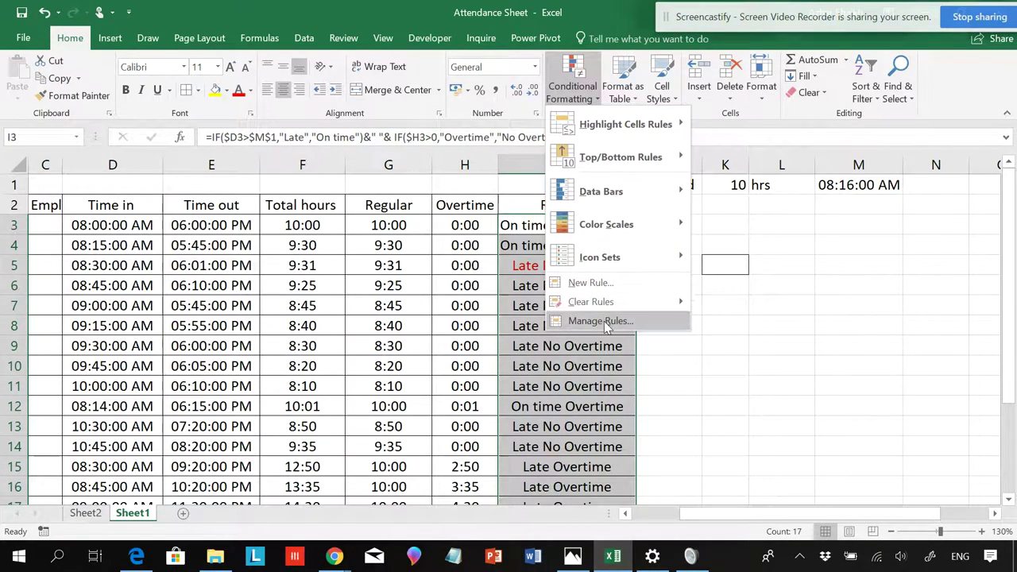
pyautogui.click(603, 321)
pyautogui.click(405, 194)
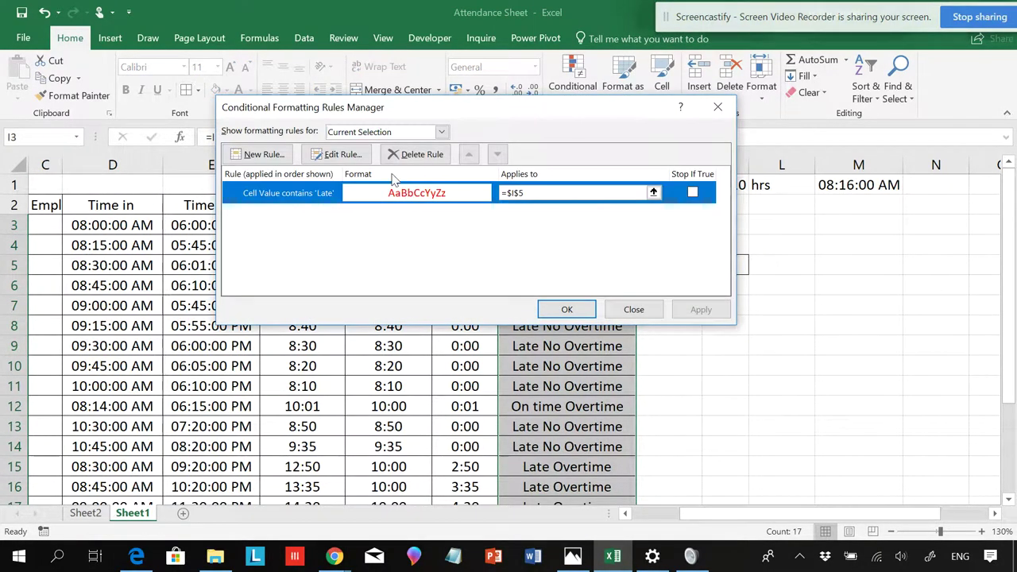
pyautogui.click(349, 154)
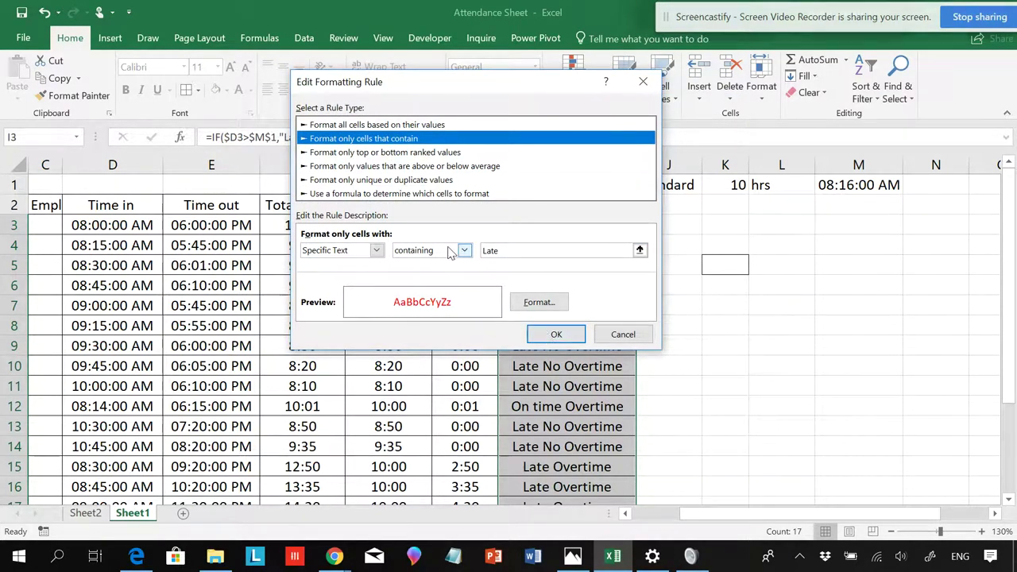
pyautogui.click(538, 332)
pyautogui.click(566, 309)
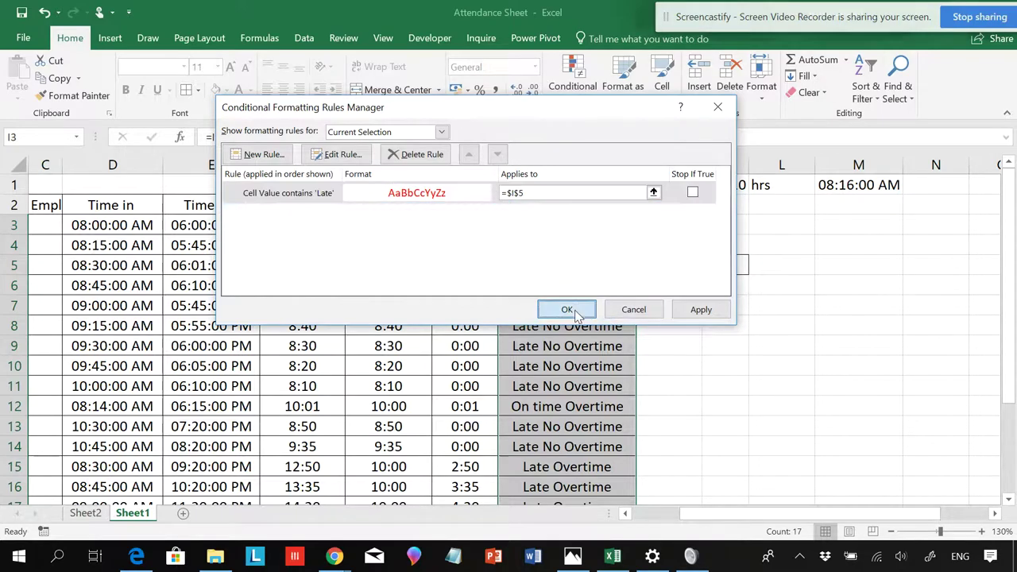
# - Reselect the Remarks range I3:I19 for new conditional formatting
pyautogui.moveTo(556, 225); pyautogui.dragTo(562, 467)
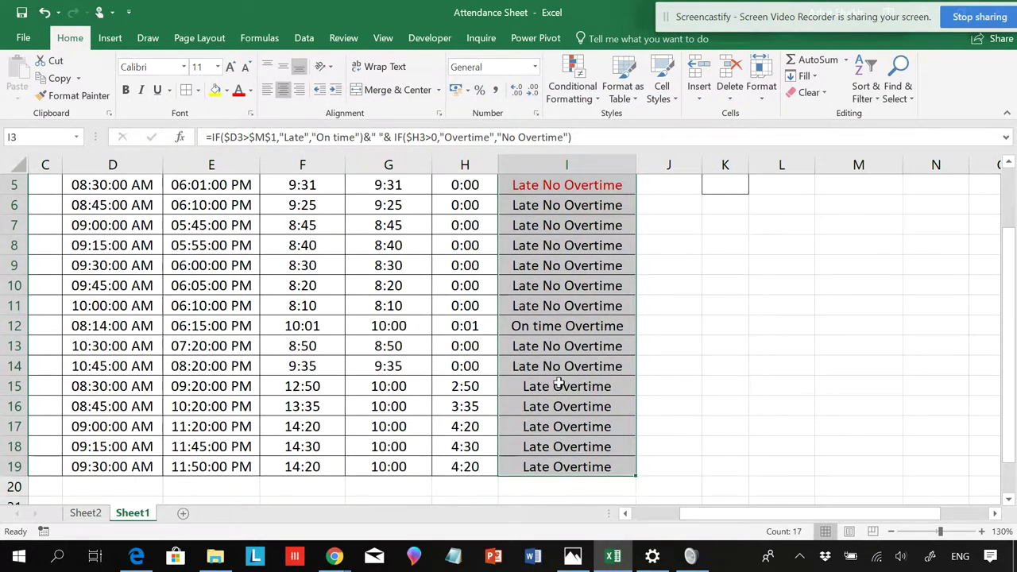
pyautogui.scroll(2, 560, 381)
pyautogui.click(572, 86)
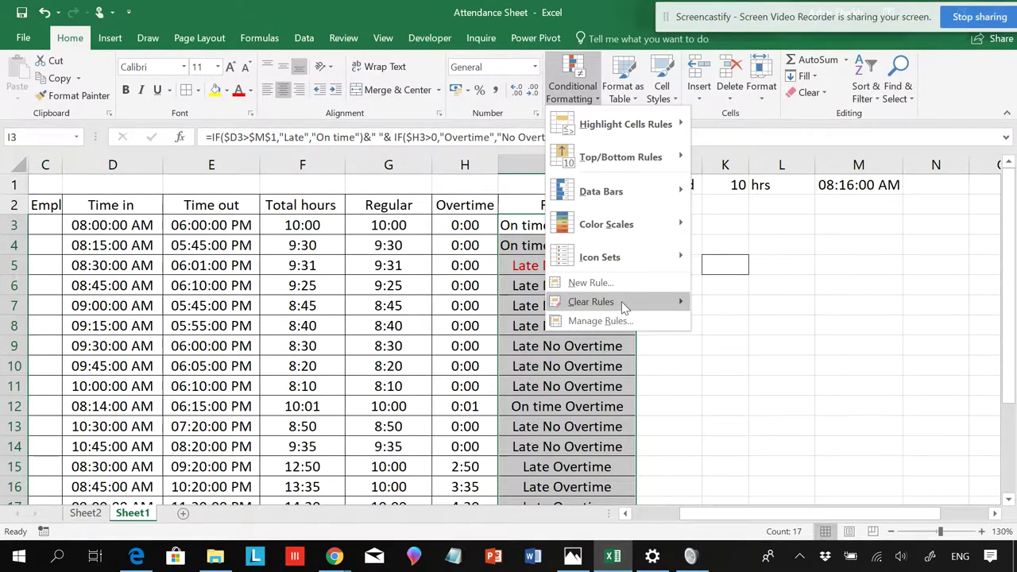
# - Clear the old rules from I3:I19 and start a new rule for cells containing 'Late'
pyautogui.moveTo(604, 302)
pyautogui.click(724, 304)
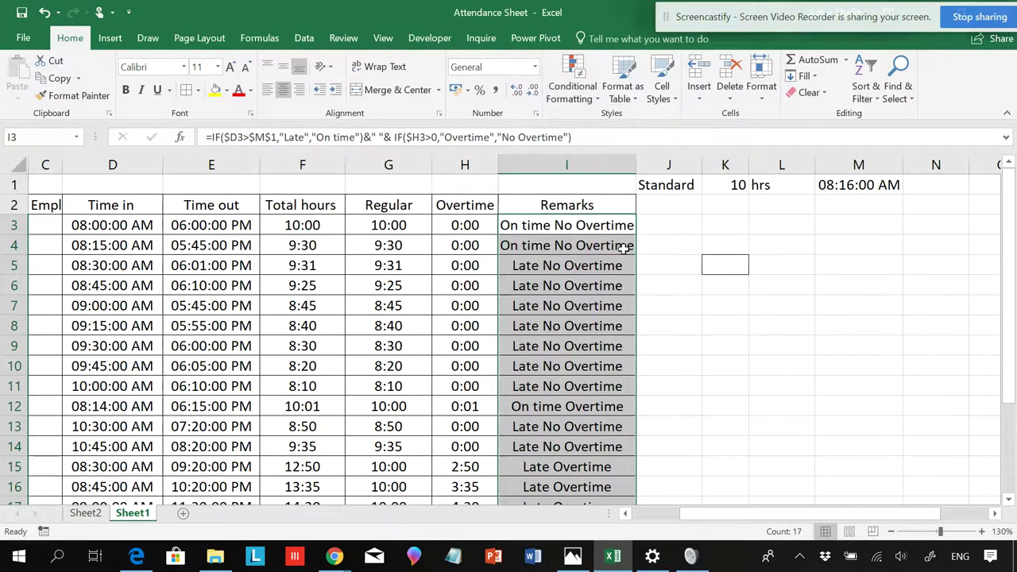
pyautogui.click(571, 86)
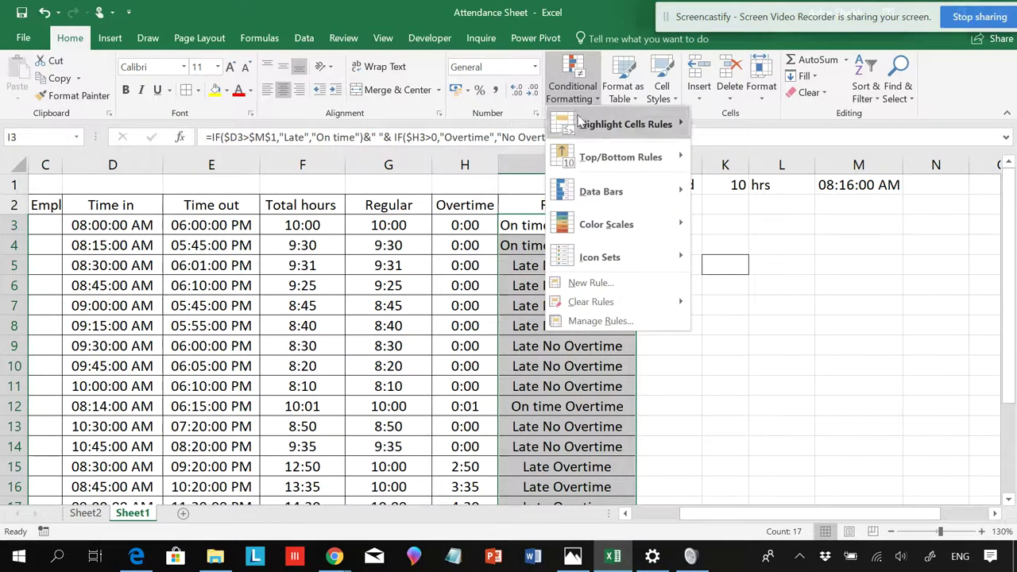
pyautogui.click(585, 279)
pyautogui.click(405, 125)
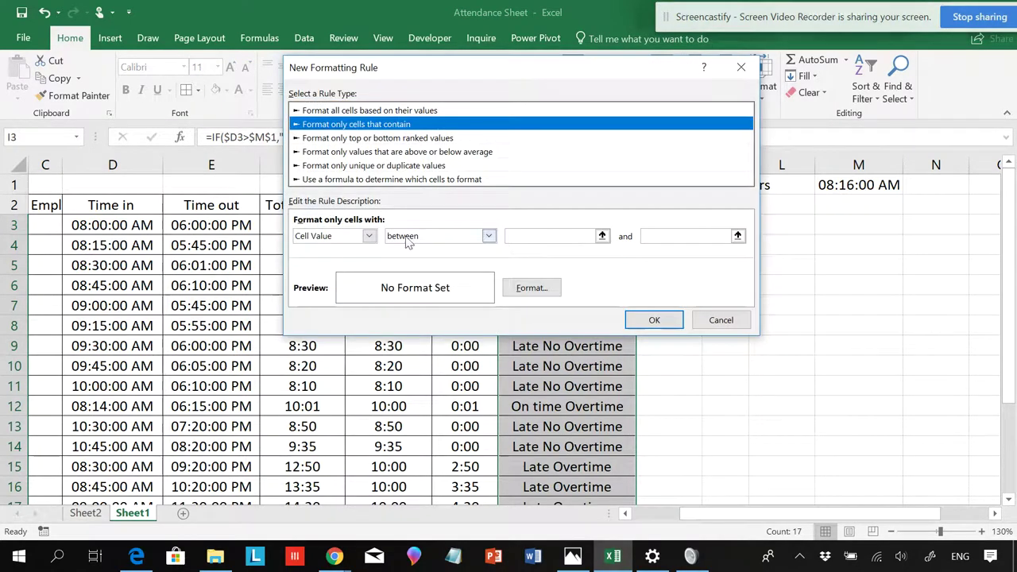
pyautogui.click(368, 236)
pyautogui.click(343, 262)
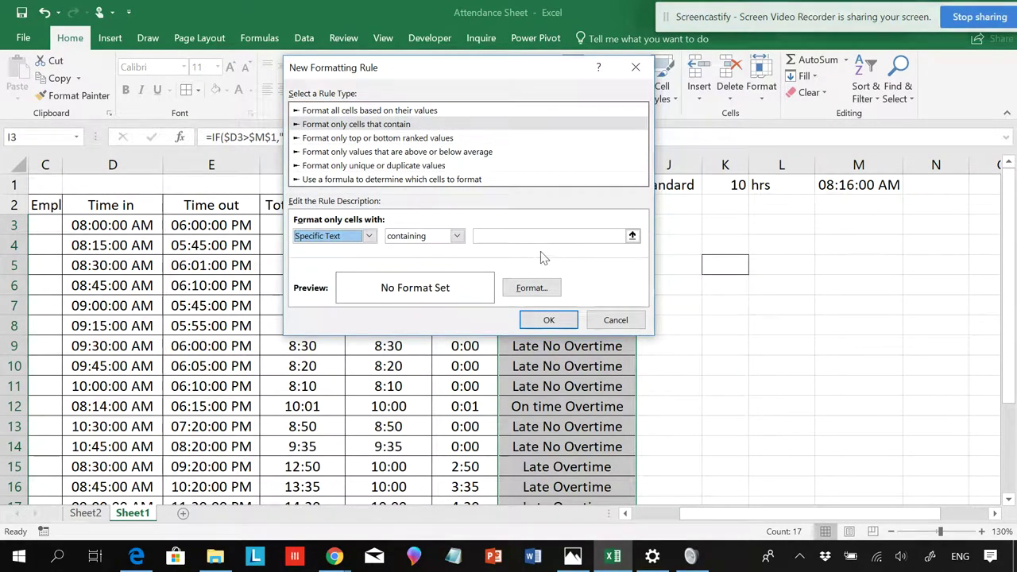
pyautogui.click(526, 236)
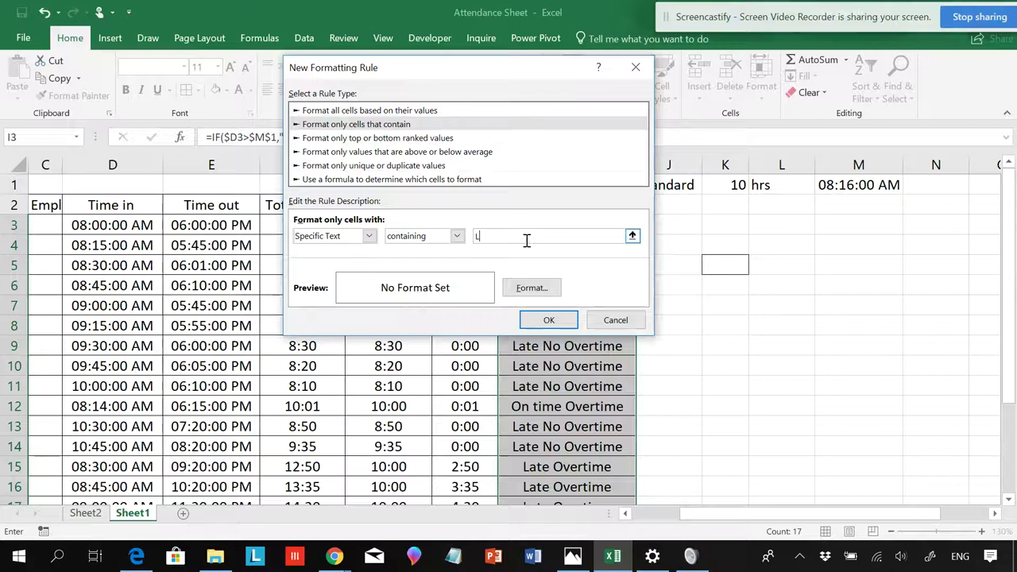
# - Format the matching text as bold red and create the rule
pyautogui.click(531, 287)
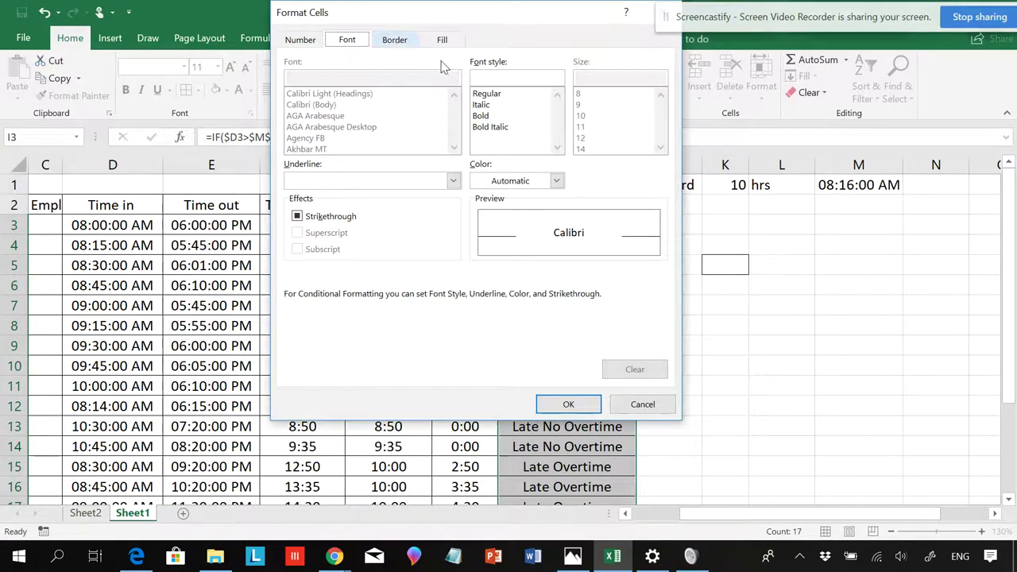
pyautogui.click(556, 180)
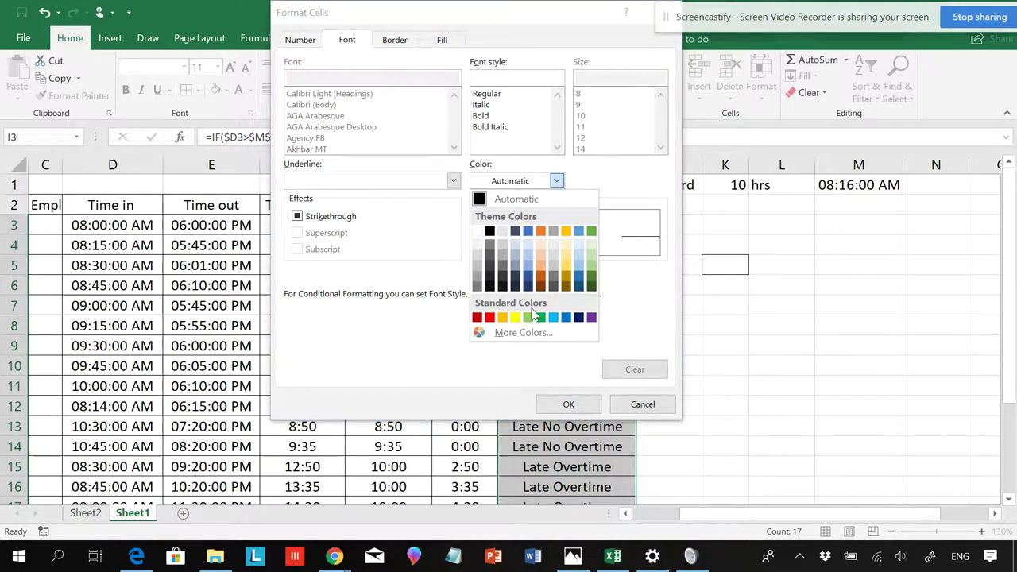
pyautogui.click(490, 317)
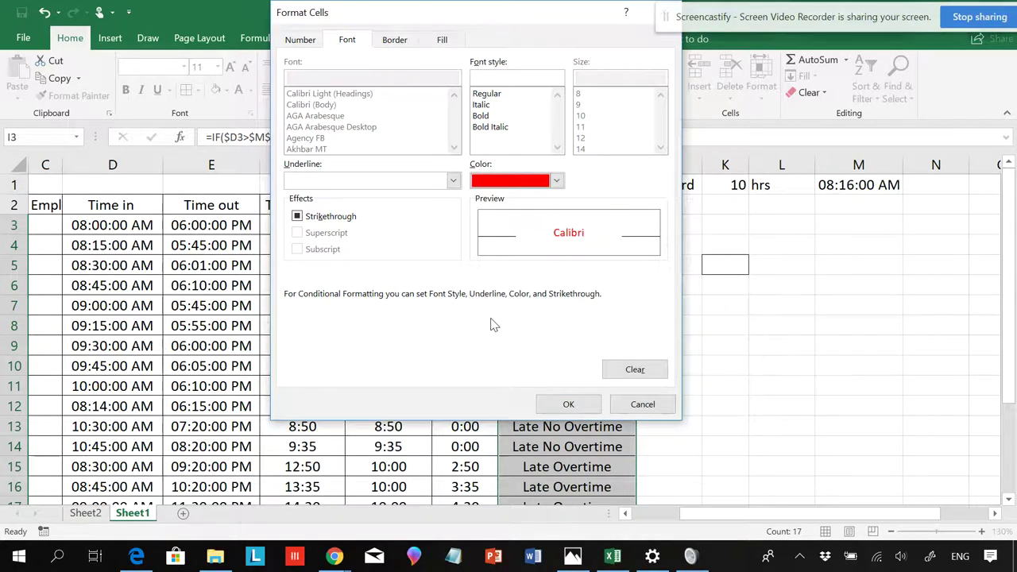
pyautogui.click(481, 116)
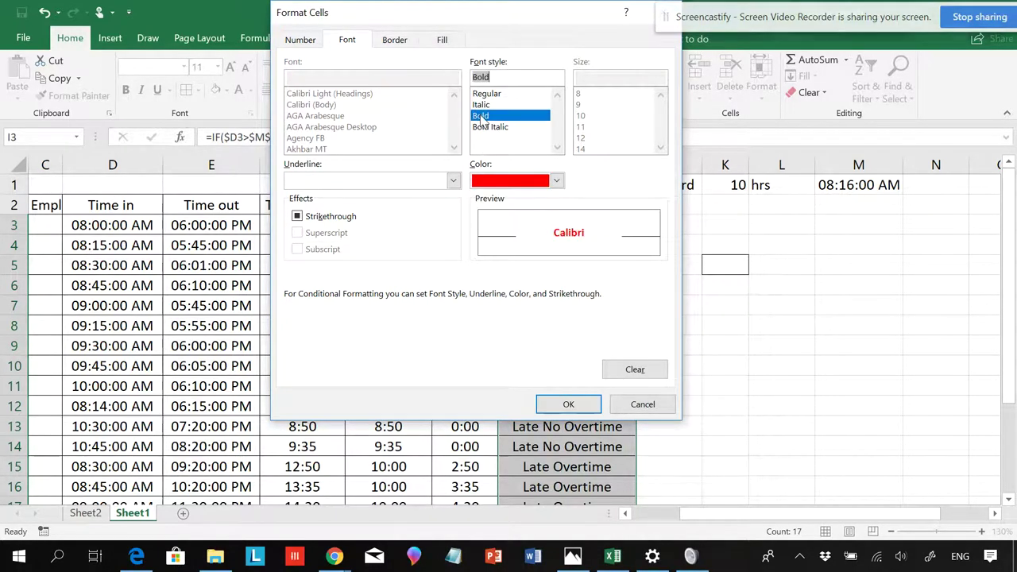
pyautogui.click(567, 403)
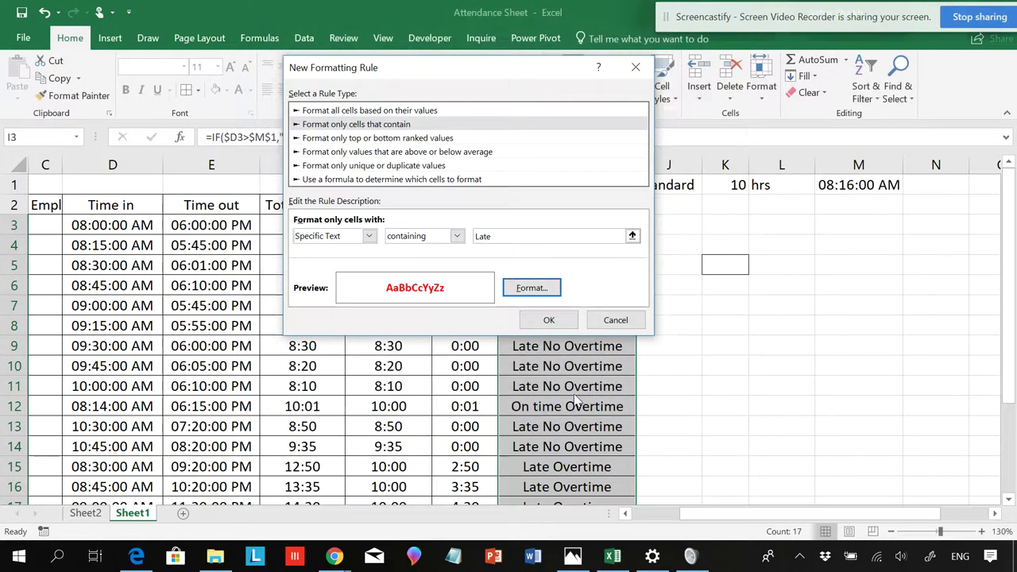
pyautogui.click(547, 320)
pyautogui.click(738, 341)
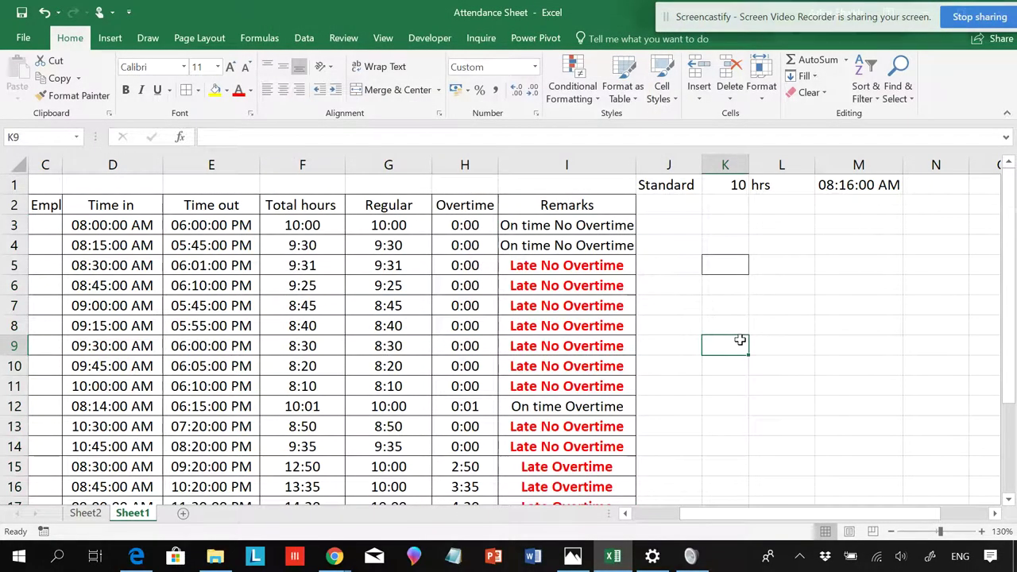
pyautogui.scroll(-2, 740, 341)
pyautogui.scroll(2, 740, 340)
pyautogui.click(335, 220)
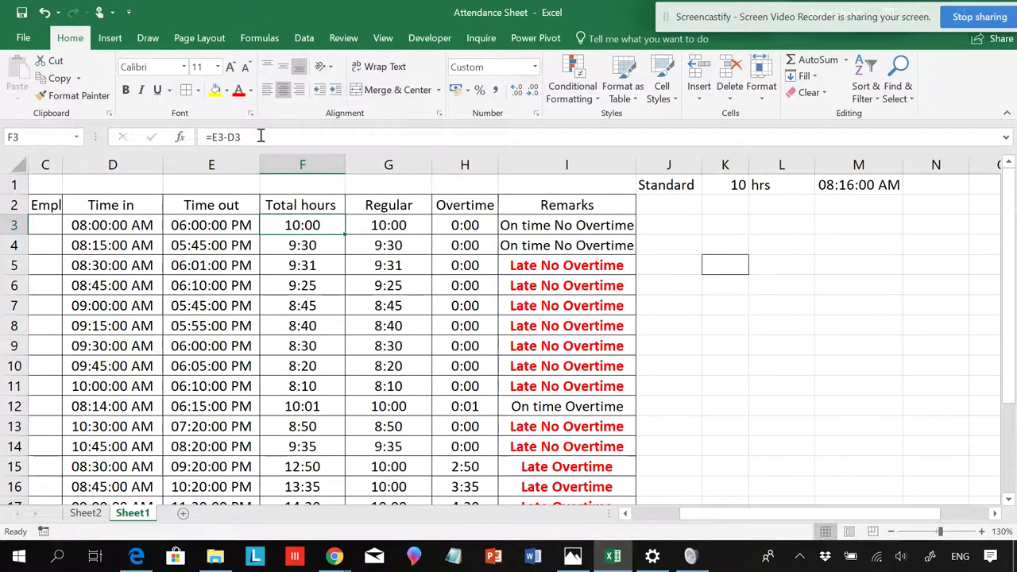
pyautogui.click(386, 225)
pyautogui.click(438, 227)
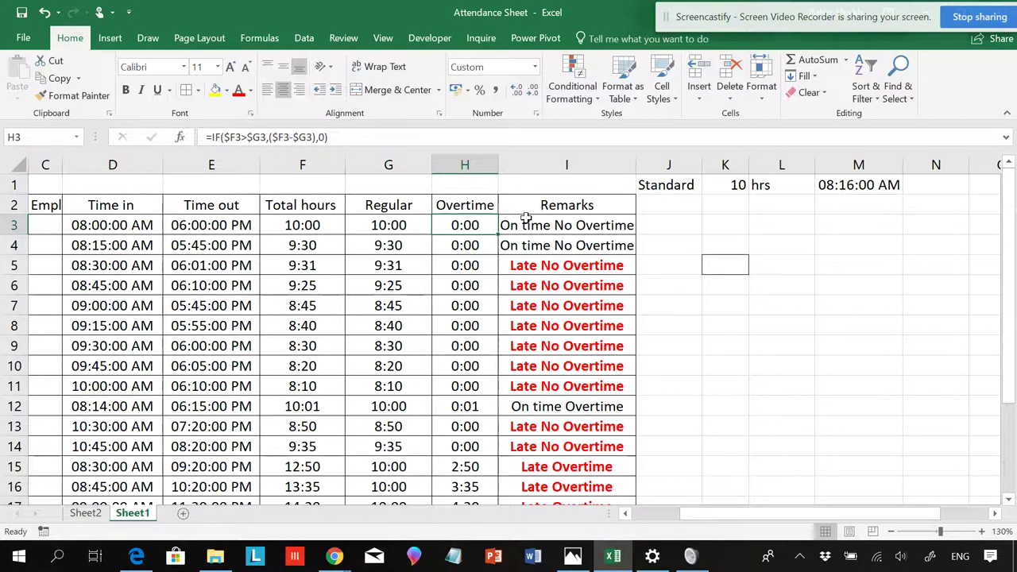
pyautogui.click(573, 227)
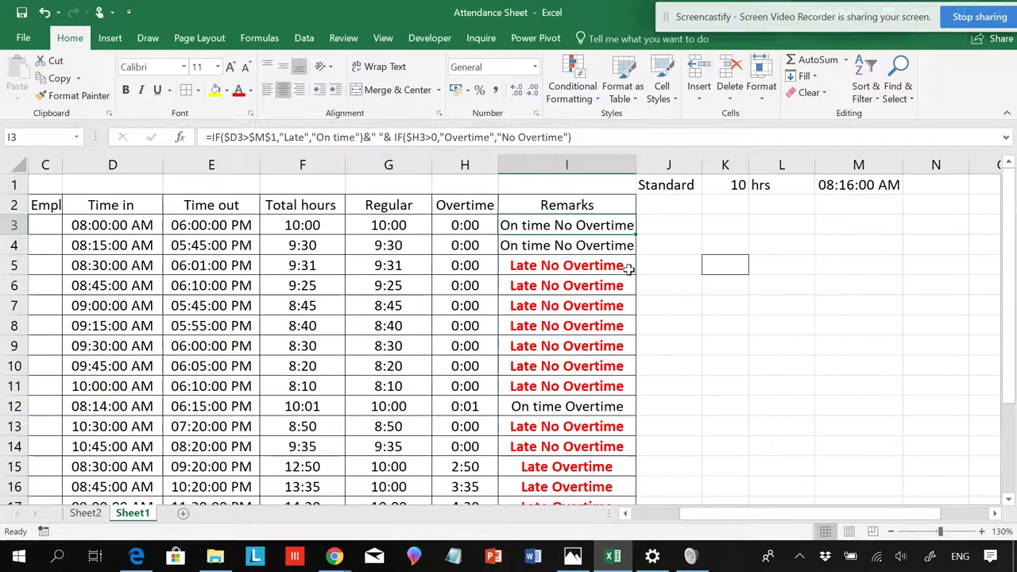